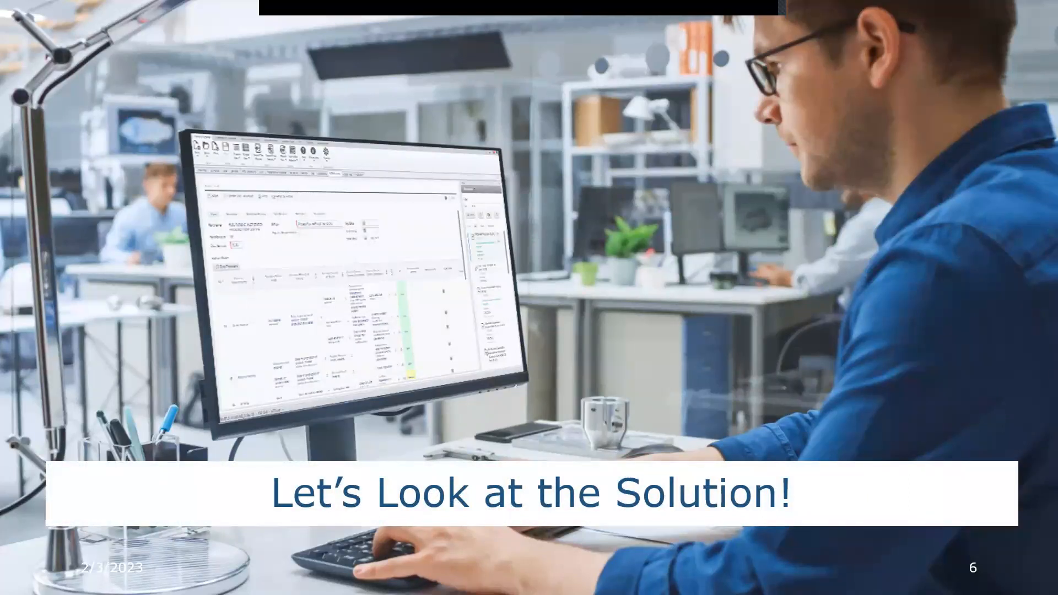
Start a new part from the wizard and upload the drawing Sample 2 PDF rev B.pdf as its drawing
key(Escape)
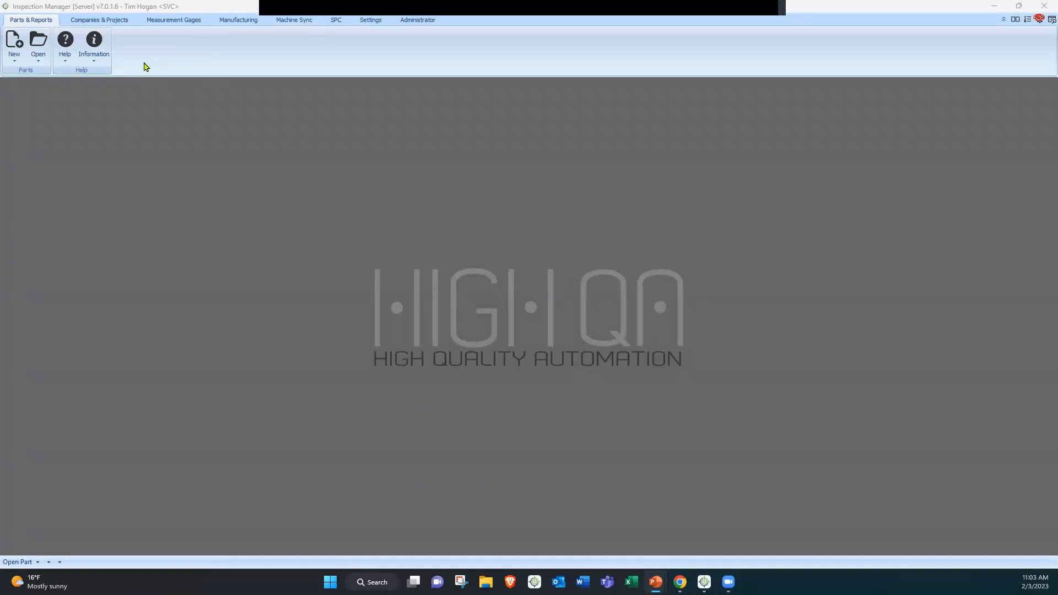
click(15, 59)
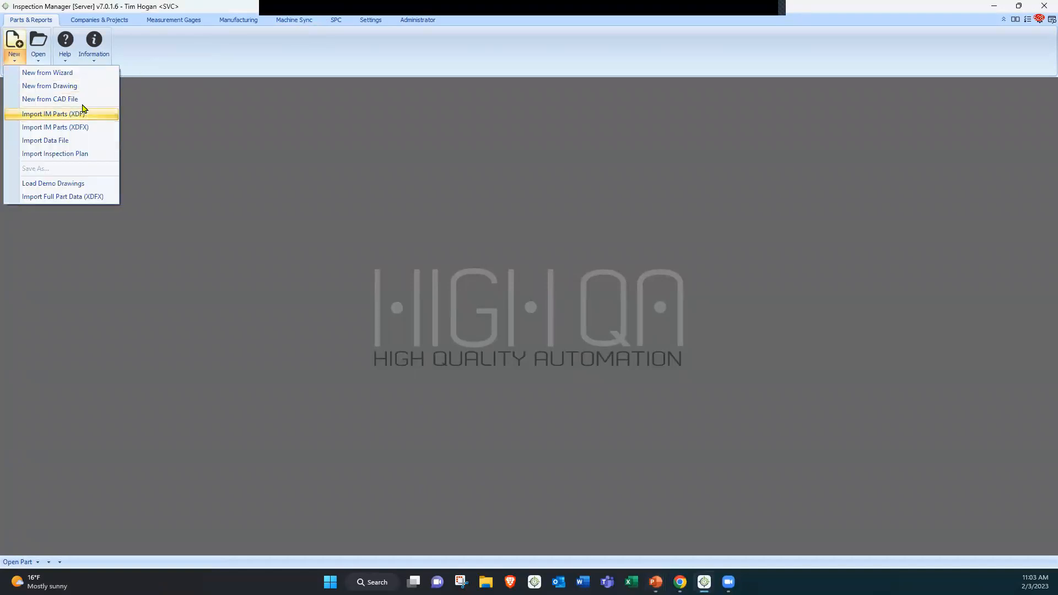
click(66, 73)
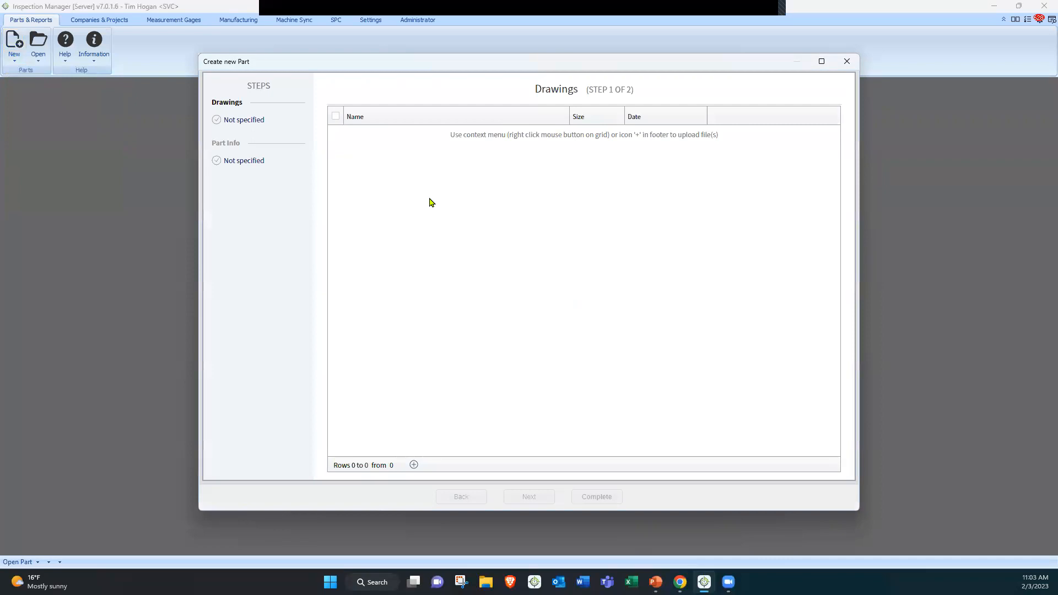
right_click(475, 204)
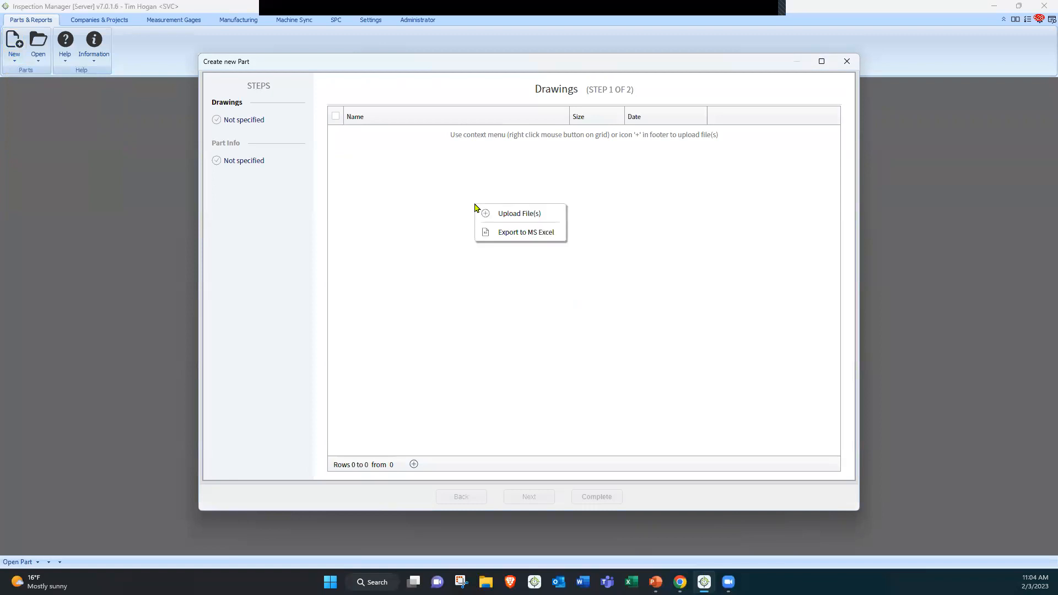
click(525, 215)
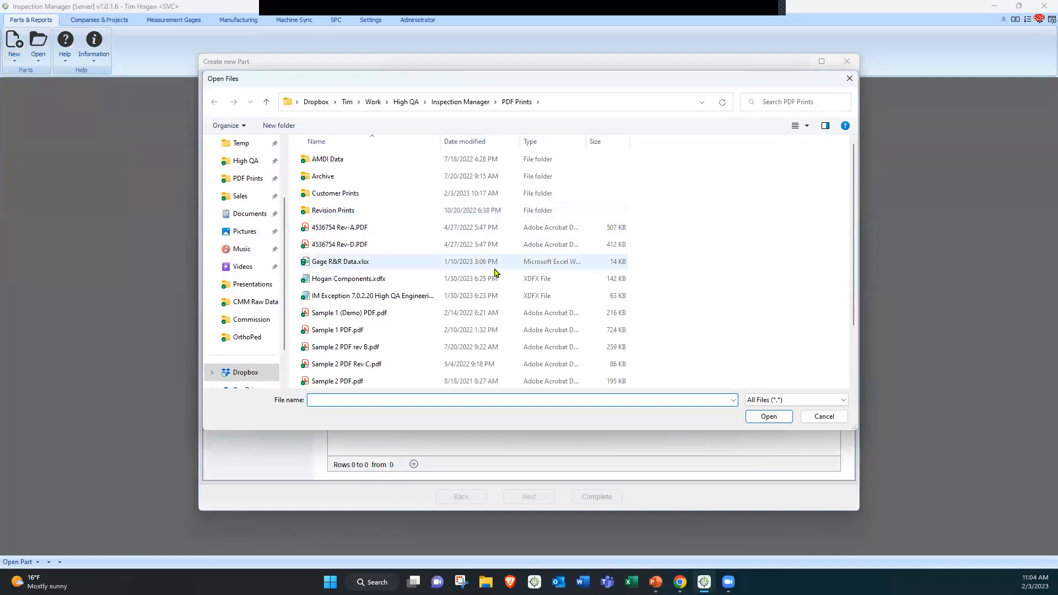
scroll(495, 273, down, 2)
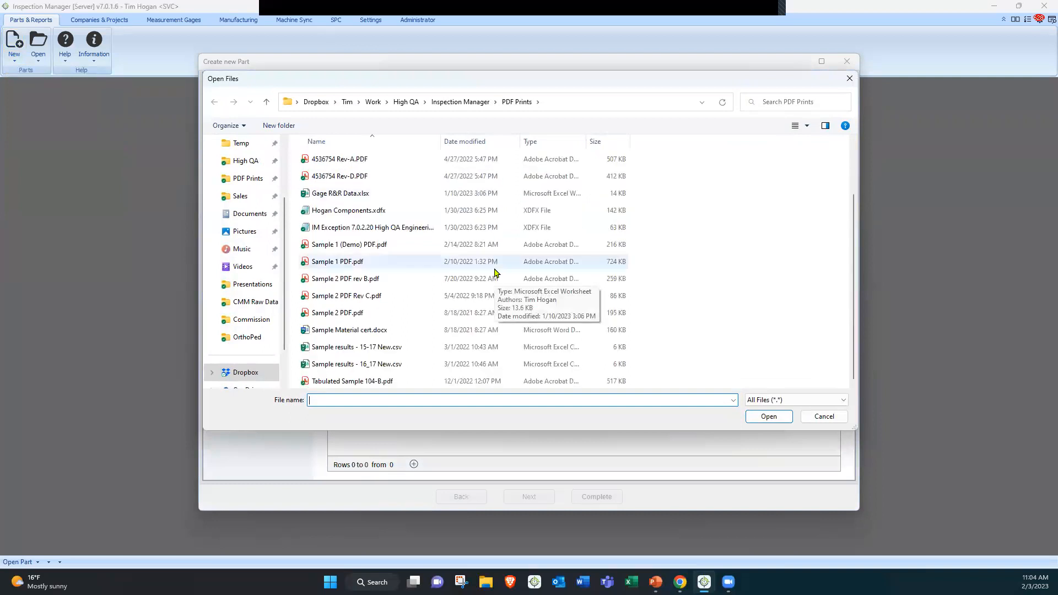
click(341, 281)
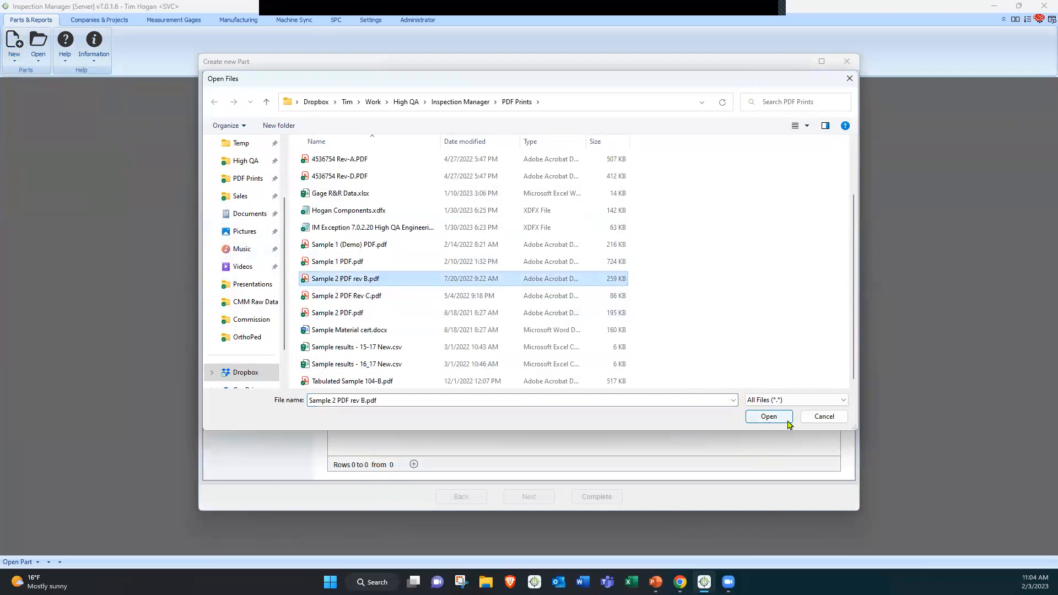
click(770, 417)
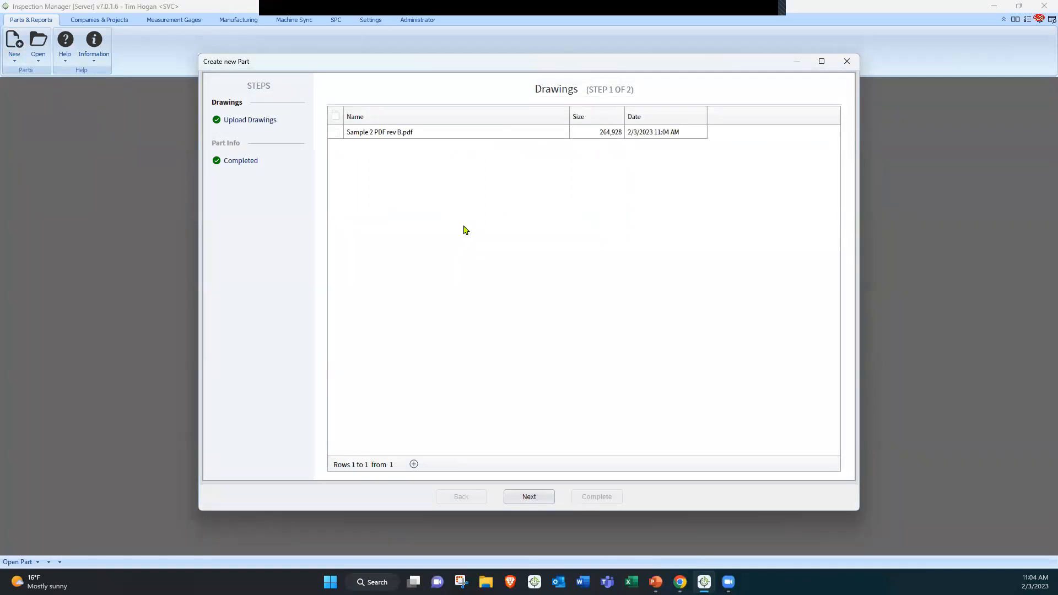
click(532, 498)
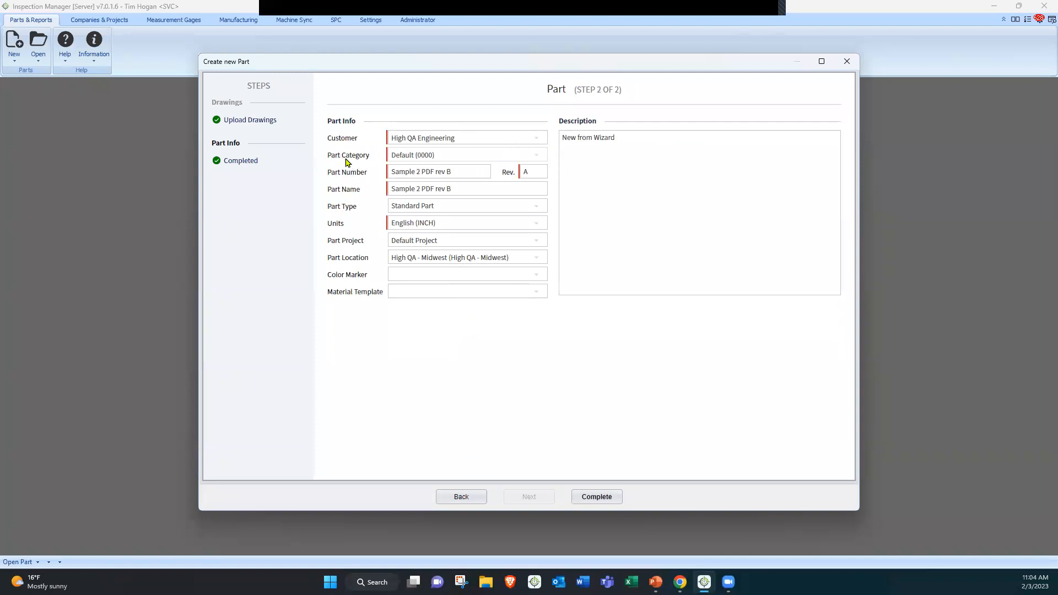
Set the part category to ACME Tool (PC0002) and complete the new part wizard
click(453, 159)
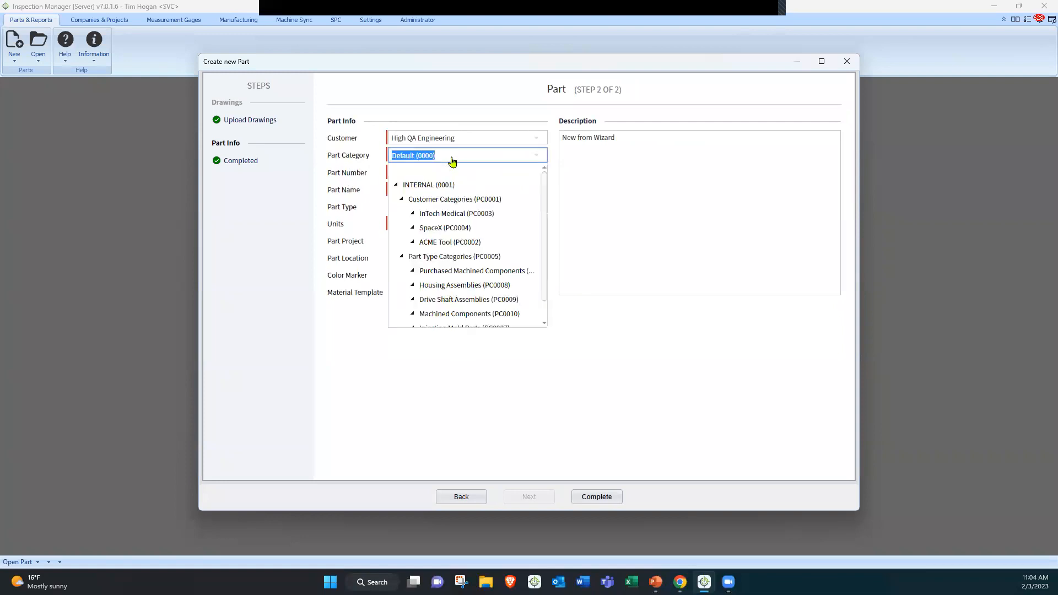
scroll(447, 241, down, 1)
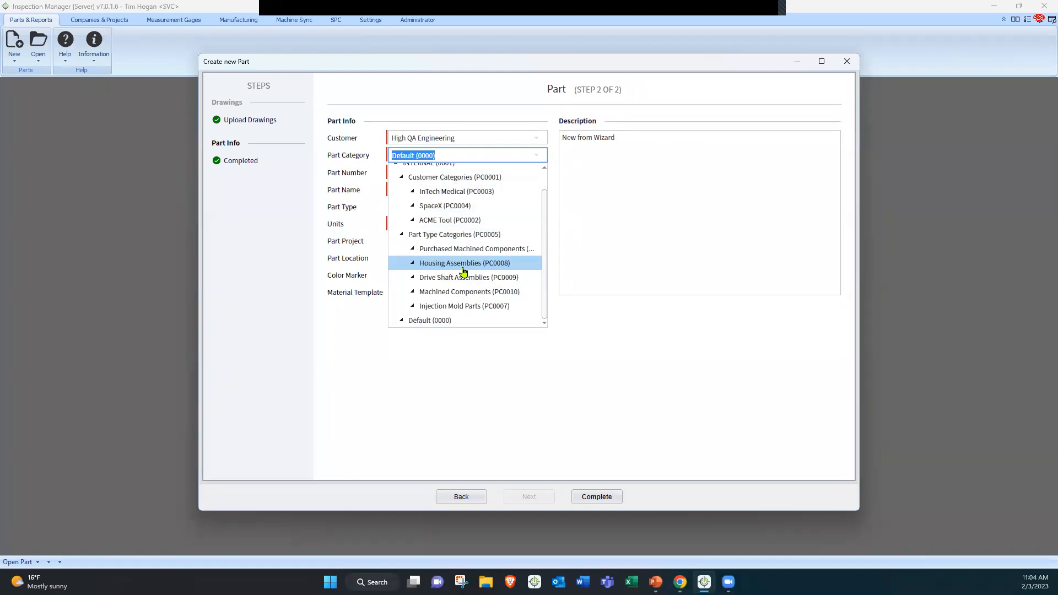
scroll(464, 270, up, 1)
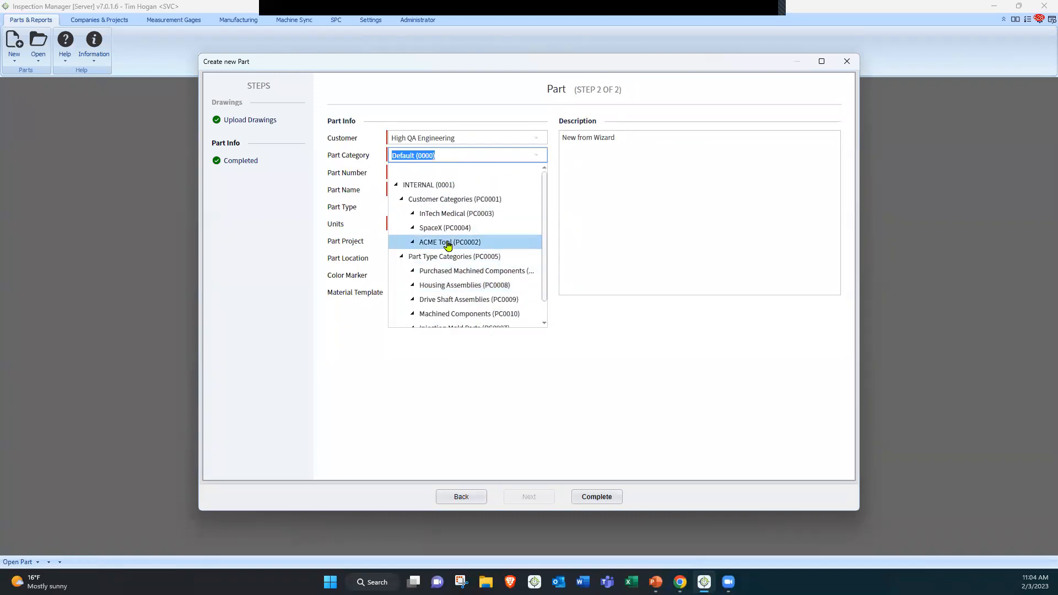
click(448, 243)
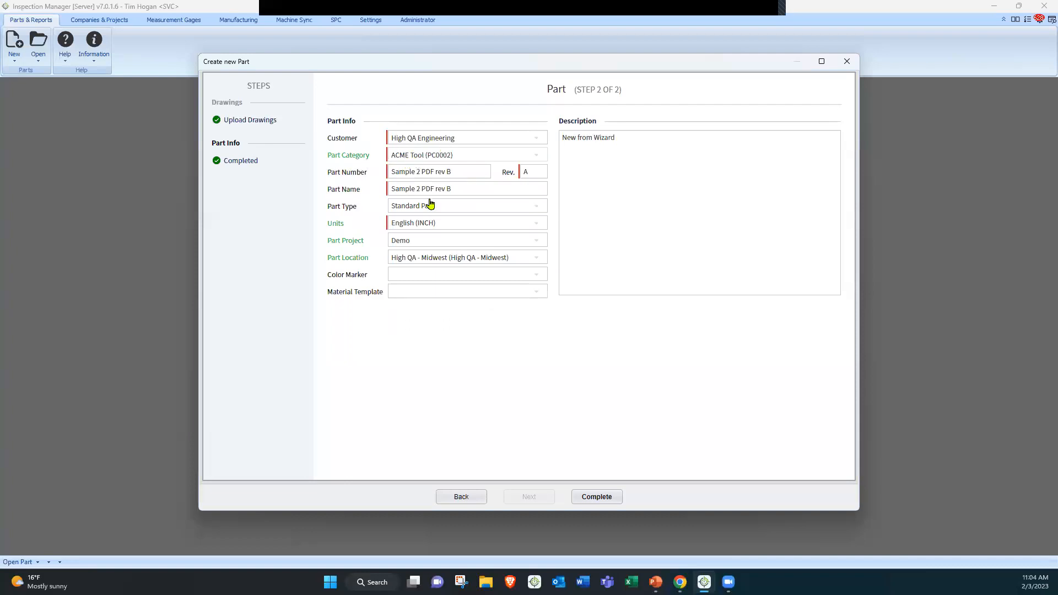
click(598, 496)
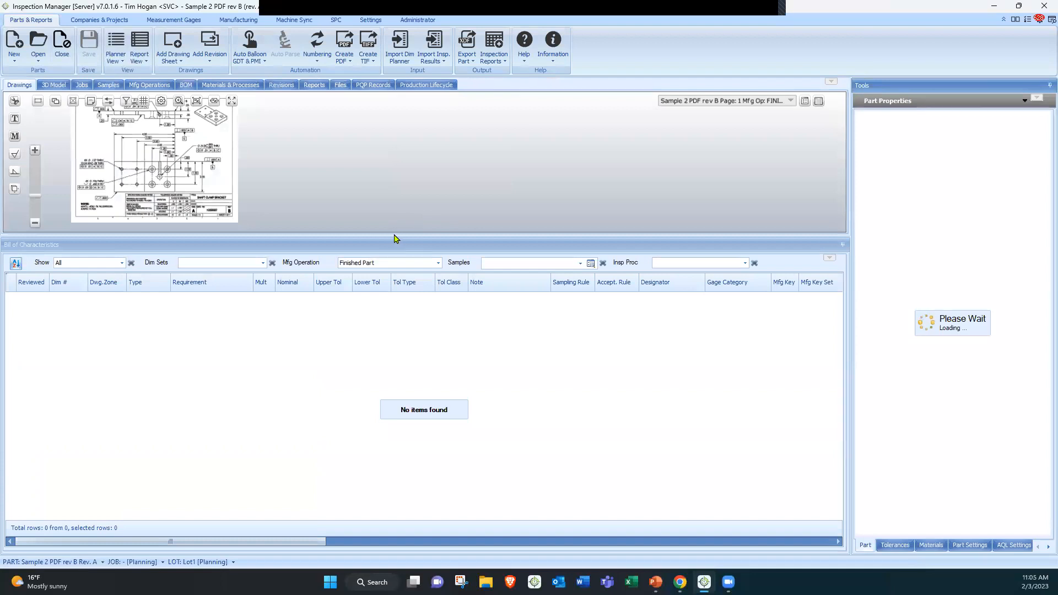
Auto-balloon the current drawing page using the default balloon preferences
drag(399, 271, 399, 379)
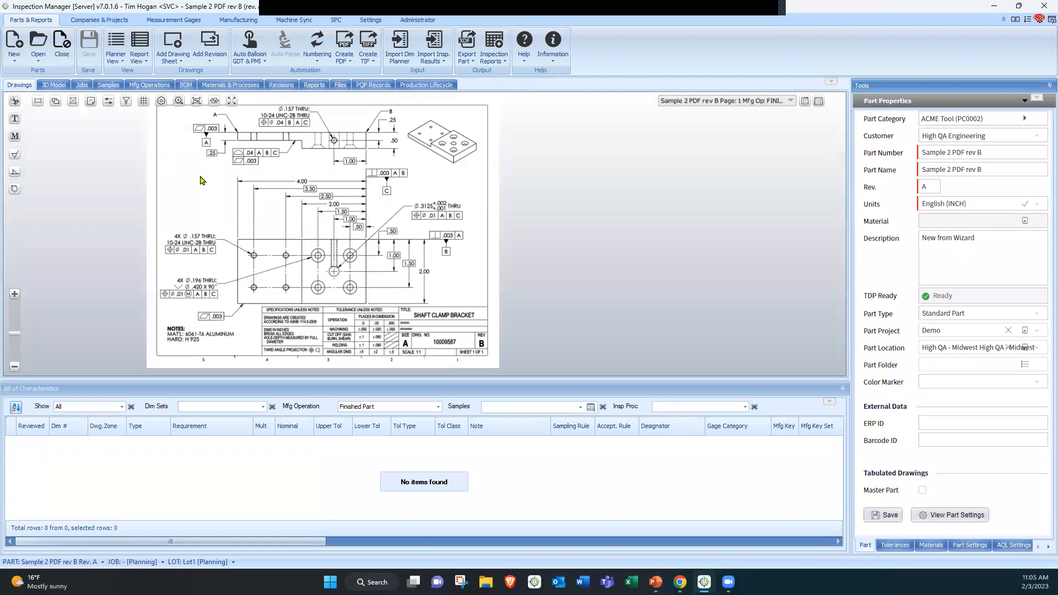
drag(243, 185, 287, 193)
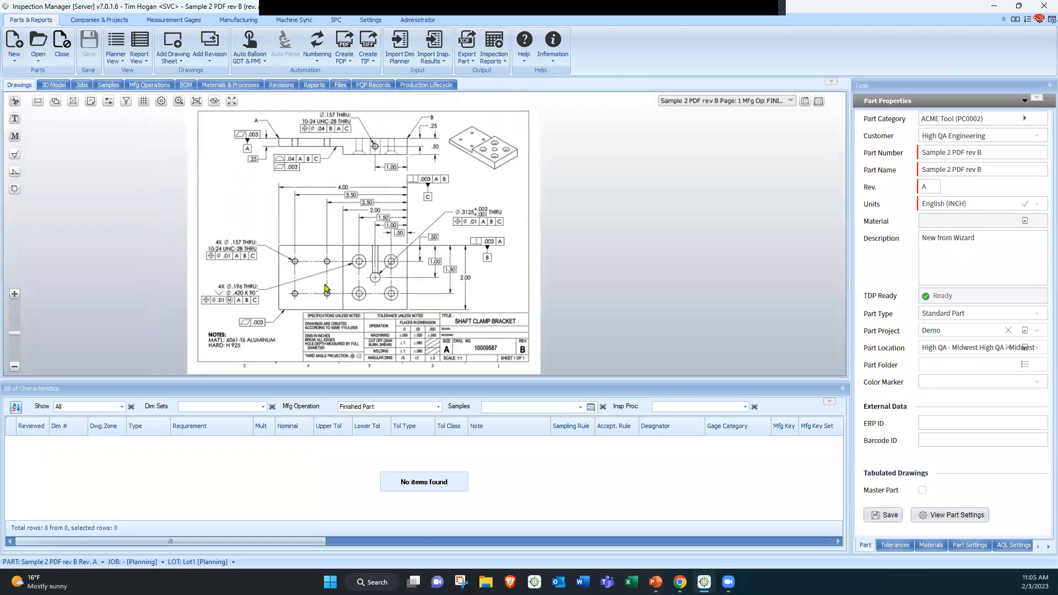
click(249, 43)
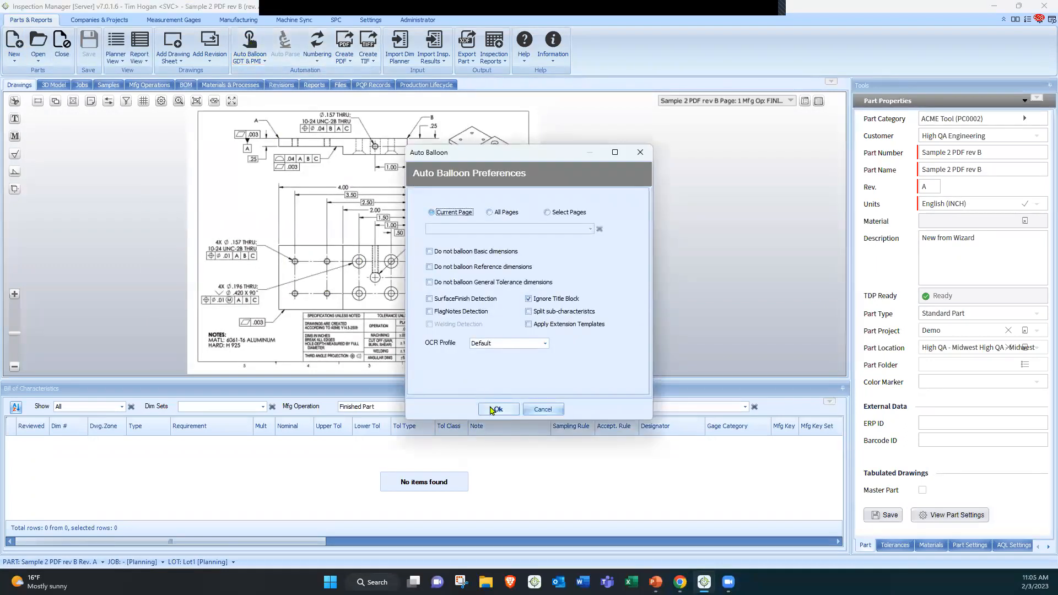
click(494, 409)
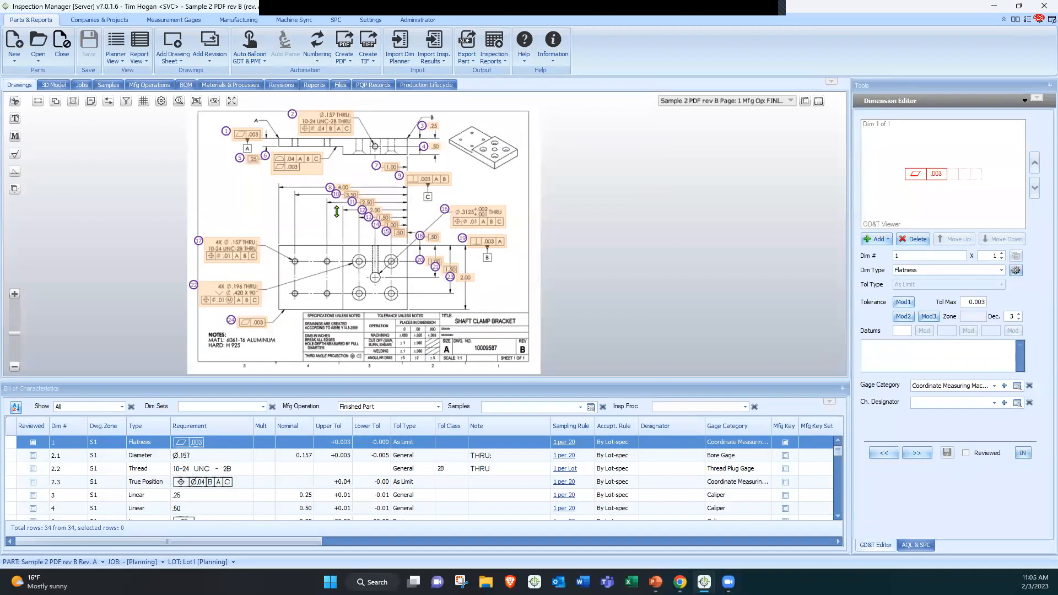
Examine the ballooned drawing and the bill of characteristics, including each dimension's sampling rule
drag(342, 165, 337, 182)
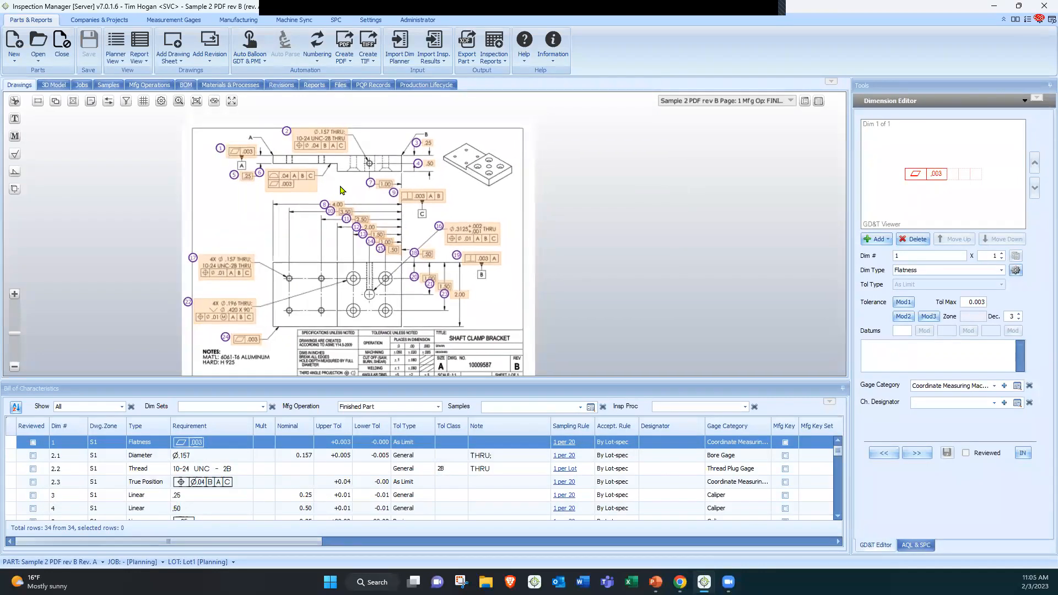
scroll(337, 236, up, 1)
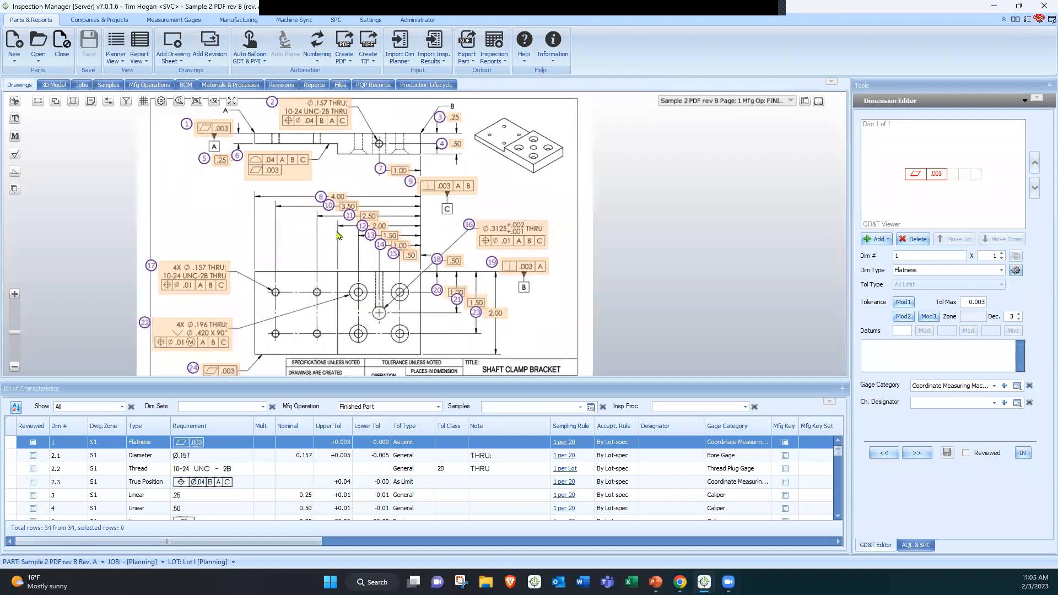
scroll(337, 236, up, 1)
scroll(291, 278, up, 1)
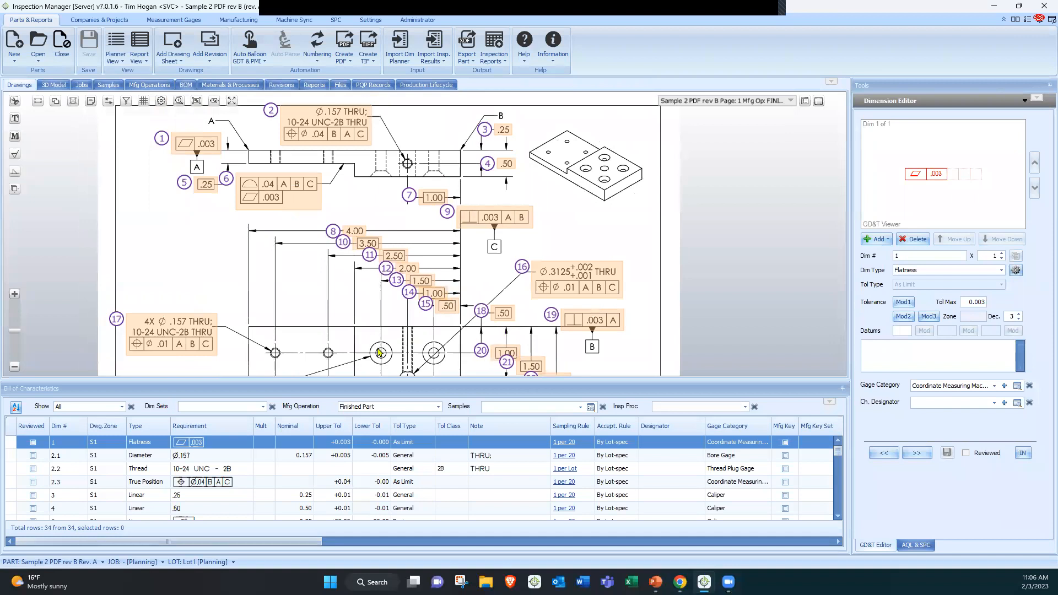
drag(389, 383, 390, 215)
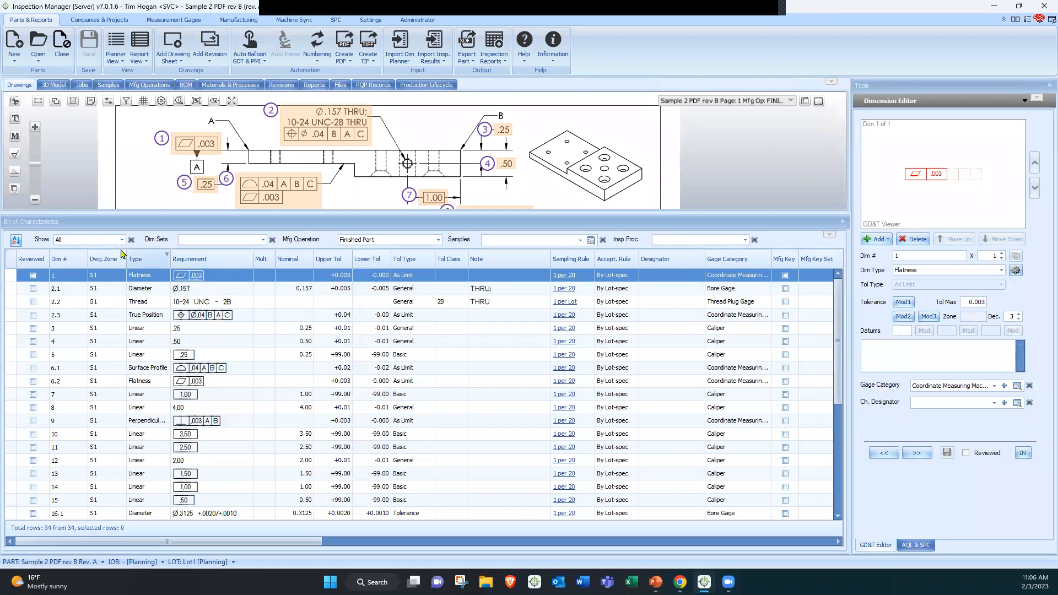
click(36, 228)
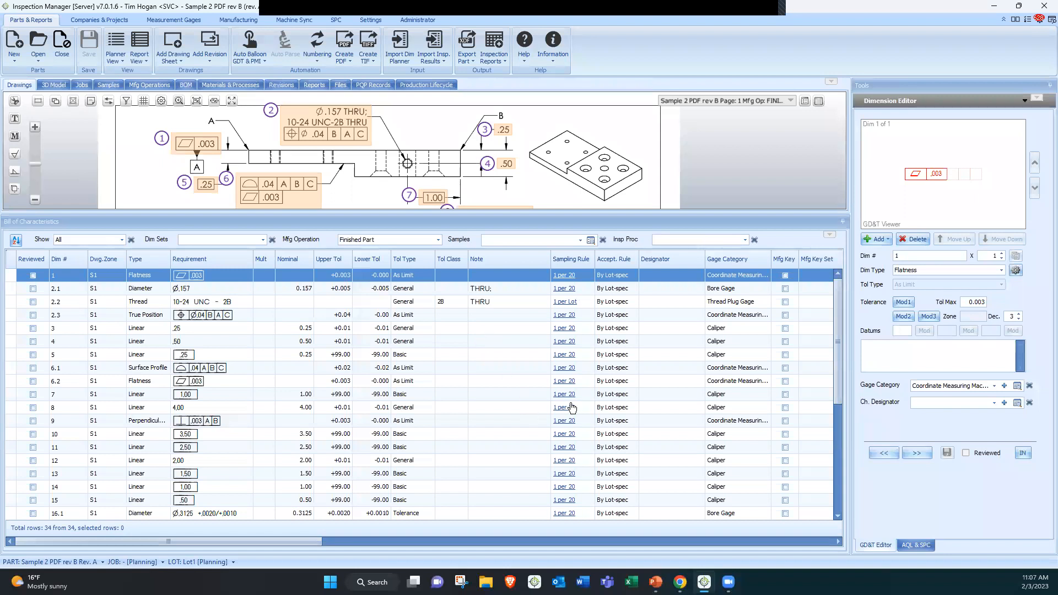
drag(550, 255, 515, 256)
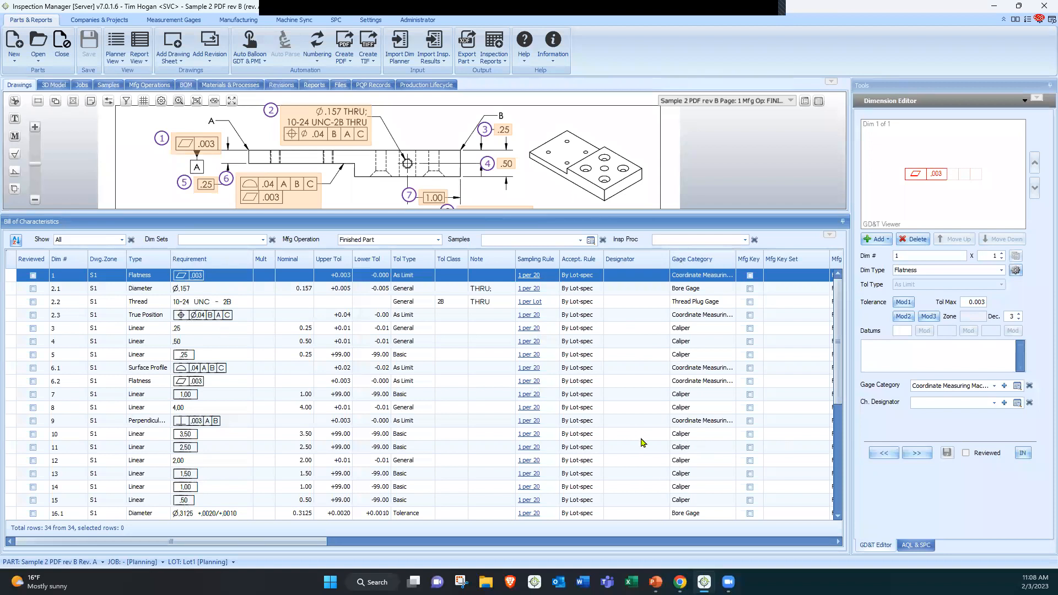
Open the ACME Tool part category's part settings and review its decimal tolerance table choices
click(370, 20)
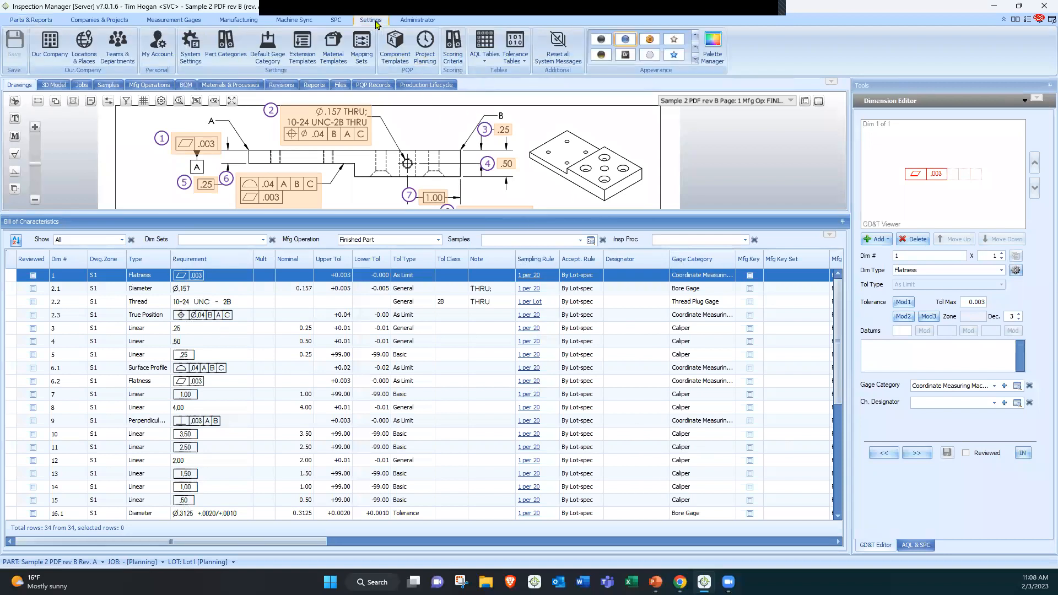
click(225, 51)
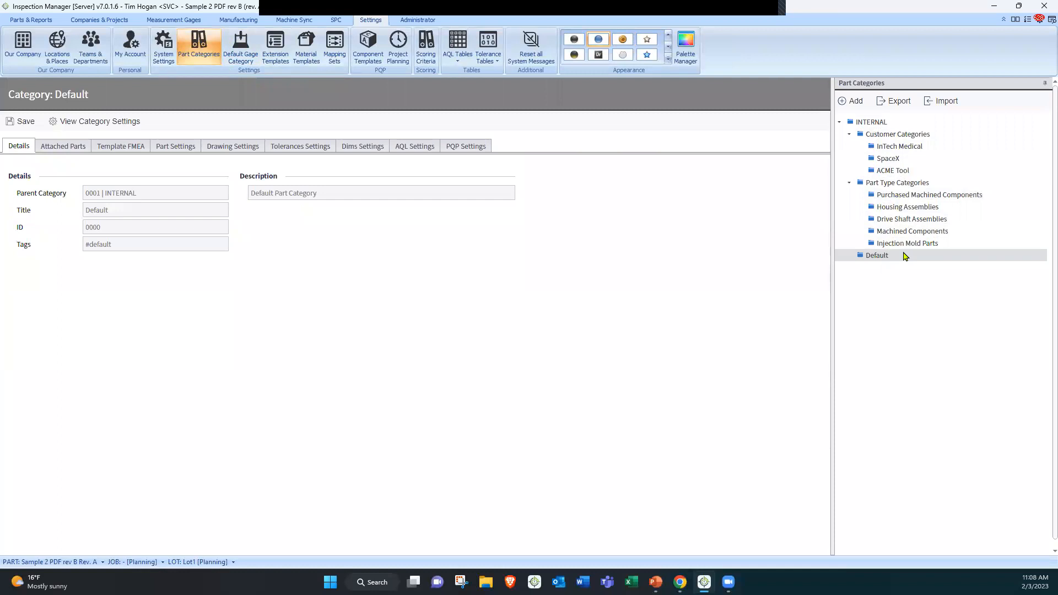
click(896, 175)
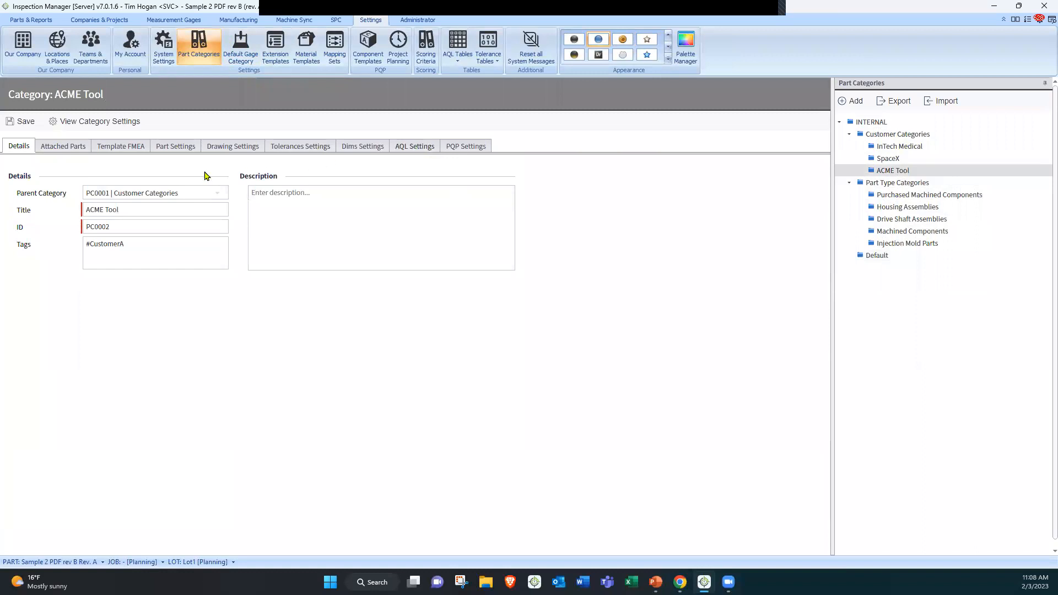
click(179, 152)
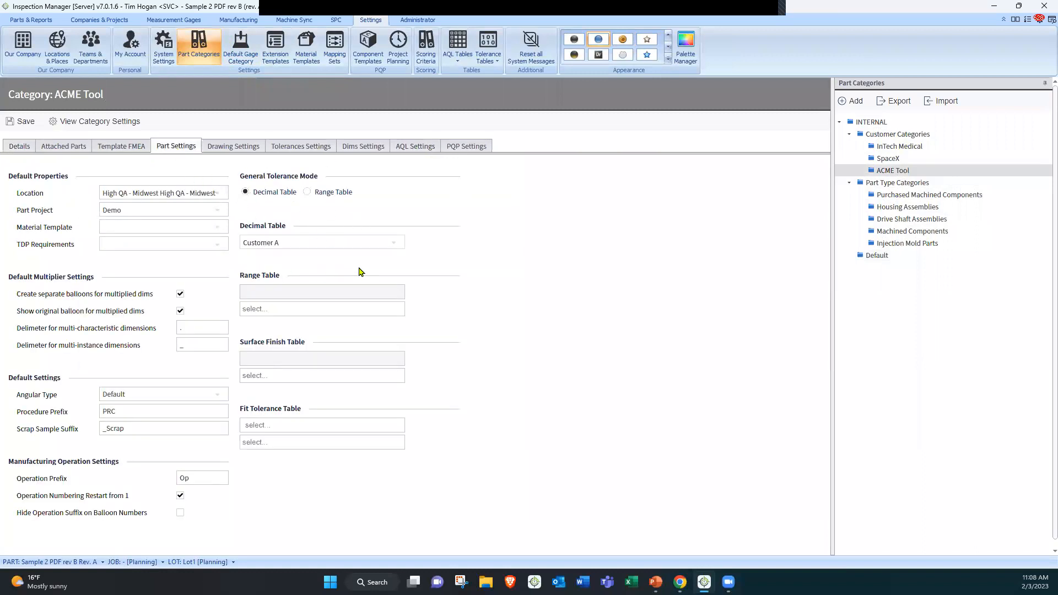
click(395, 244)
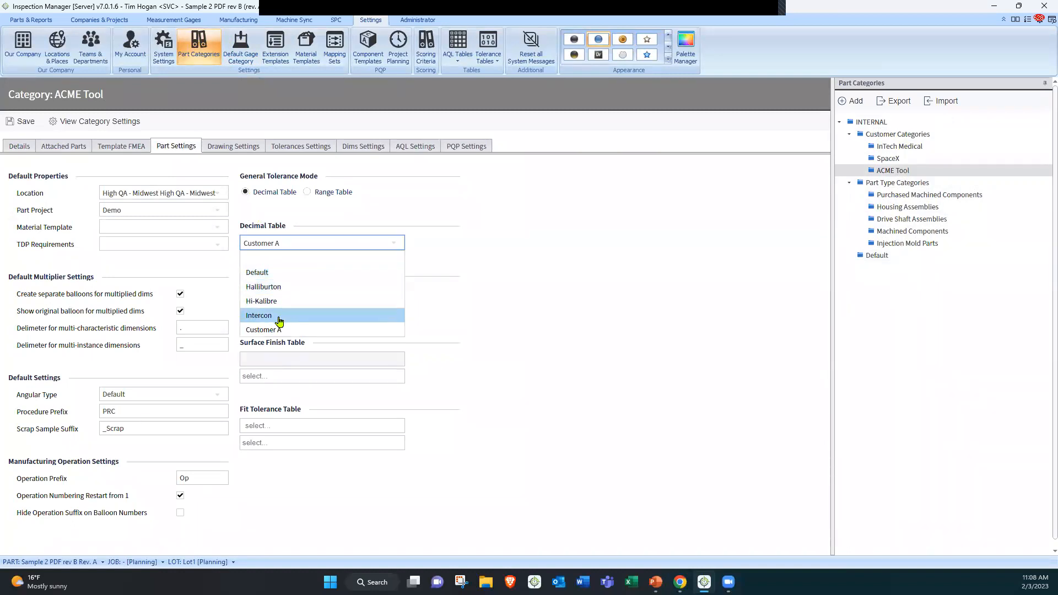
click(480, 312)
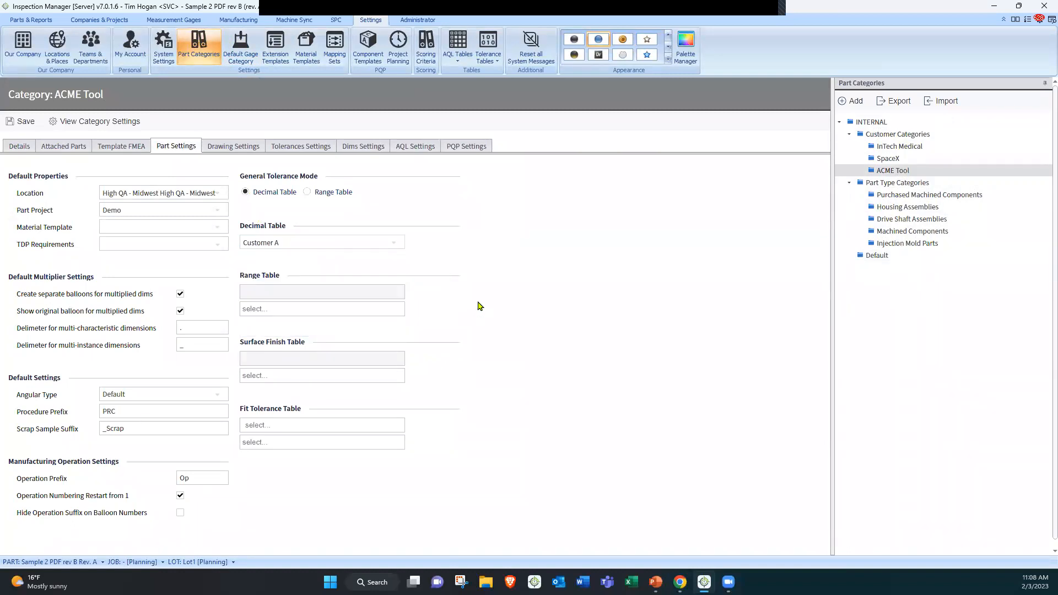
Review the ACME Tool category's drawing, AQL sampling and PQP settings
click(246, 152)
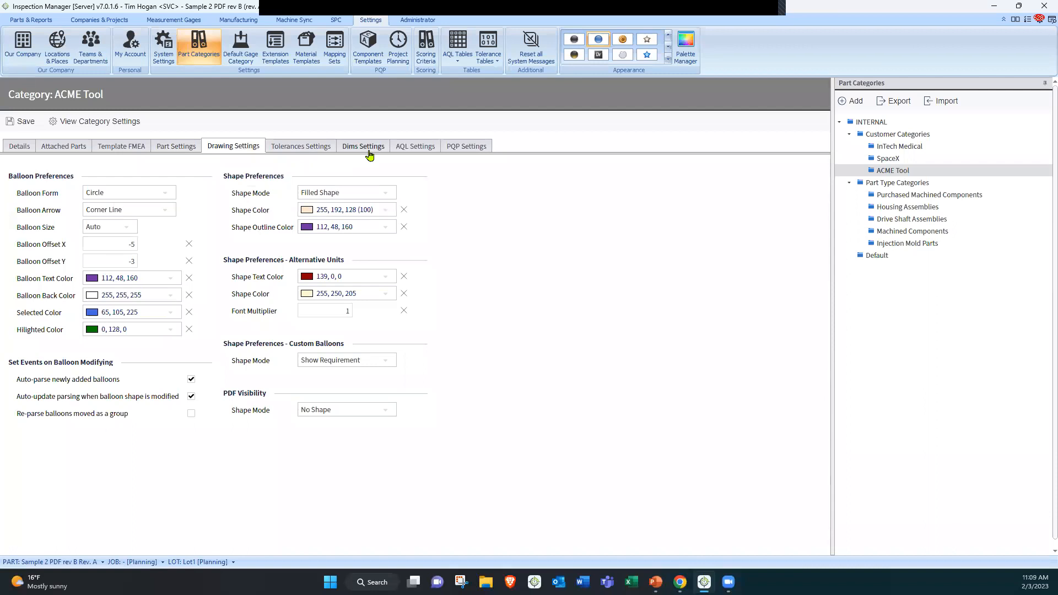
click(408, 150)
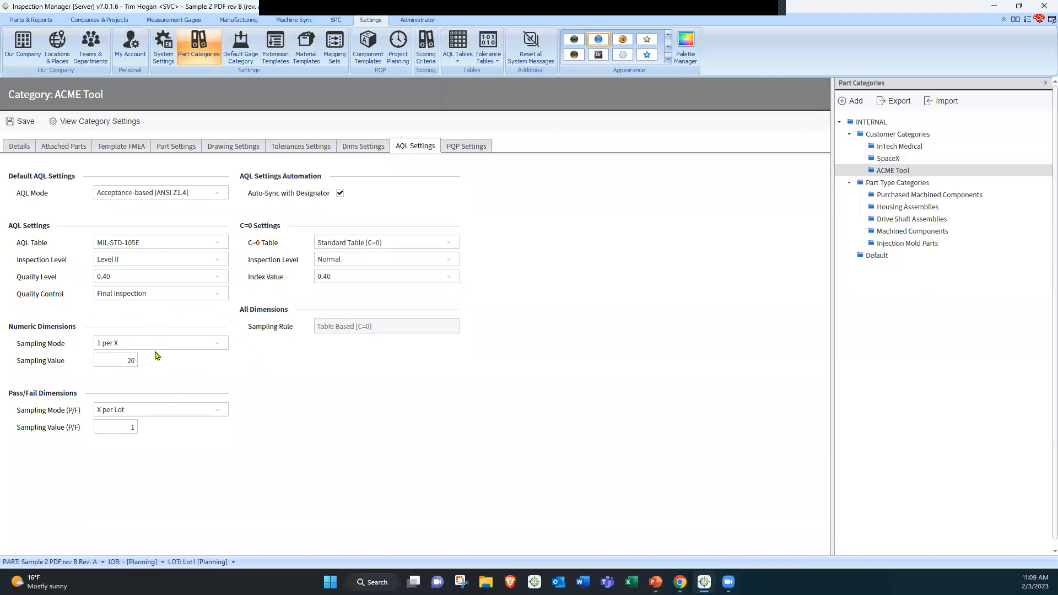
click(157, 345)
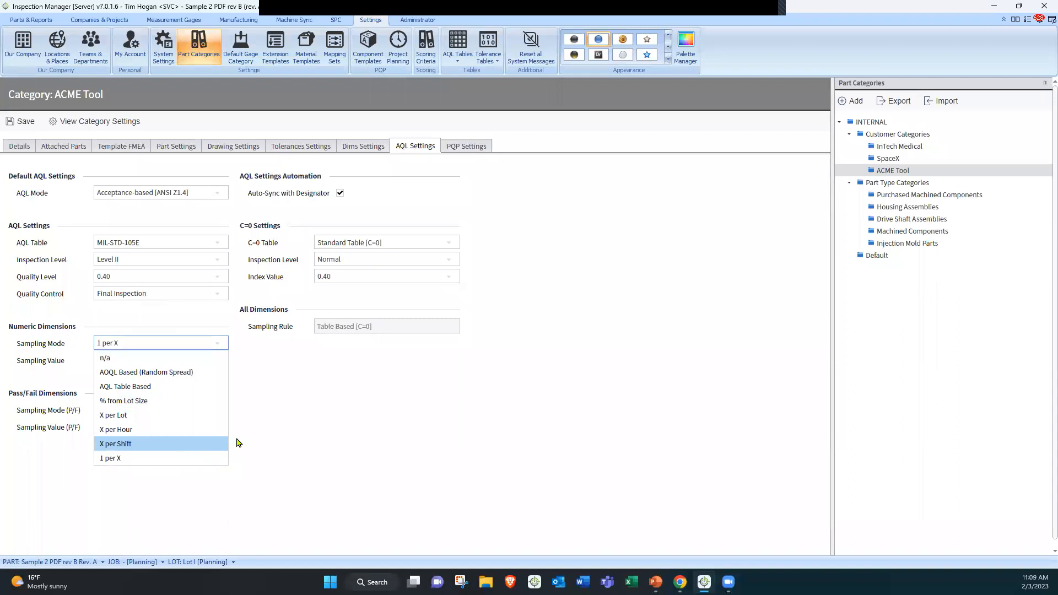
click(290, 430)
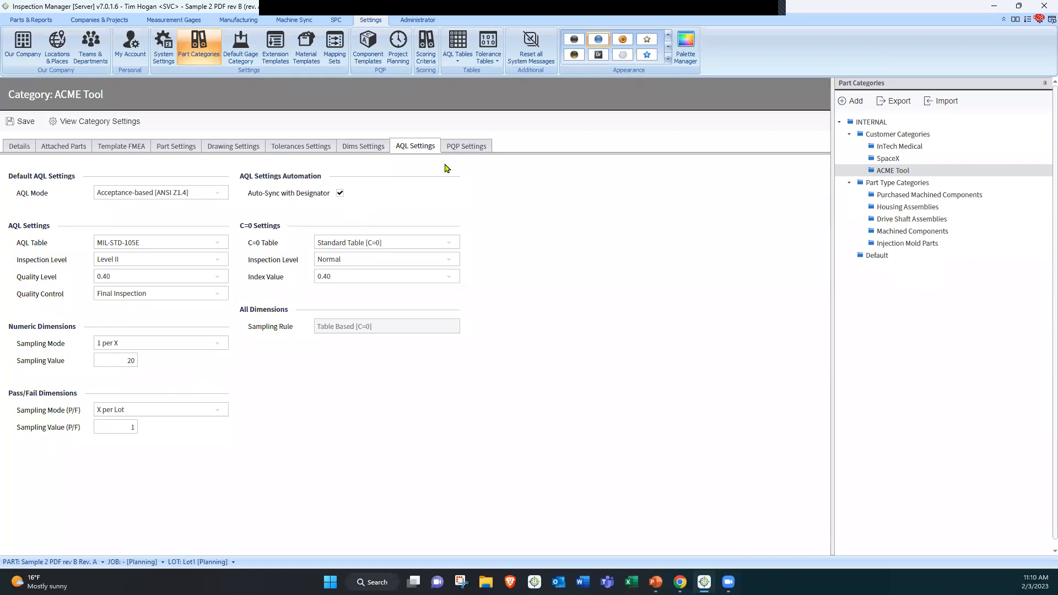
click(464, 147)
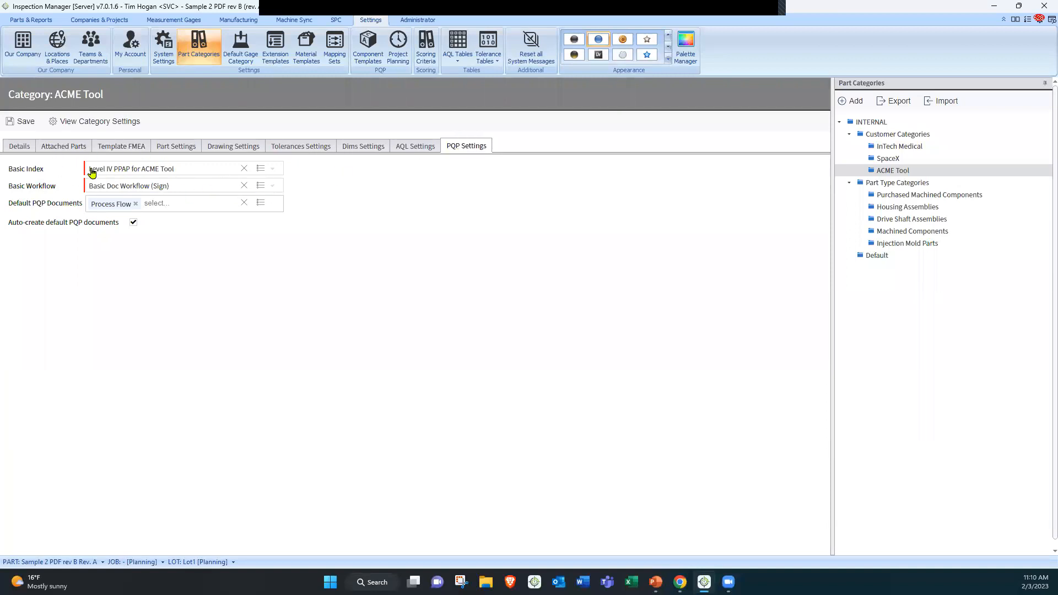
Review the ACME Tool category's Basic Index and default PQP document options, and its default gage category assignments
click(190, 171)
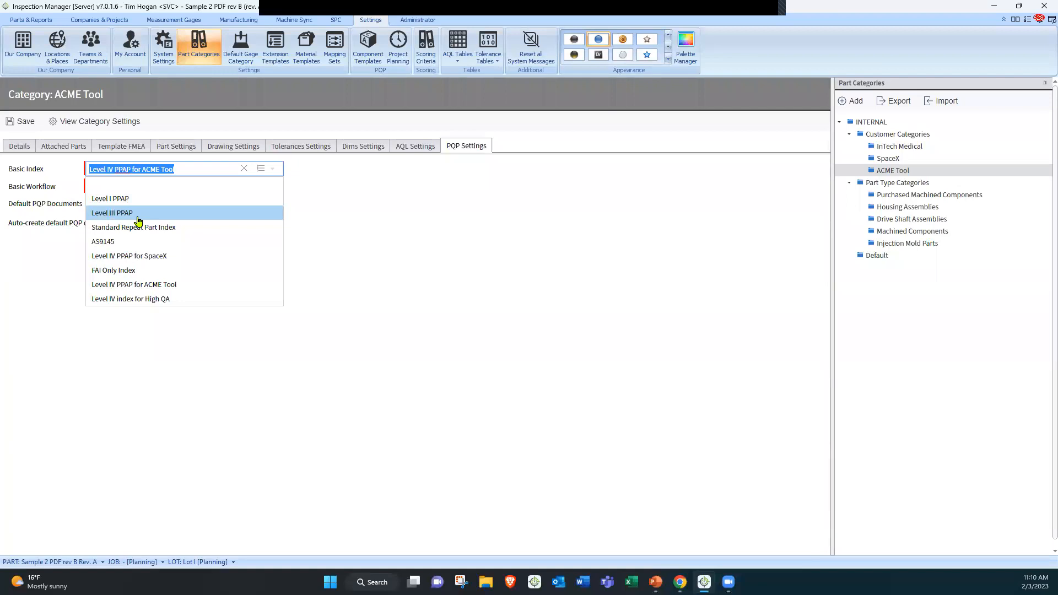
click(329, 240)
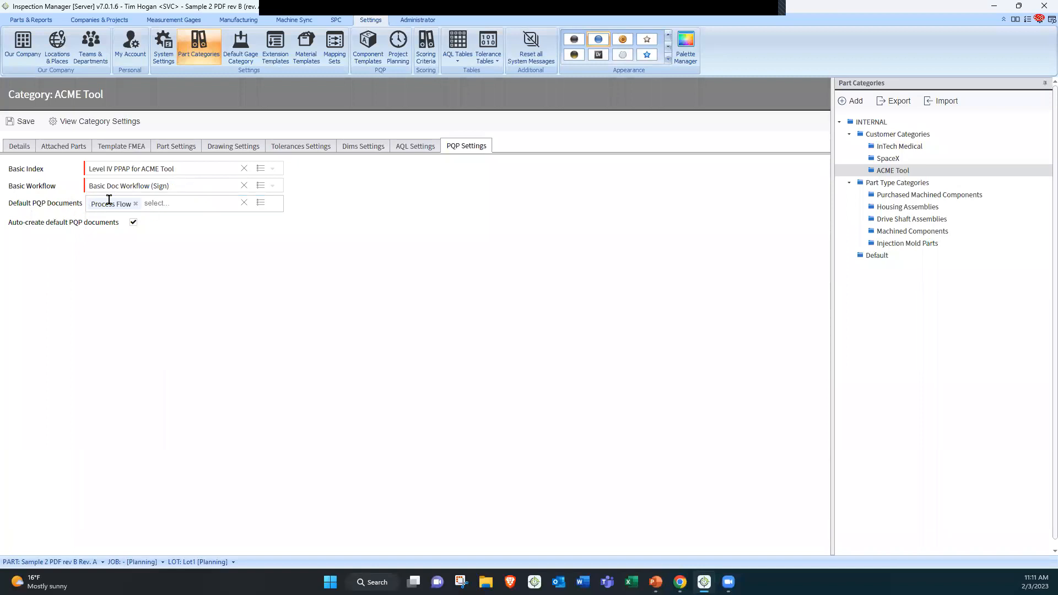
click(170, 204)
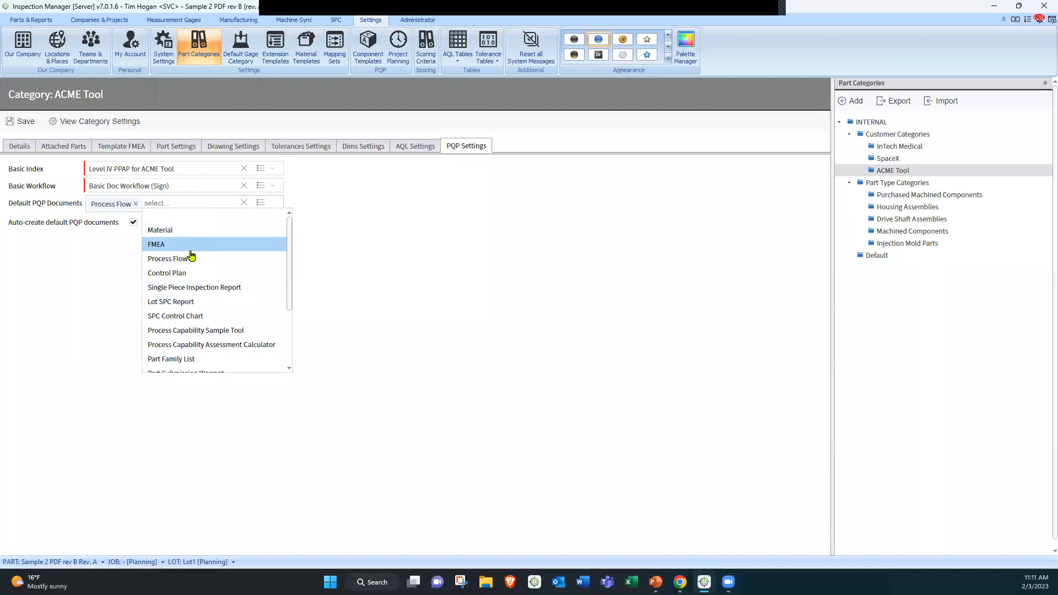
click(330, 291)
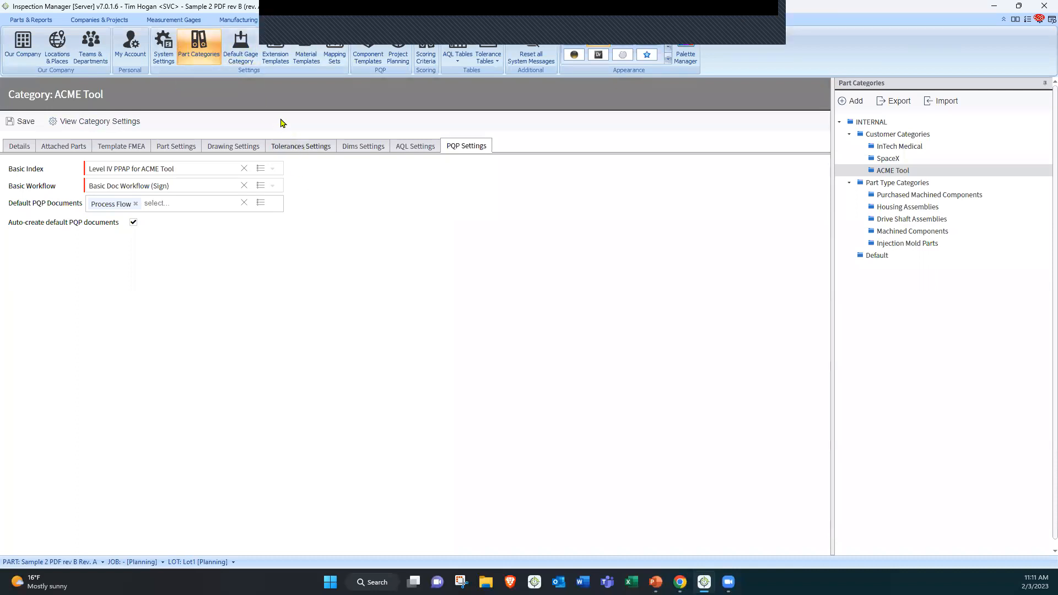
click(241, 45)
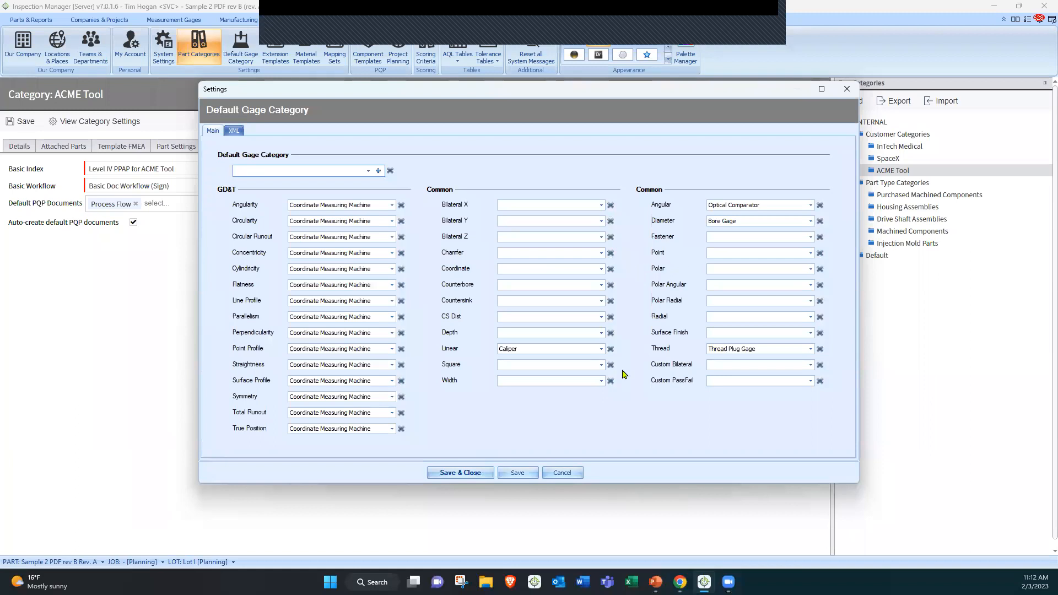
click(563, 473)
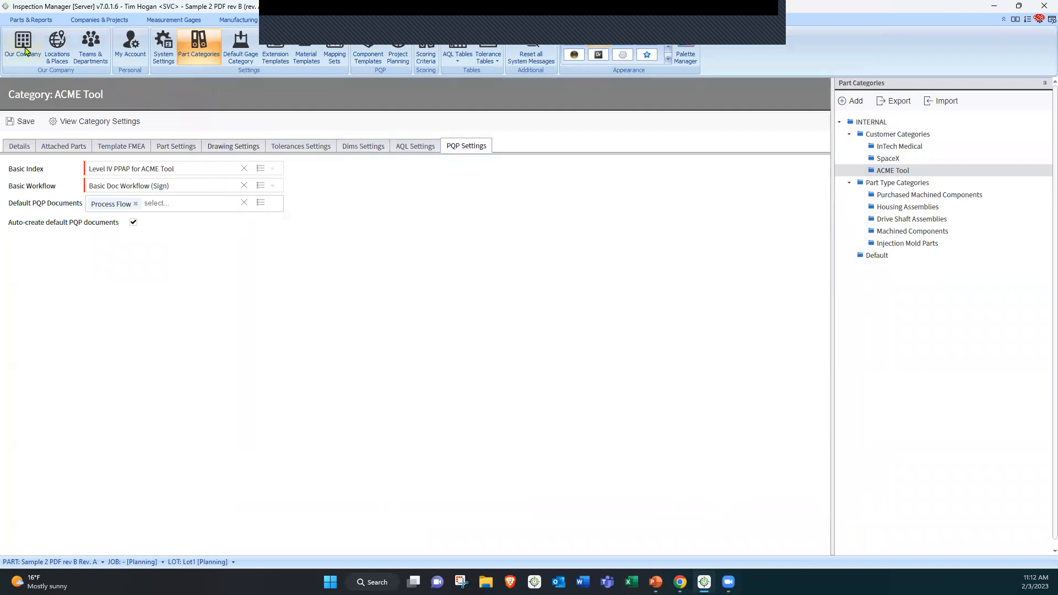
Extract the drawing title SHAFT CLAMP BRACKET from the title block as the part name
click(33, 20)
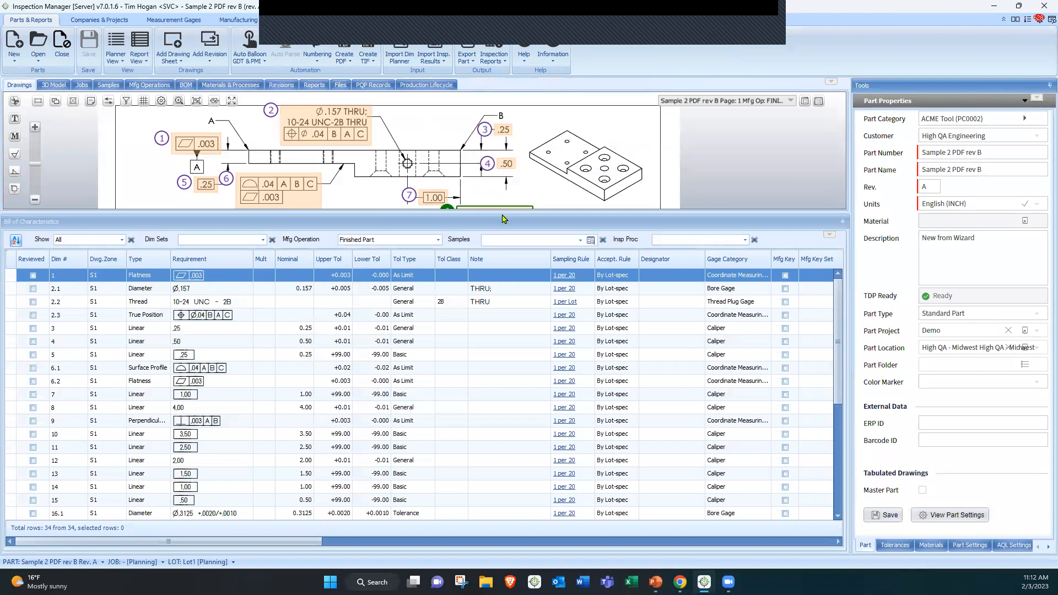
drag(506, 214, 506, 394)
drag(426, 210, 389, 138)
mouse_move(424, 351)
mouse_down()
mouse_move(411, 300)
mouse_move(308, 158)
mouse_up()
scroll(433, 186, up, 3)
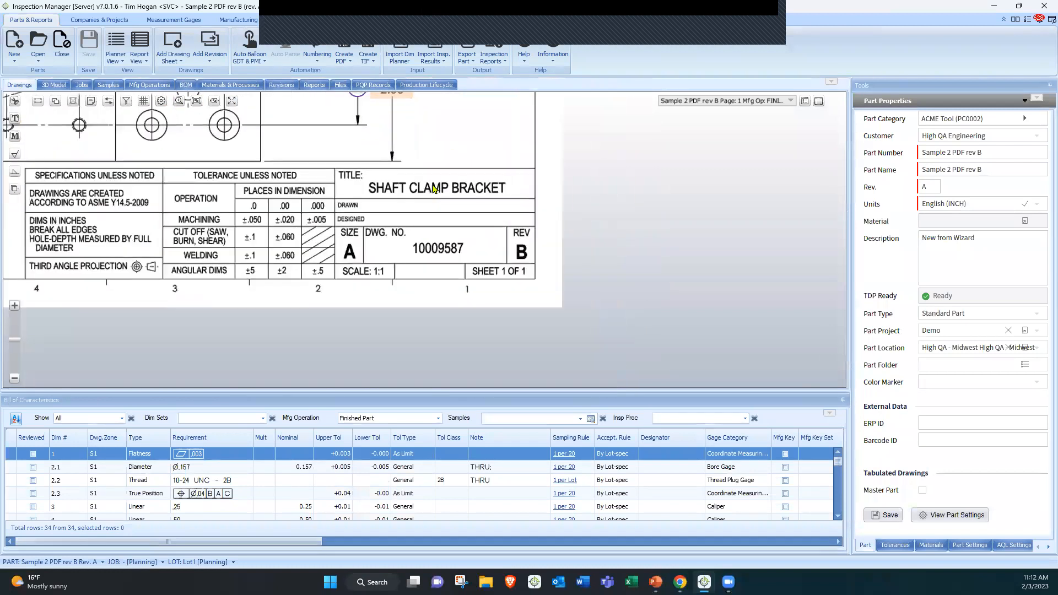
scroll(433, 186, up, 5)
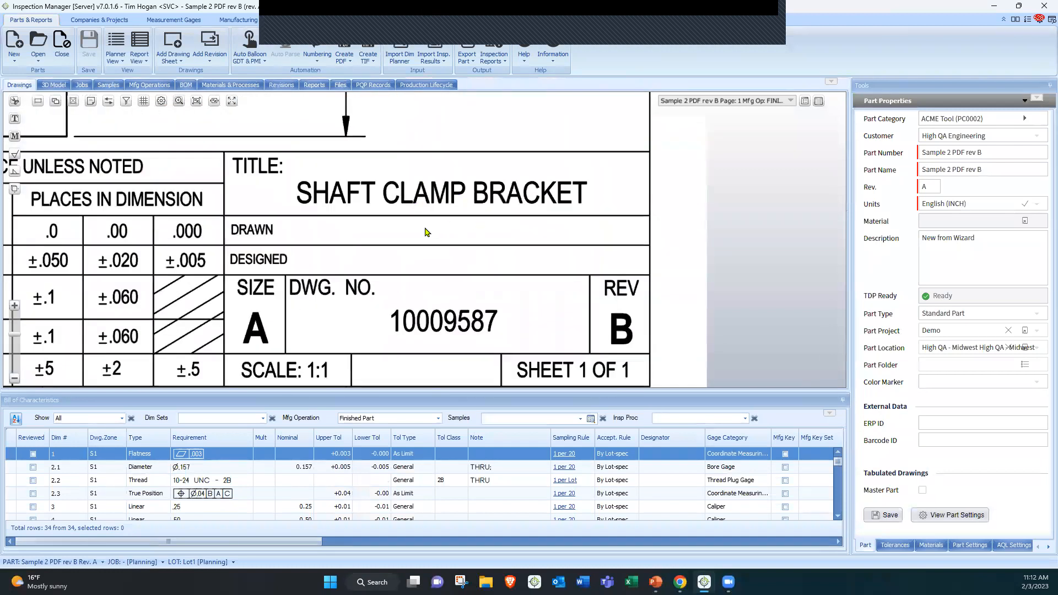
click(40, 103)
mouse_move(601, 173)
mouse_down()
mouse_move(476, 206)
mouse_move(287, 213)
mouse_up()
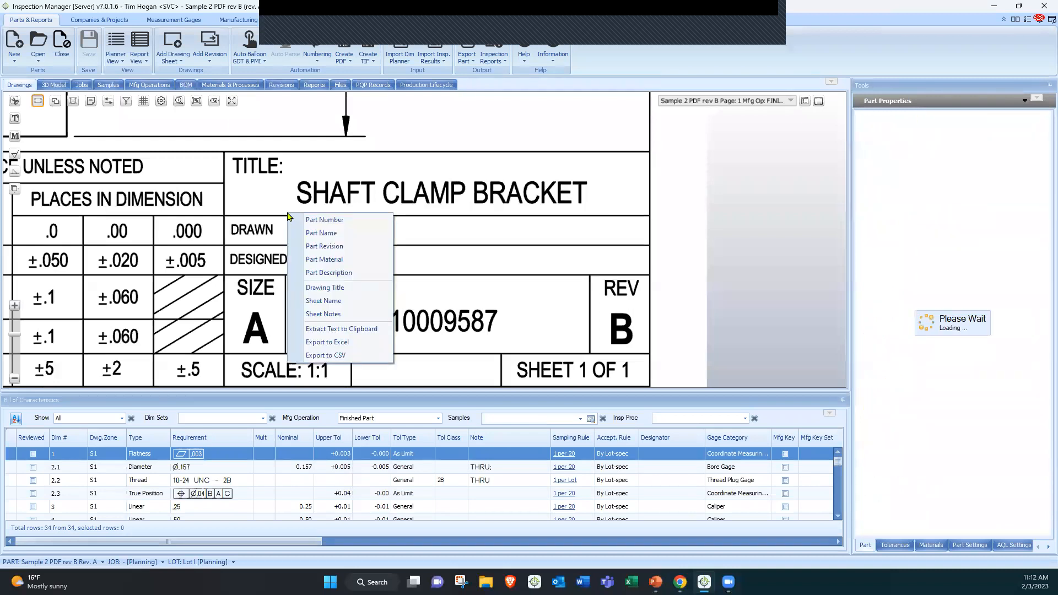
click(337, 233)
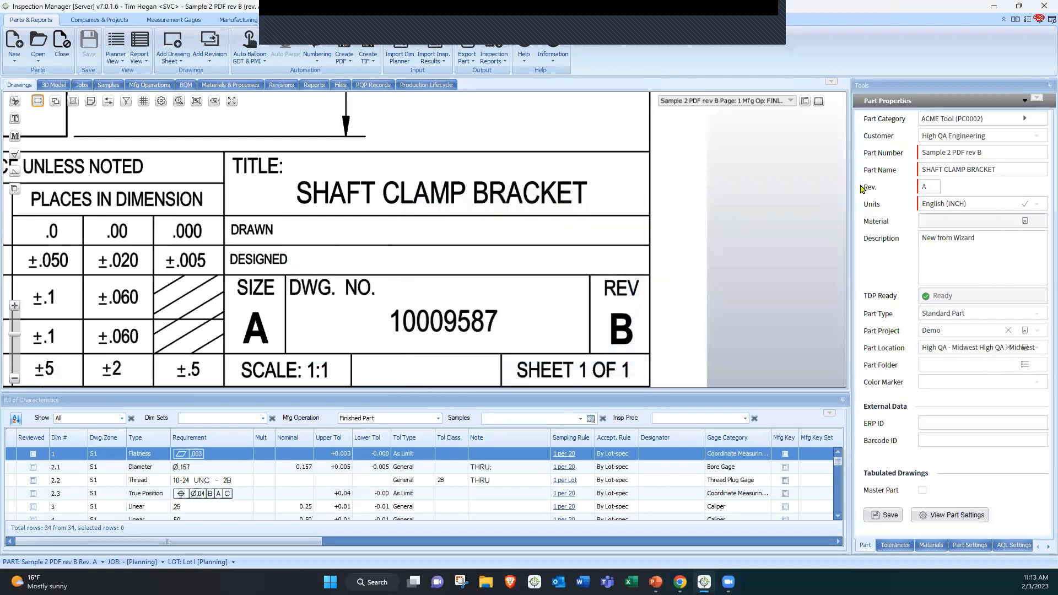
Extract the drawing number 10009587 as the part number and the revision B as the part revision
drag(506, 305, 387, 336)
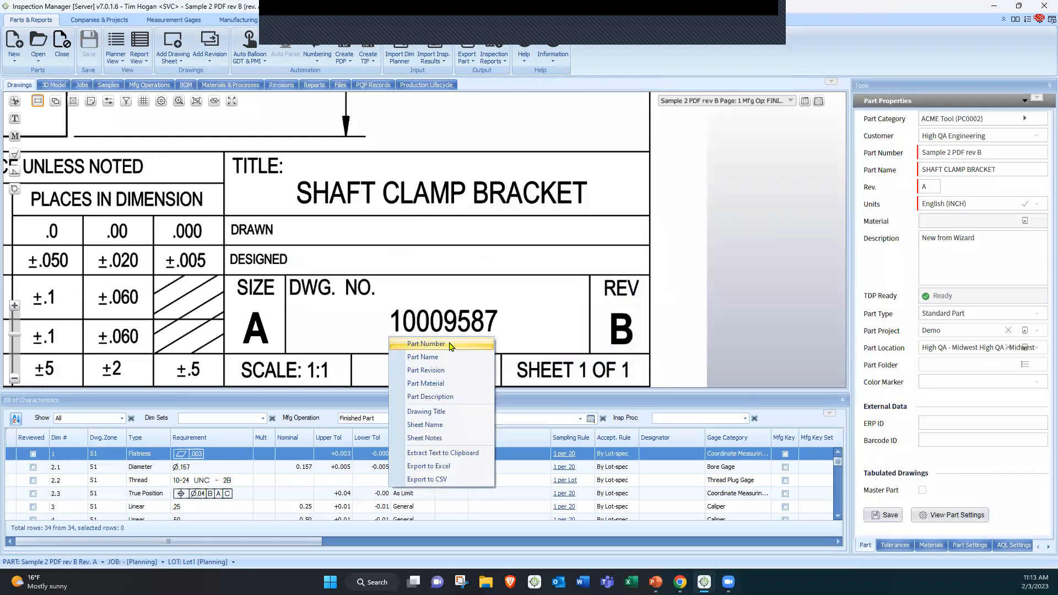
click(451, 348)
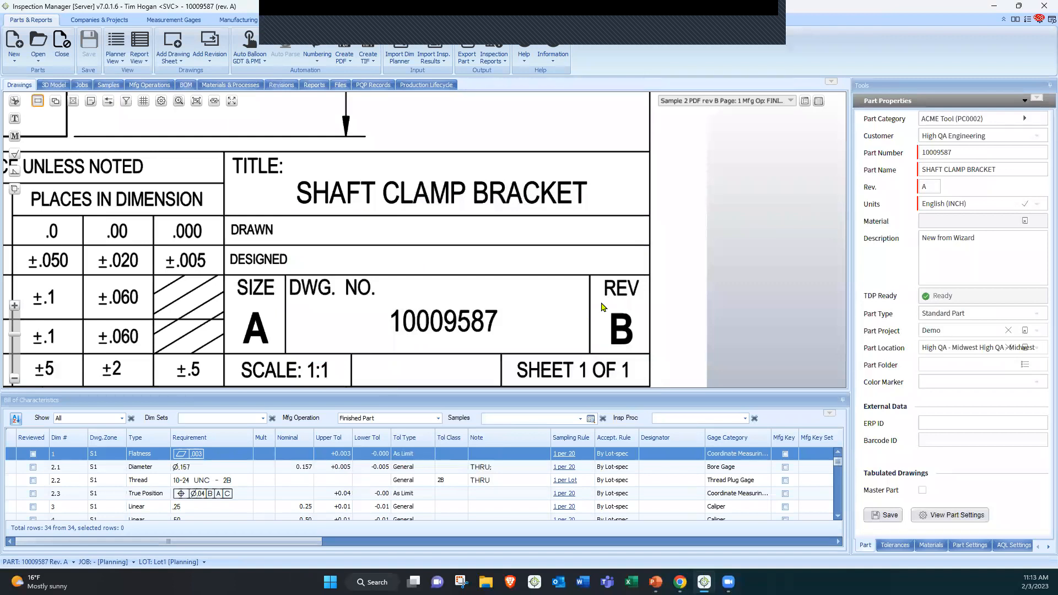
drag(601, 303, 645, 349)
click(699, 384)
Balloon the title-block notes DIMS IN INCHES, BREAK ALL EDGES and HOLE-DEPTH MEASURED BY FULL DIAMETER, then offset balloons 25 and 27
scroll(338, 255, down, 4)
drag(207, 269, 418, 246)
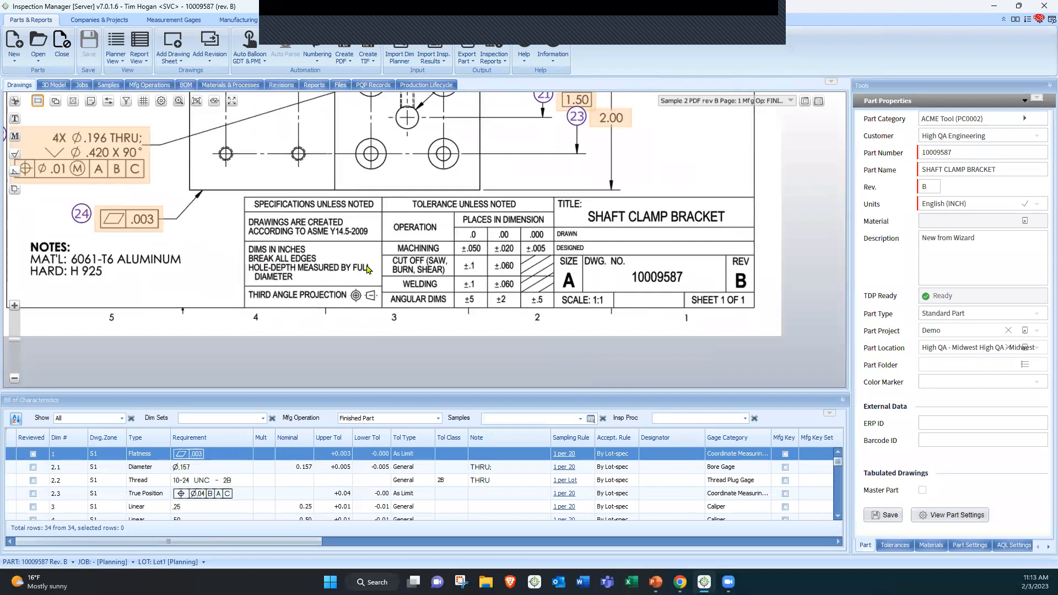
scroll(268, 257, up, 3)
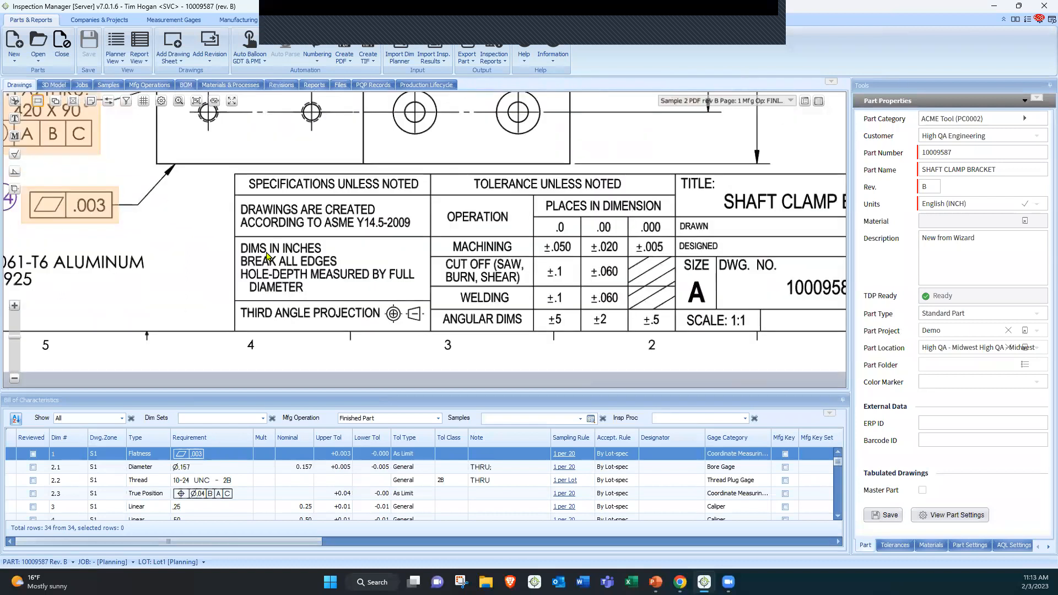
scroll(269, 257, up, 1)
drag(176, 218, 152, 190)
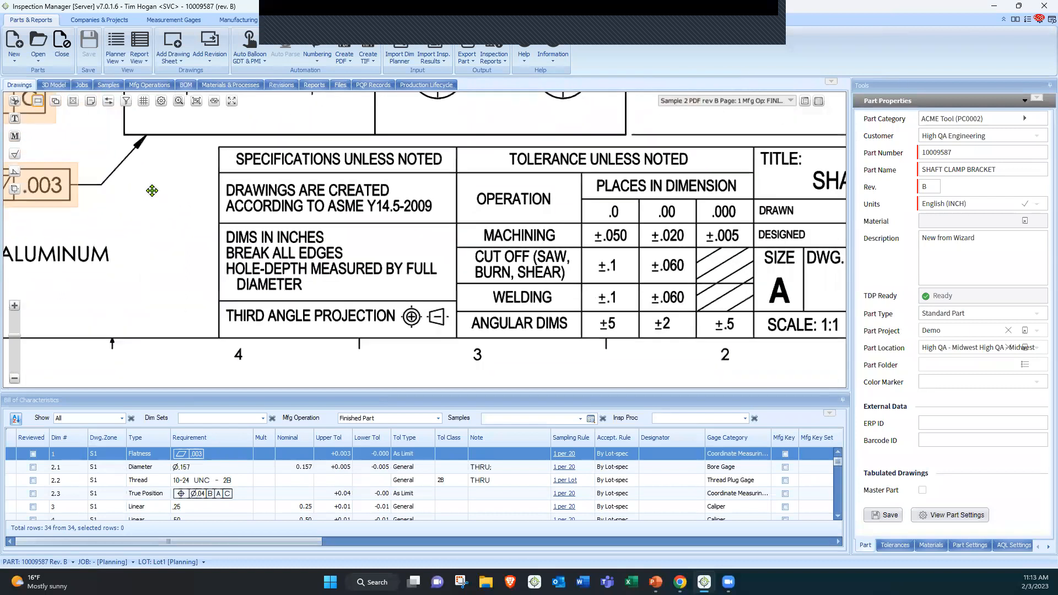
click(14, 119)
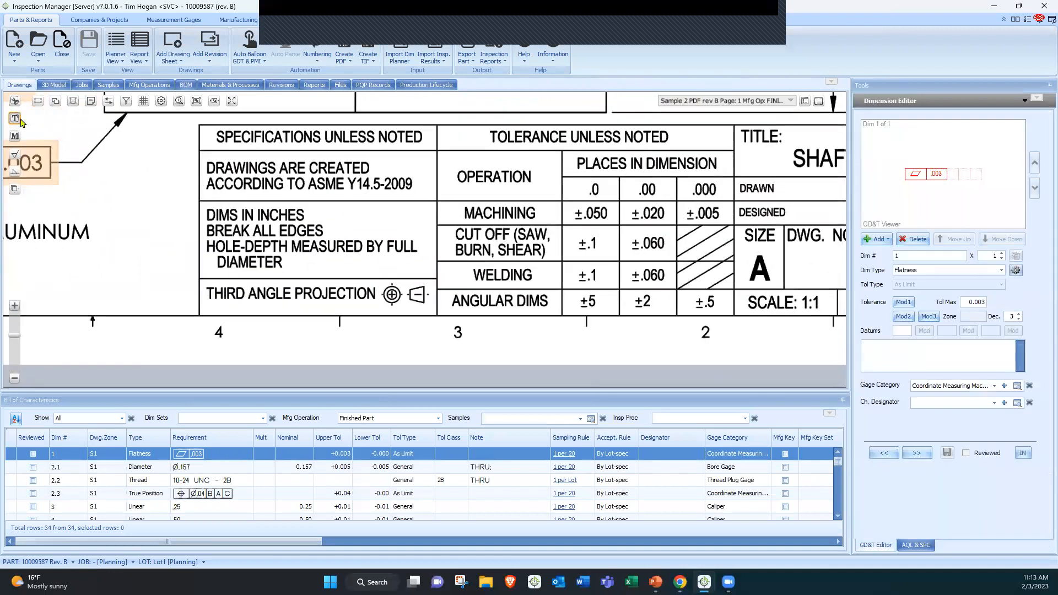
drag(203, 203, 318, 228)
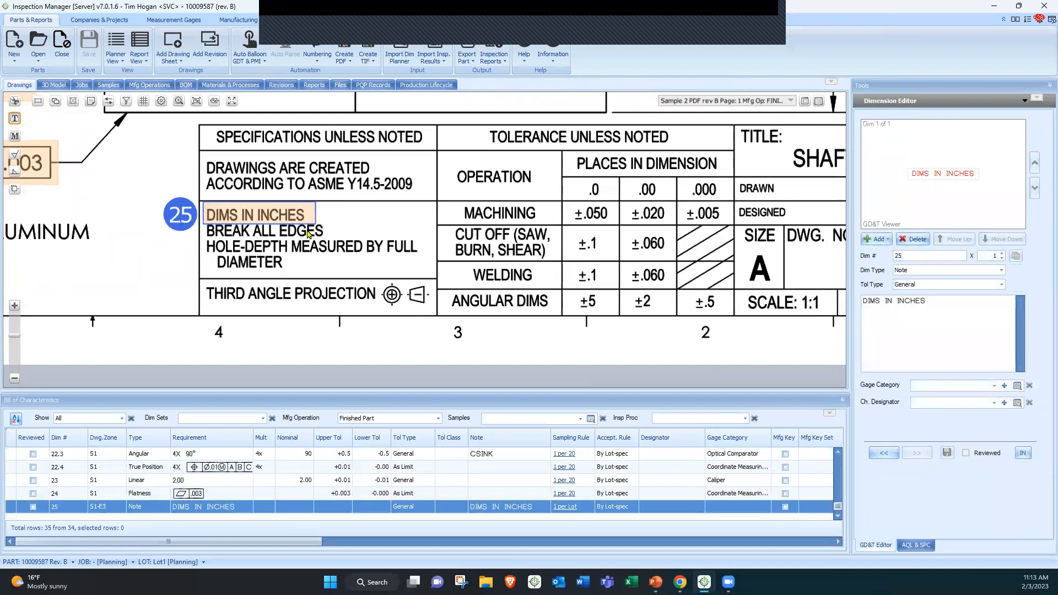
drag(328, 221, 203, 239)
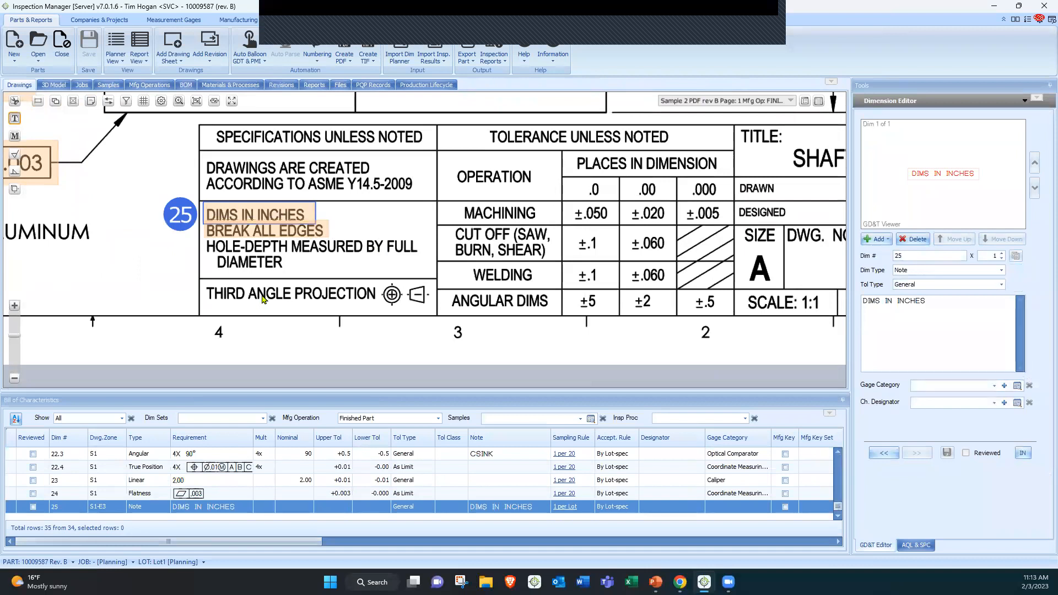
drag(427, 239, 203, 275)
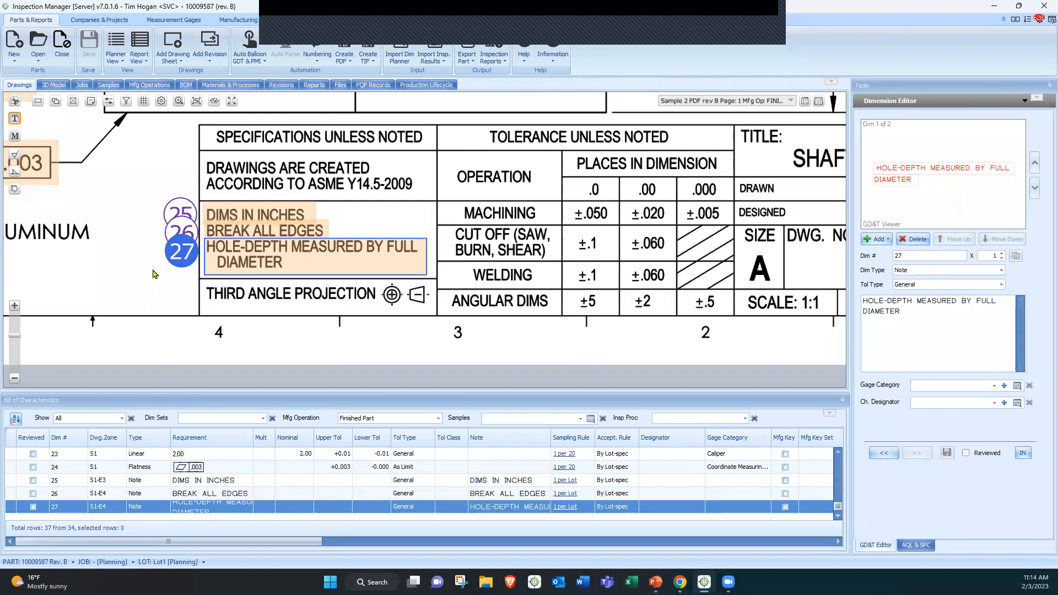
drag(177, 253, 159, 271)
drag(177, 207, 120, 192)
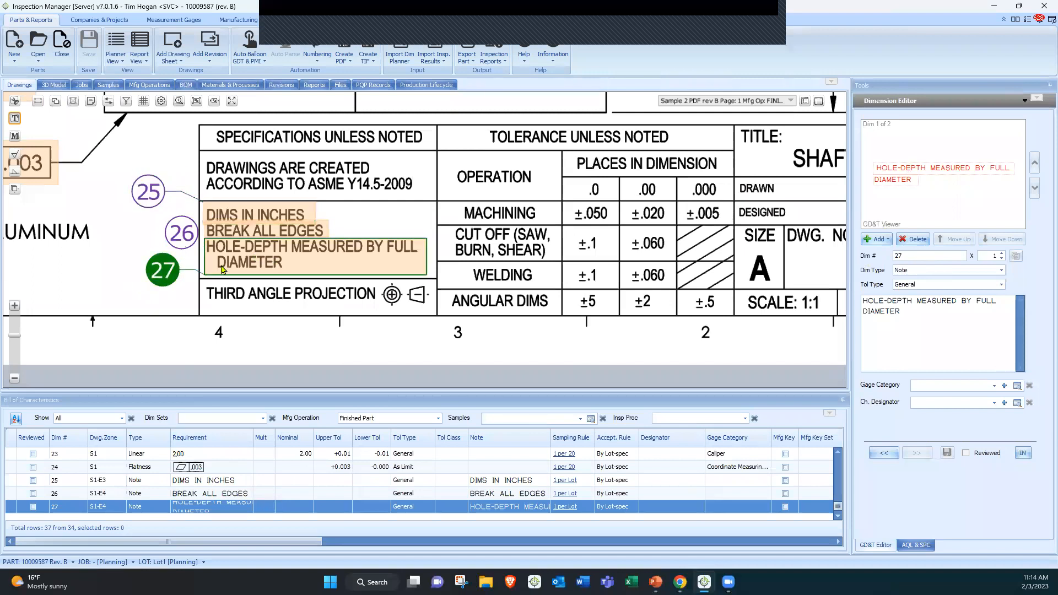
Add a new manufacturing operation containing dimensions 4, 5, 8, 12 and 23
scroll(112, 263, down, 3)
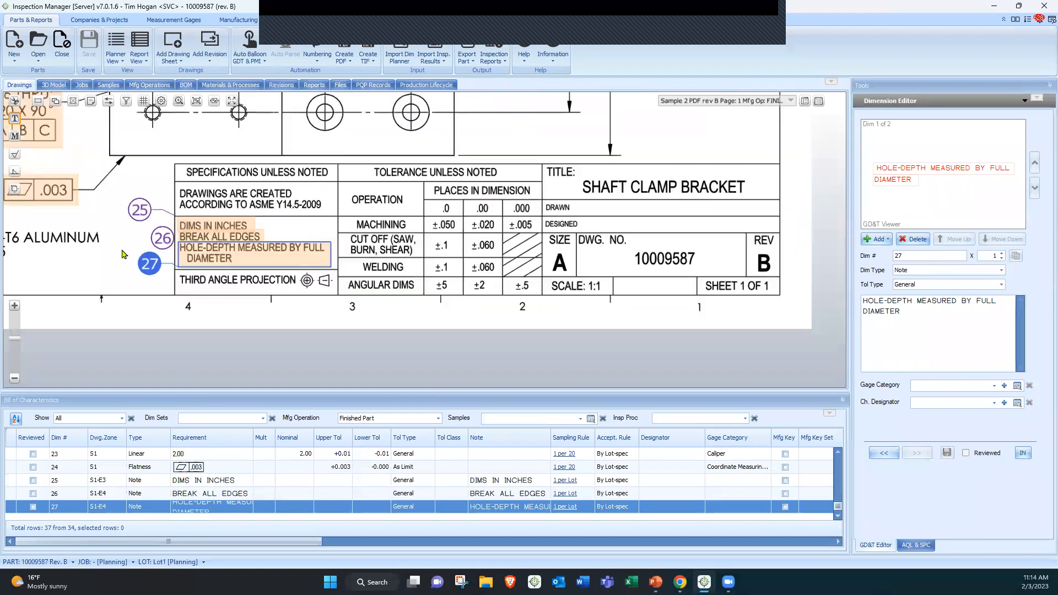
scroll(121, 251, down, 1)
drag(166, 191, 273, 294)
scroll(263, 275, up, 5)
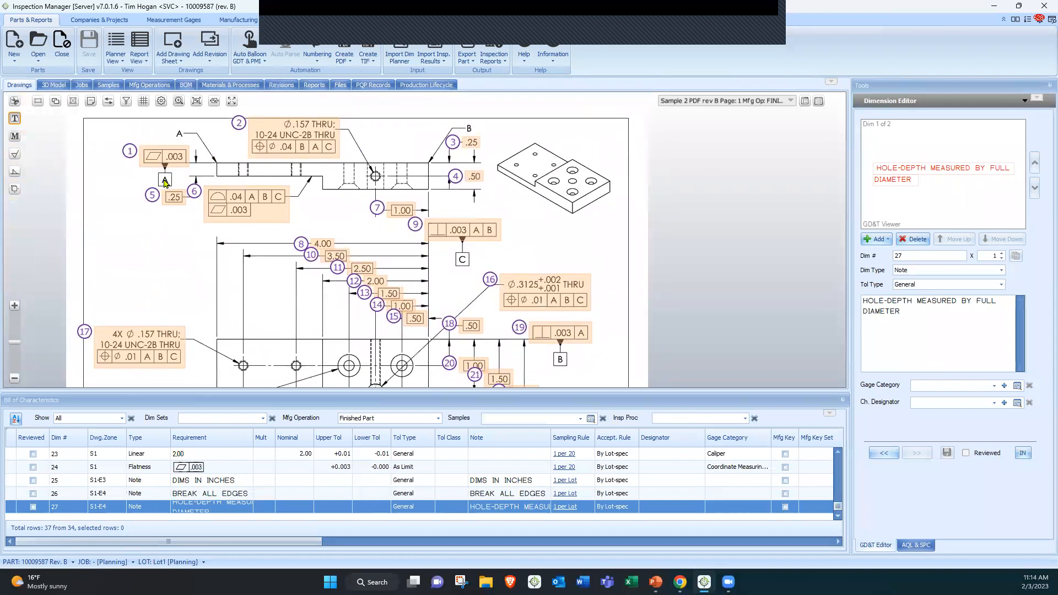
click(143, 84)
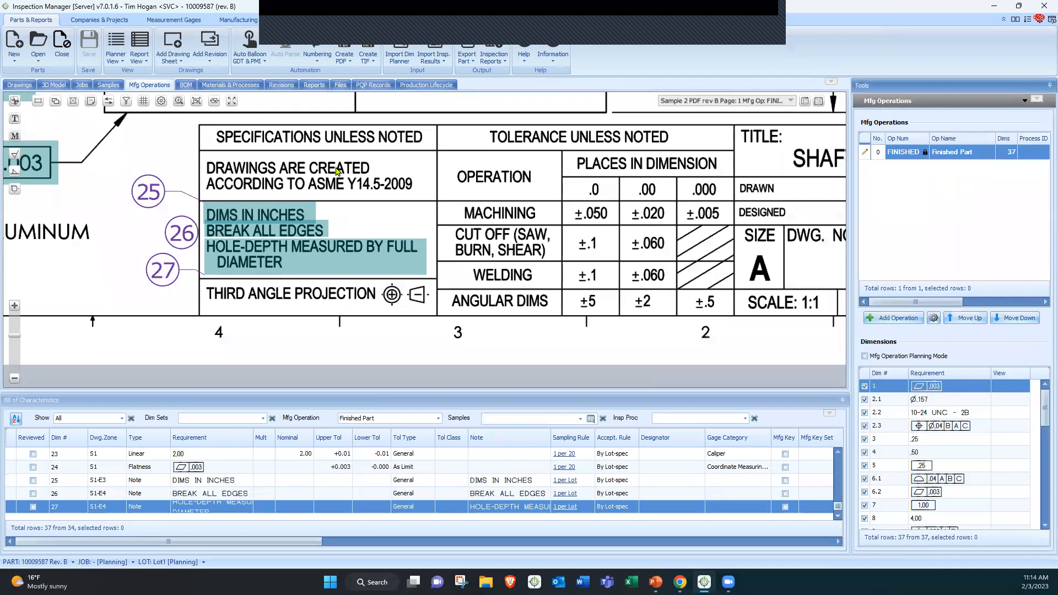
scroll(494, 249, down, 3)
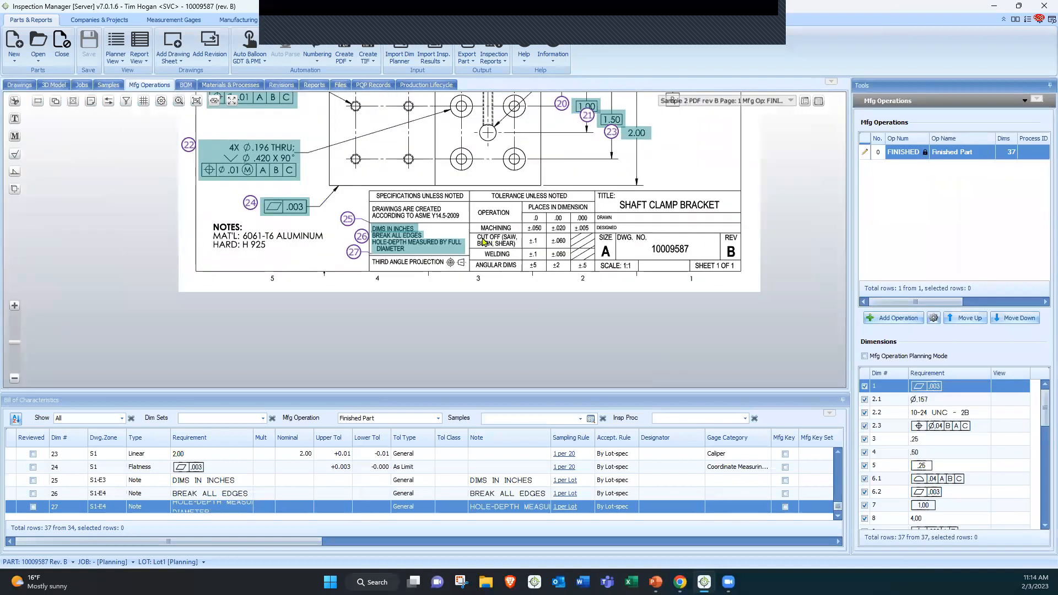
scroll(523, 122, down, 3)
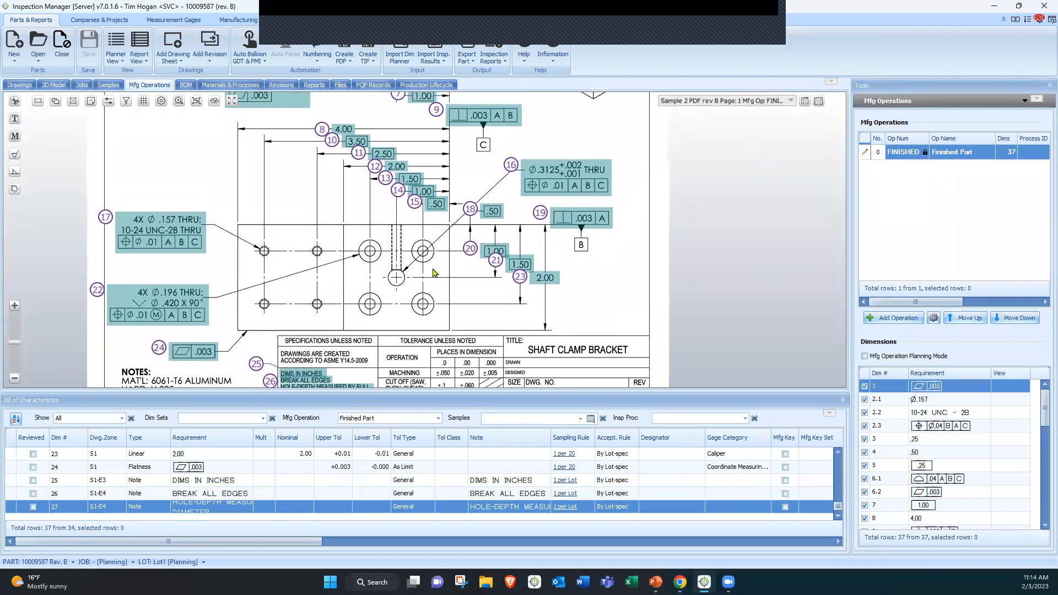
drag(366, 259, 353, 297)
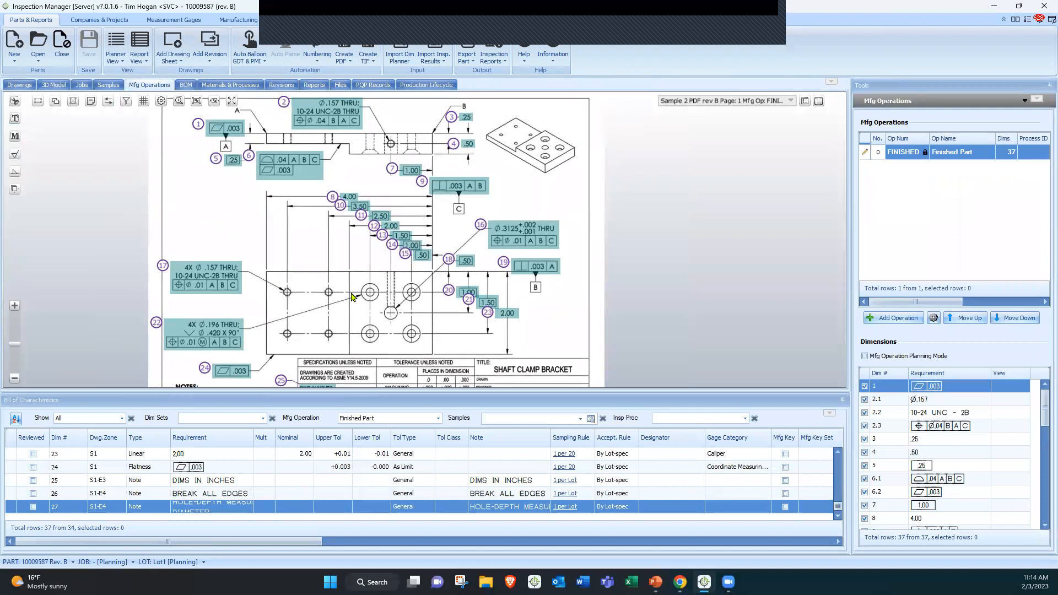
click(507, 312)
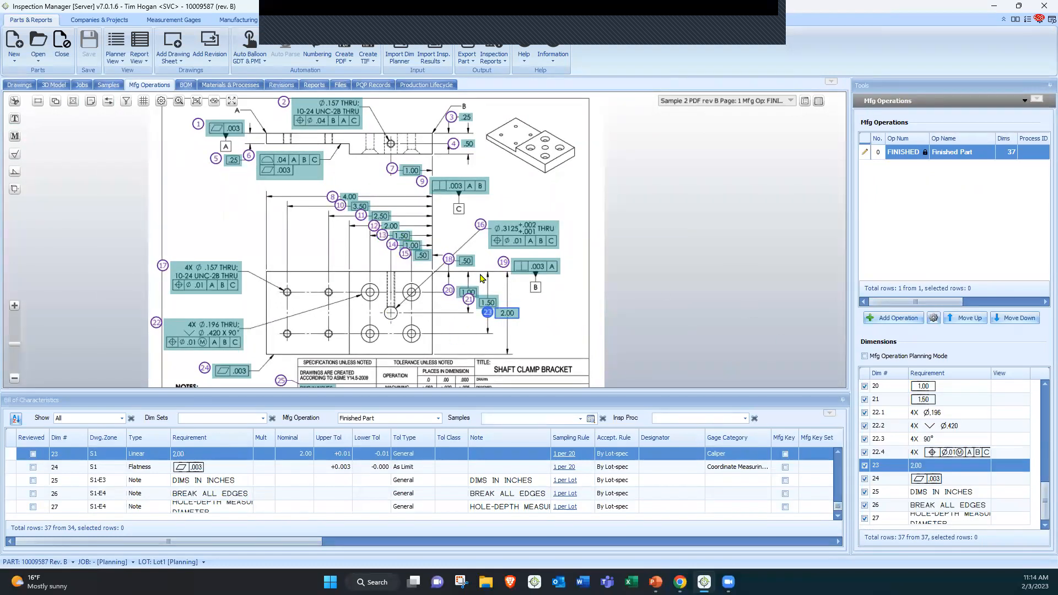
ctrl+click(390, 225)
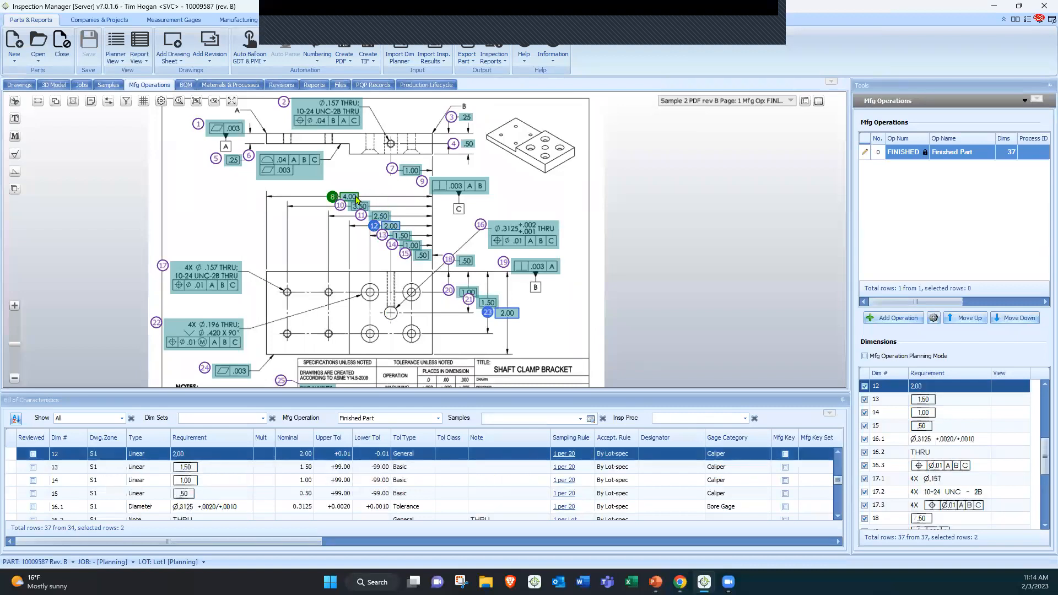
ctrl+click(355, 199)
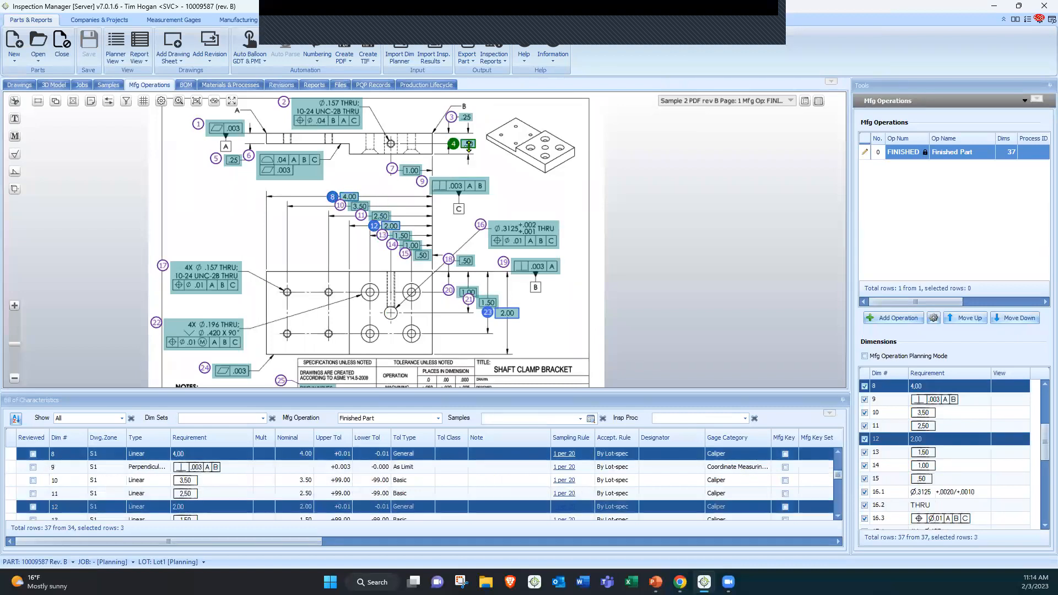
ctrl+click(468, 144)
ctrl+click(233, 161)
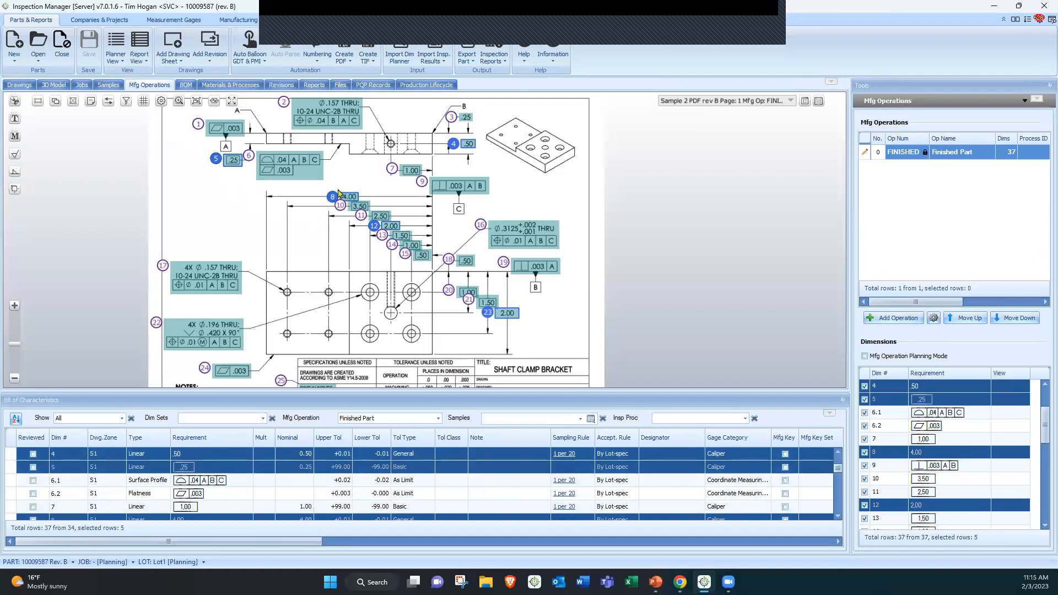
click(898, 318)
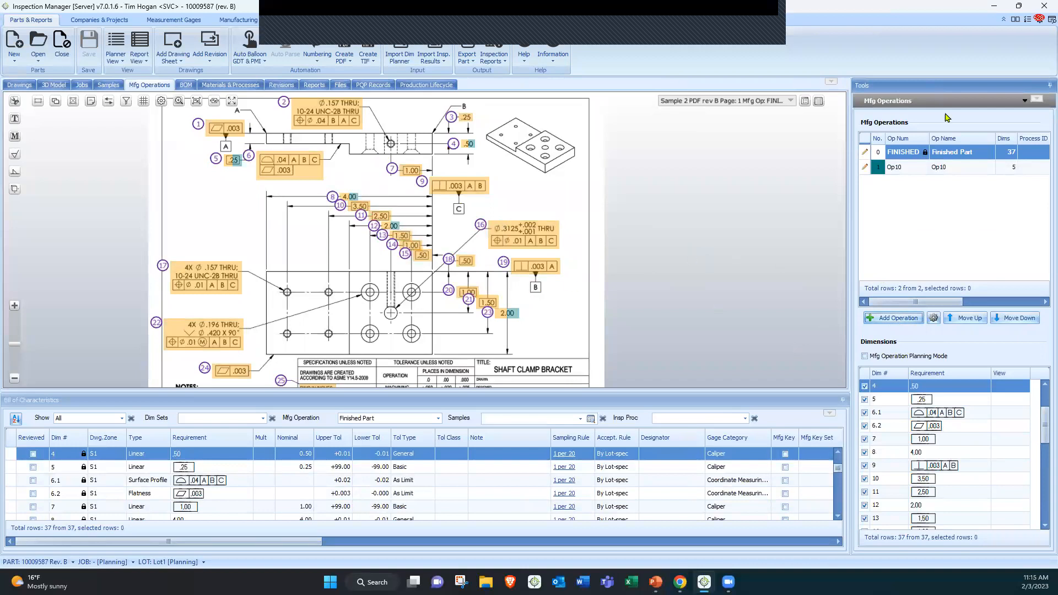
Set the Finished Part operation's color to 224, 224, 224
click(864, 152)
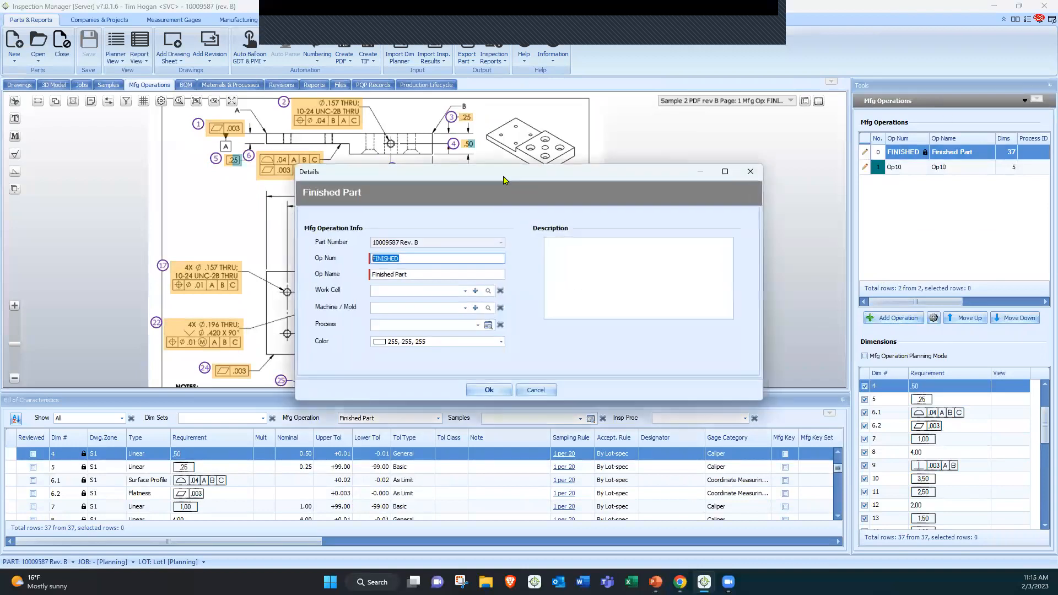
click(421, 343)
click(380, 384)
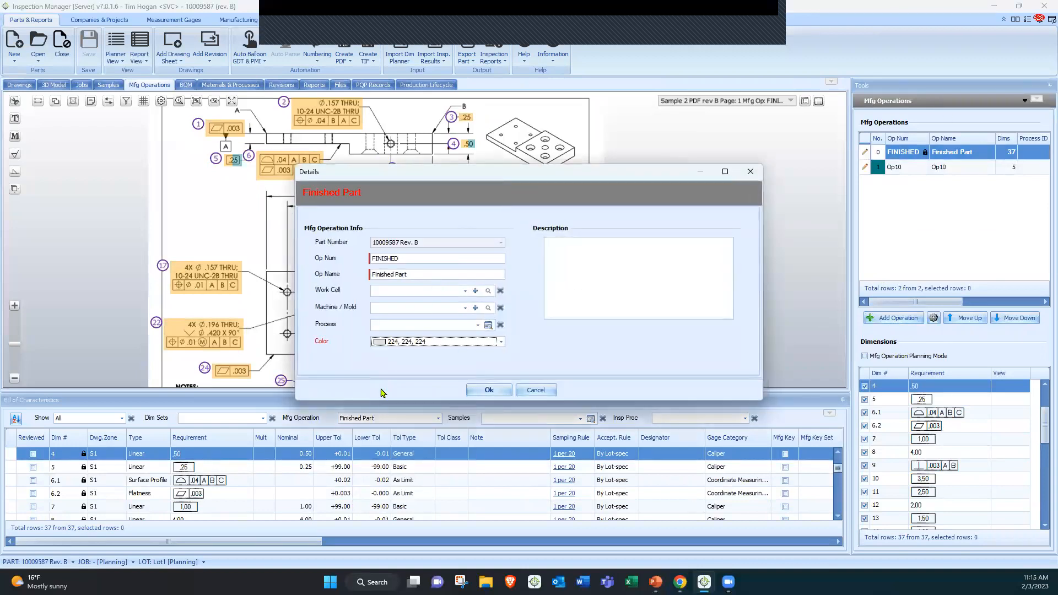
click(487, 389)
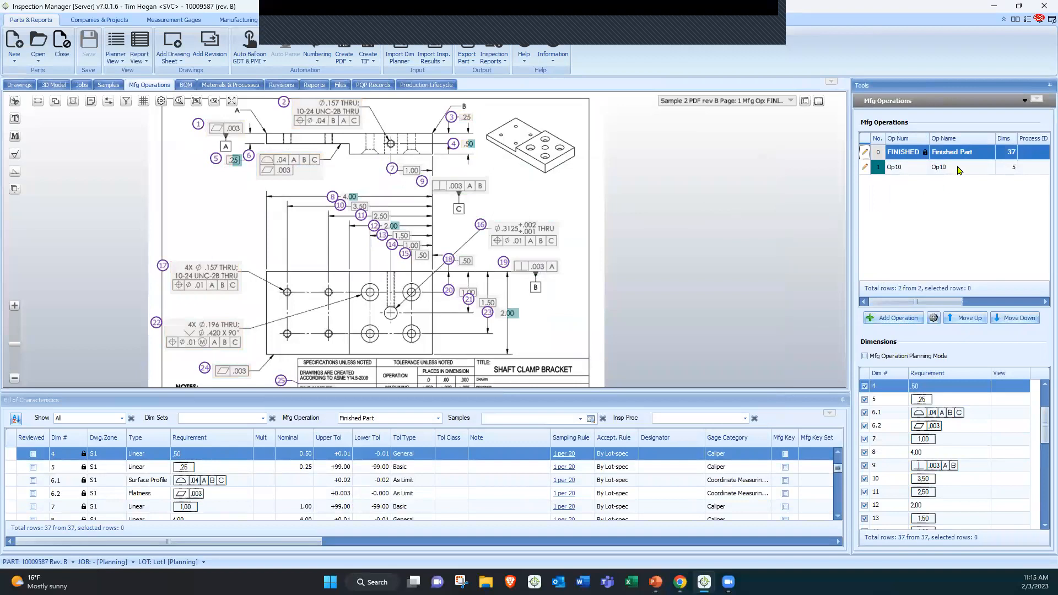
Rename operation Op10 to Roughing and assign it the work cell Milling Group (002)
click(865, 167)
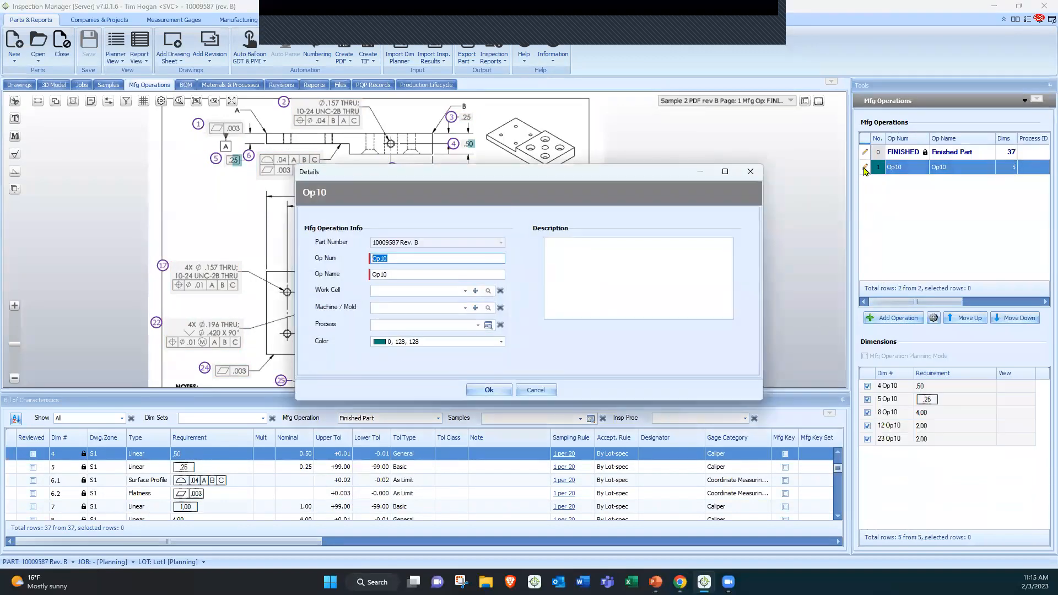
click(341, 274)
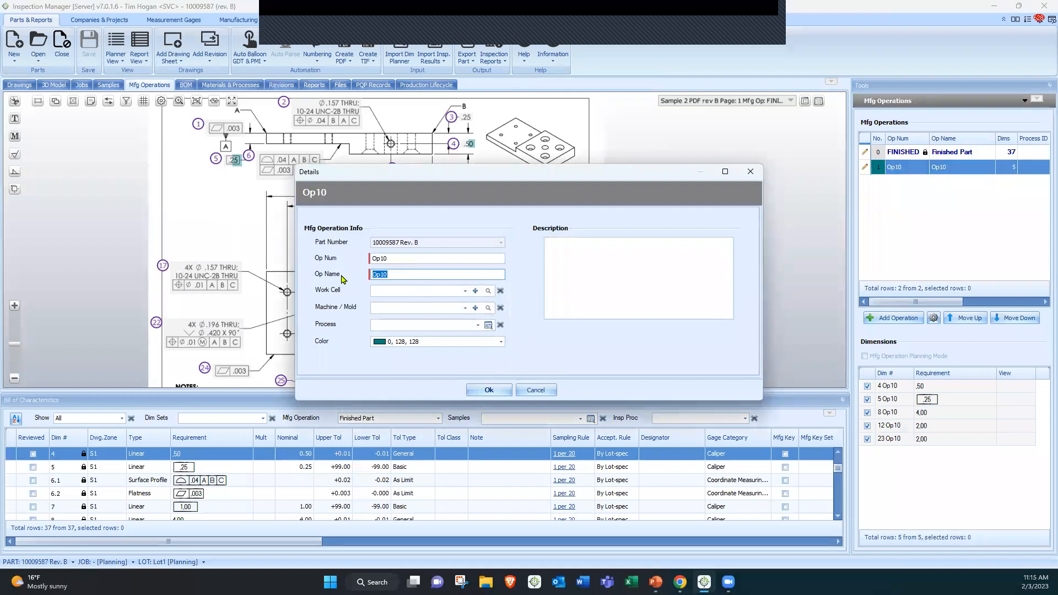
text(R)
click(390, 291)
click(389, 303)
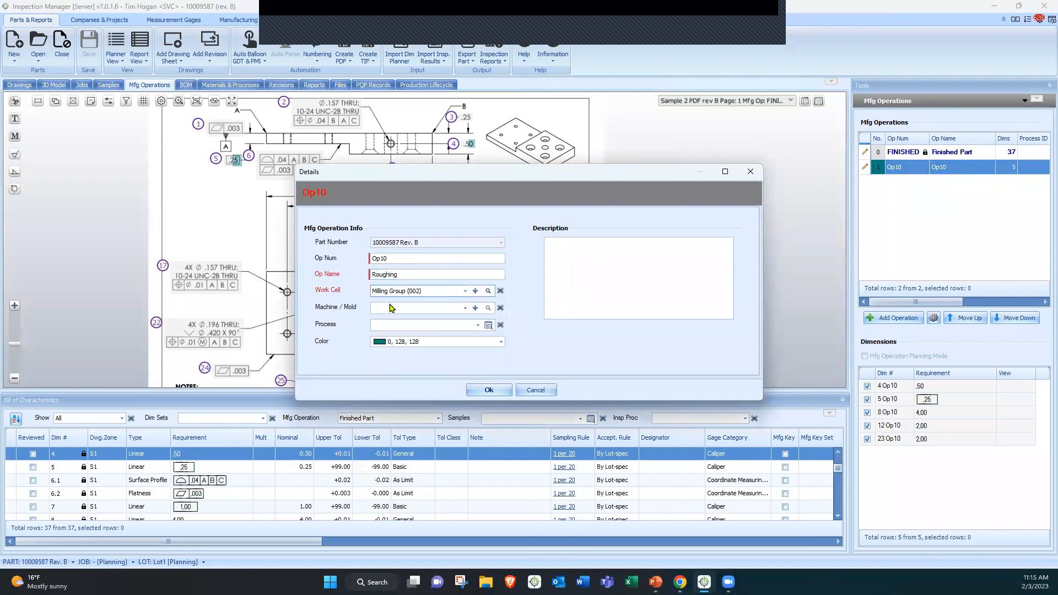
Assign Op10 the machine Integrex i-150 (63981) and the process Roughing (P0013), then save the operation
click(390, 308)
click(404, 331)
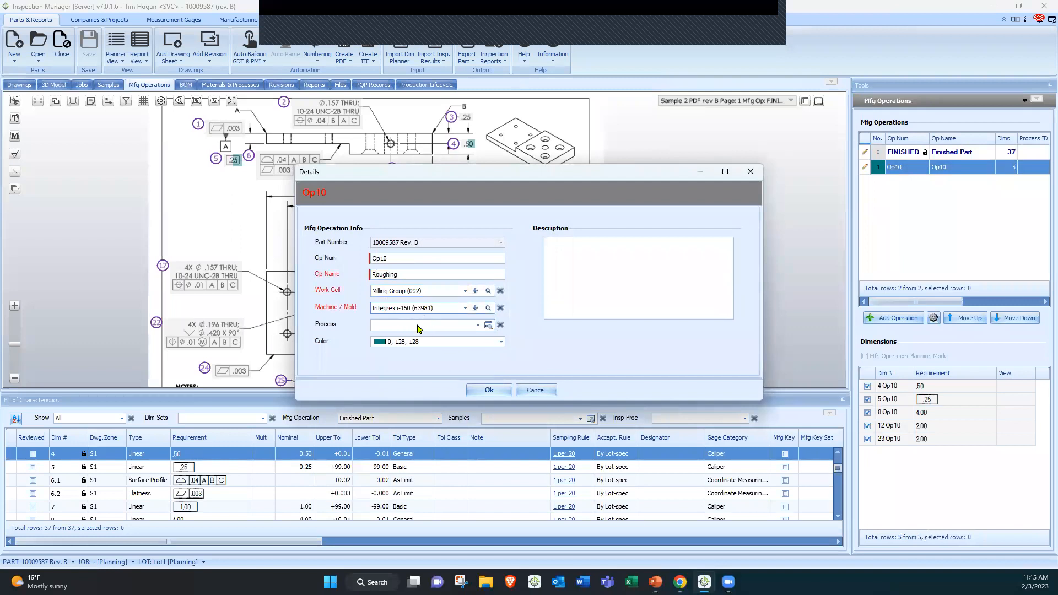
click(417, 329)
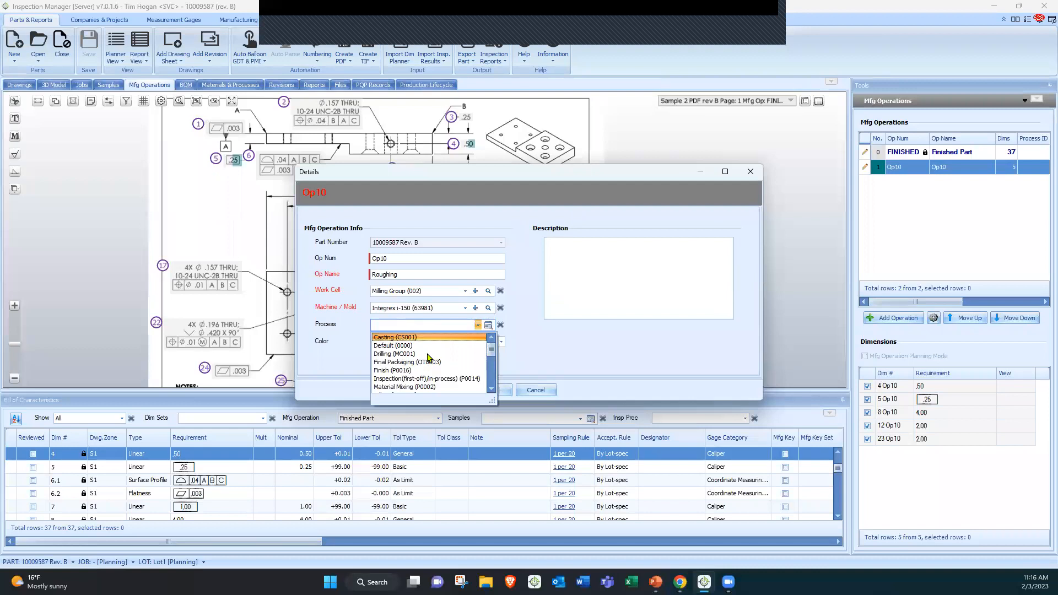
scroll(443, 357, down, 1)
scroll(443, 357, down, 2)
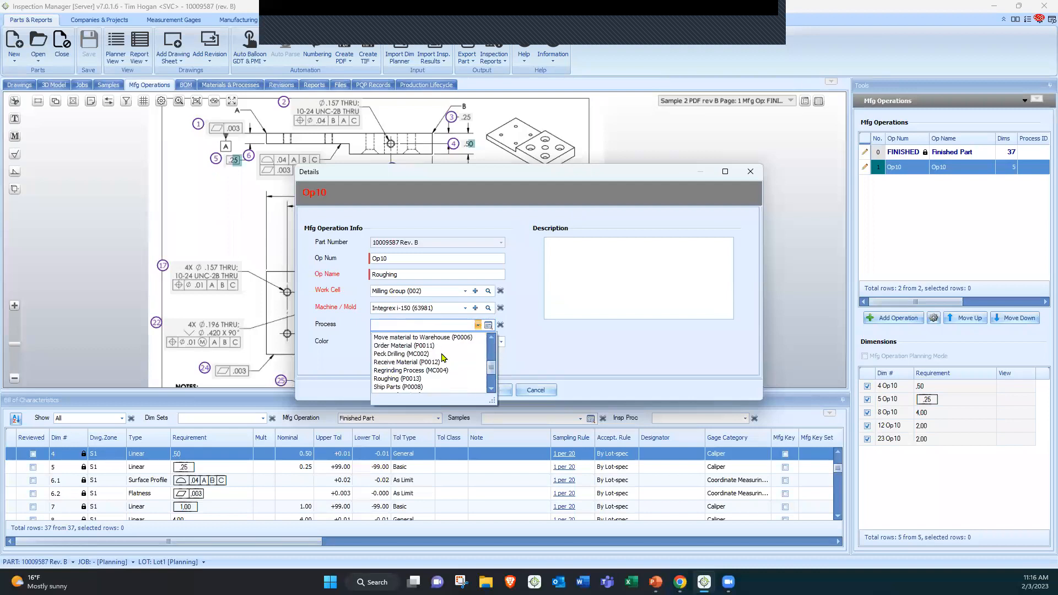
click(398, 379)
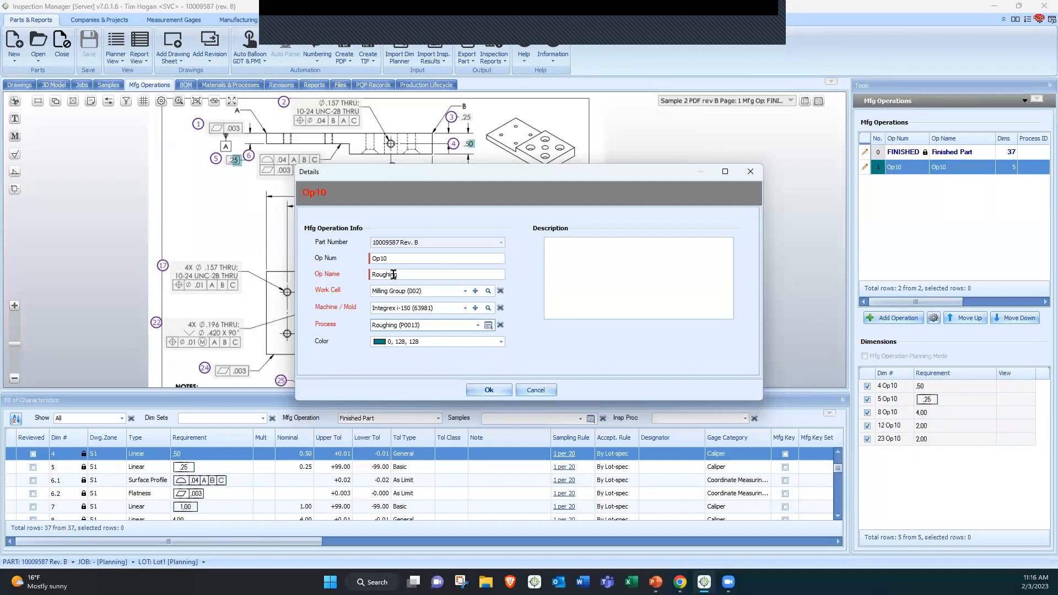
click(489, 390)
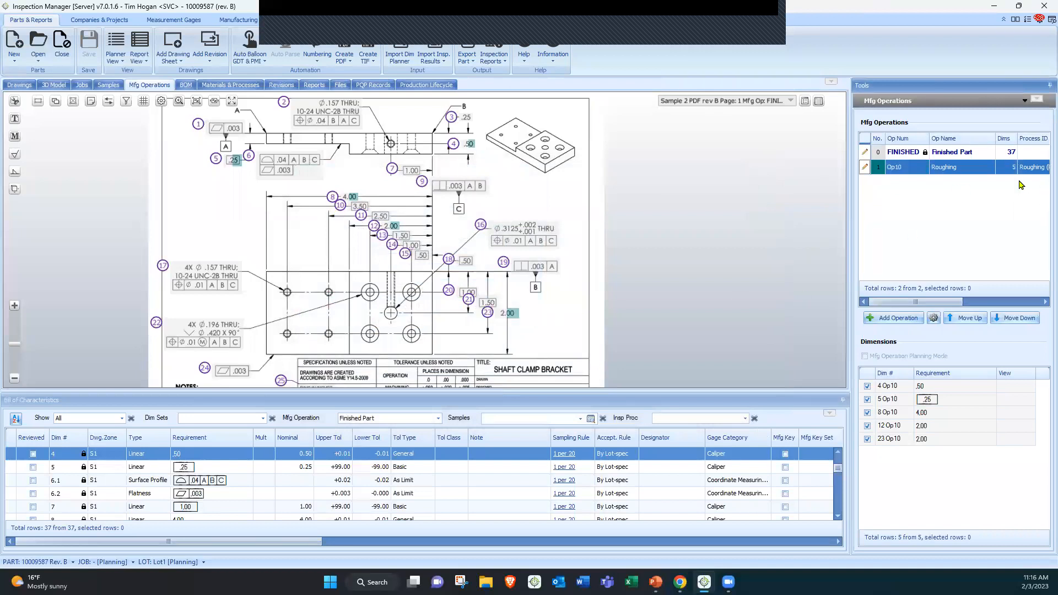
Add two new manufacturing operations from box-selected balloons: the upper drawing features and the central dimension chain
scroll(544, 258, down, 1)
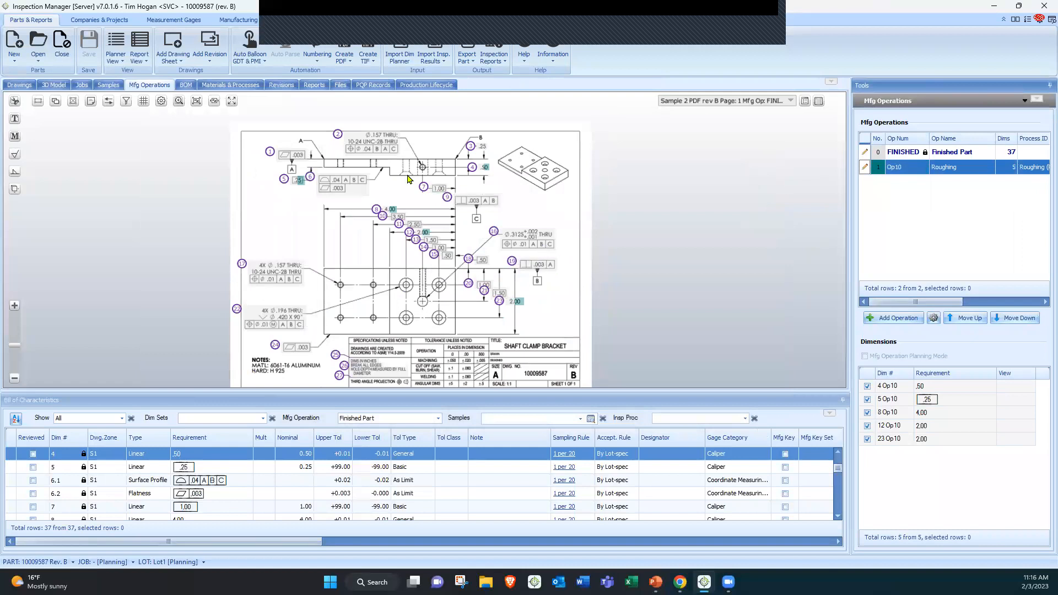
drag(266, 128, 560, 216)
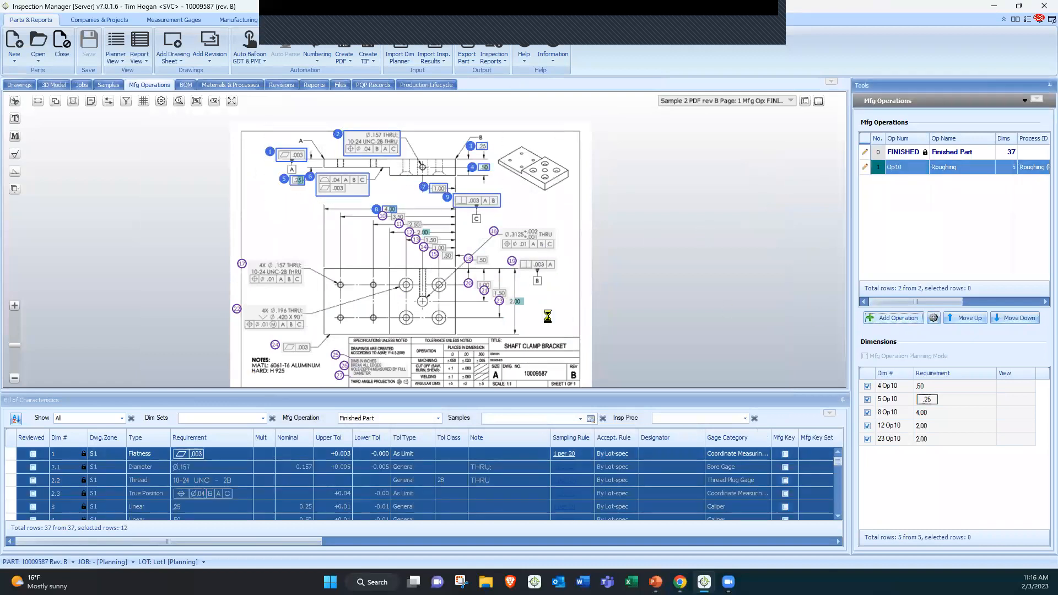
drag(556, 314, 307, 172)
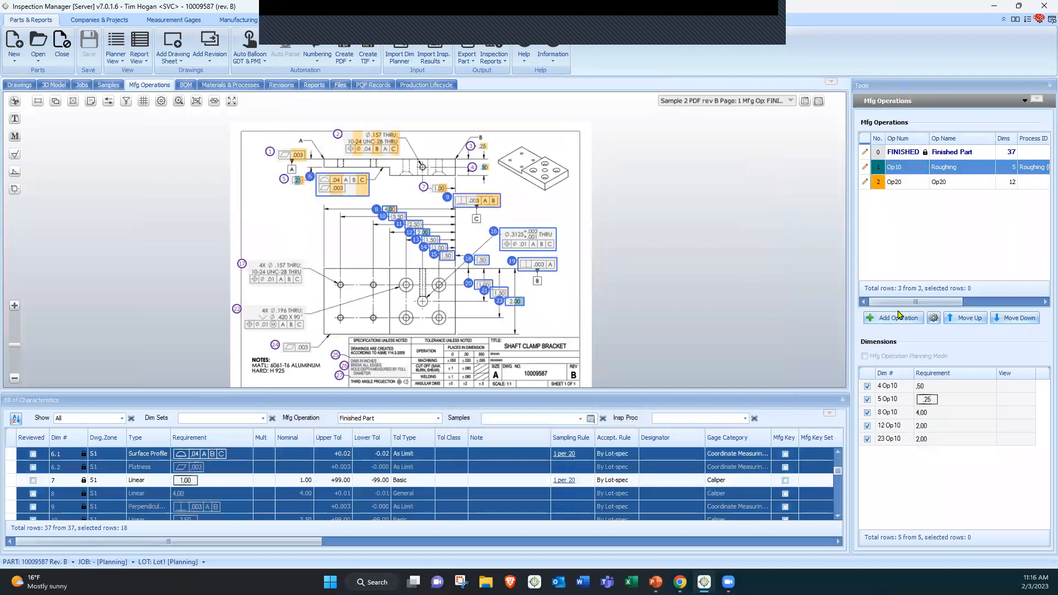
click(898, 317)
Add a further manufacturing operation from the hole-pattern balloons 17, 22 and 24 at the drawing's lower left
drag(252, 238, 311, 354)
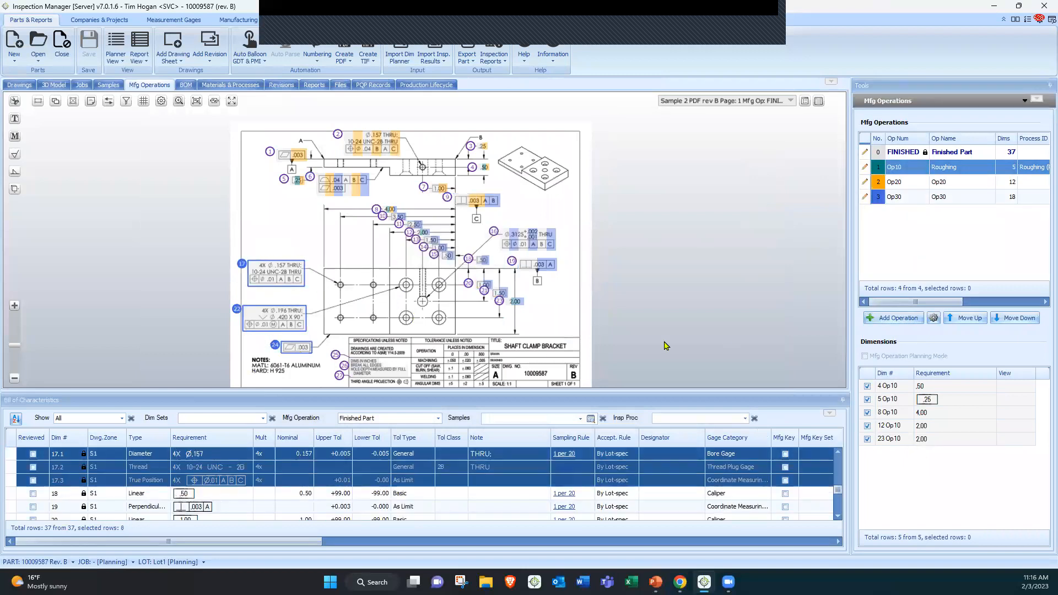
click(869, 317)
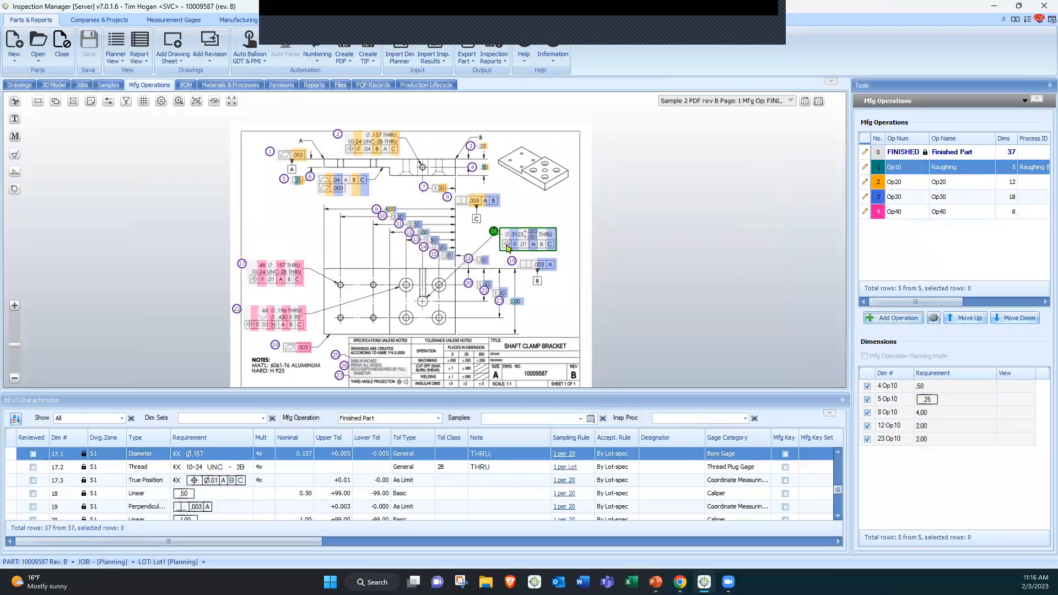
Name operation Op20 Drilling and assign it the process Drilling (MC001)
click(864, 181)
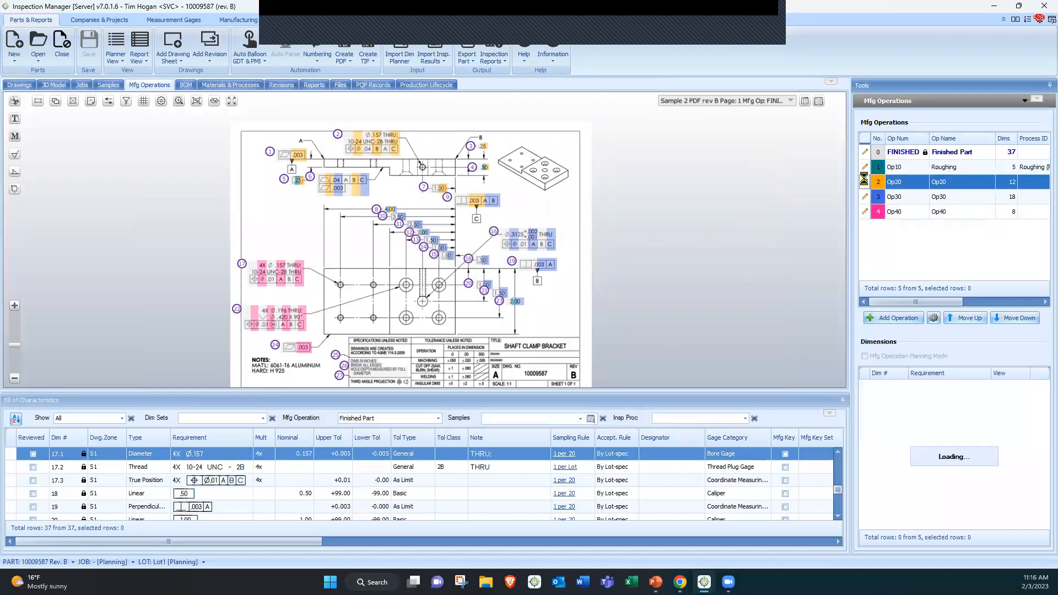
key(Tab)
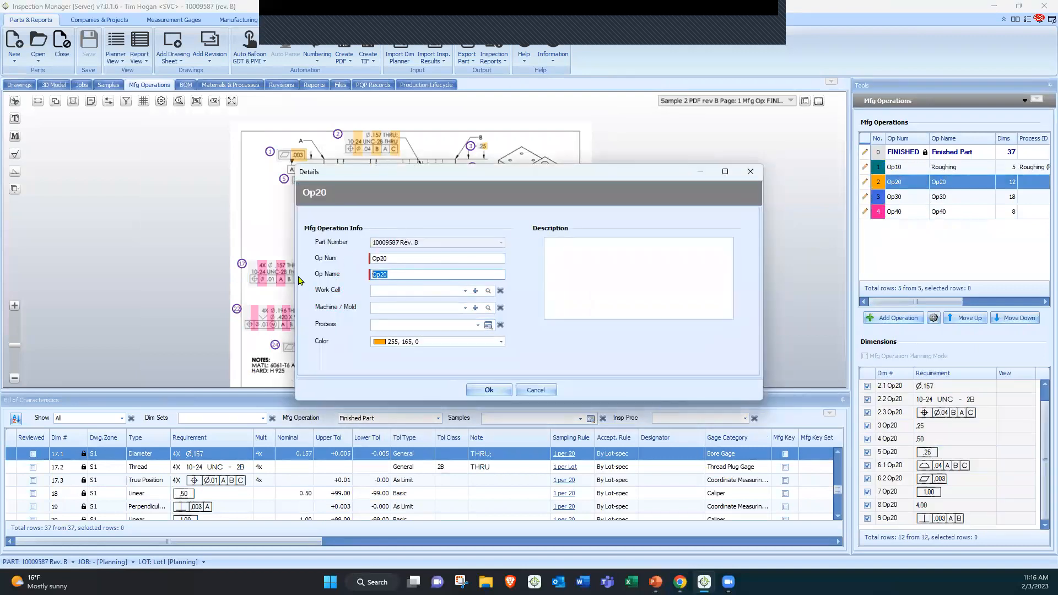
text(D)
click(431, 330)
click(420, 354)
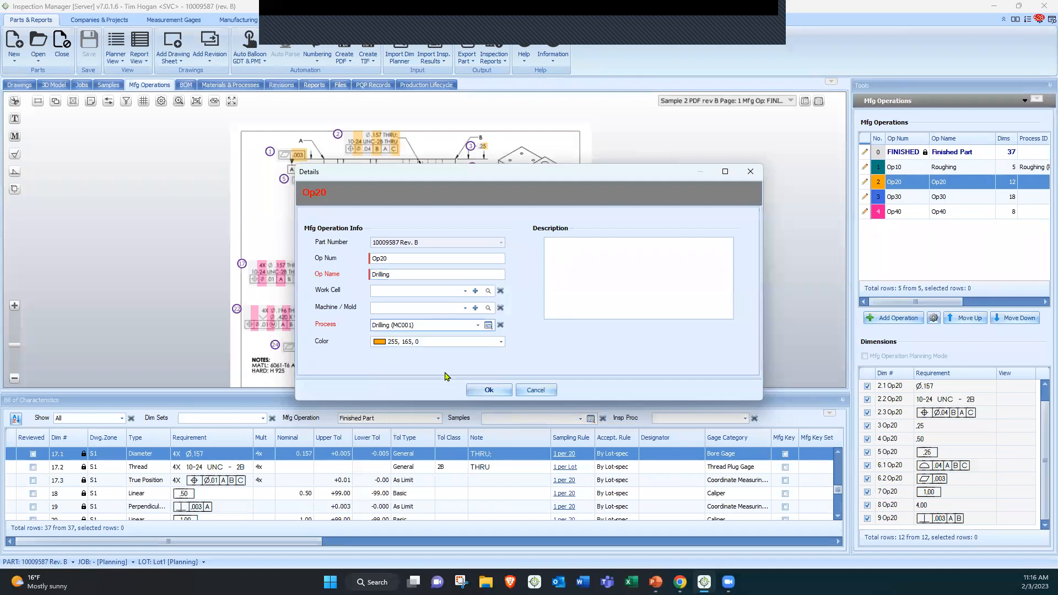
click(488, 390)
Name operation Op30 Milling and assign it the process Milling (MC0001)
click(864, 198)
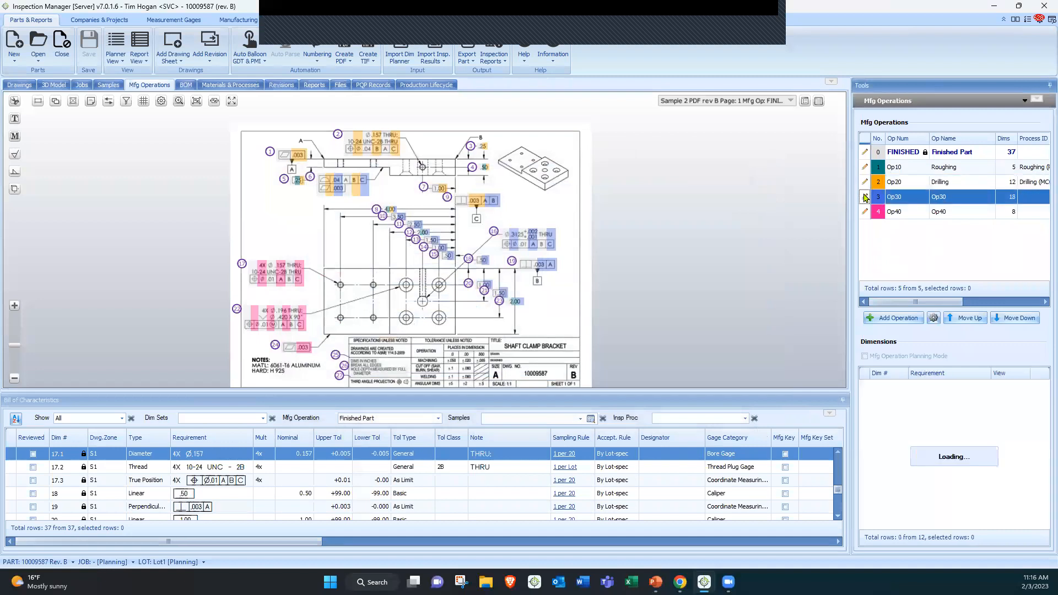
click(864, 197)
click(395, 273)
drag(350, 274, 348, 281)
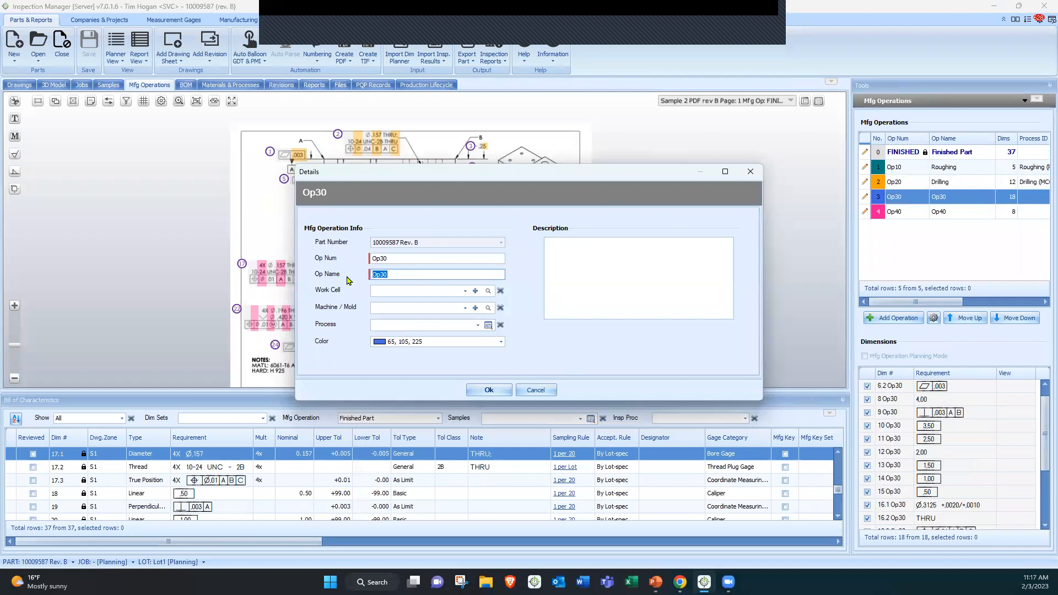
text(Mi)
click(408, 326)
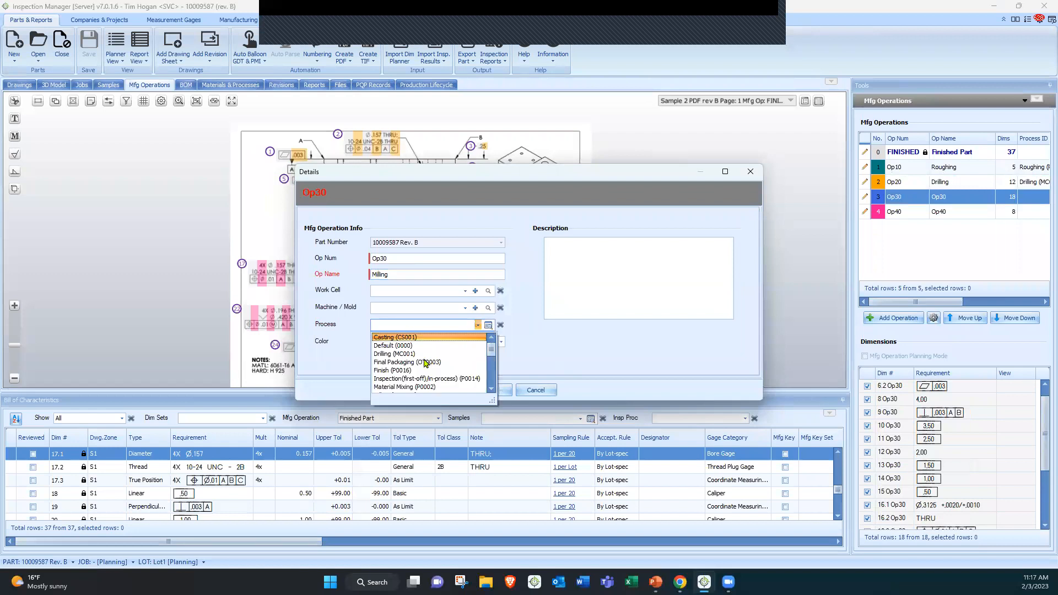
scroll(426, 363, down, 1)
click(402, 371)
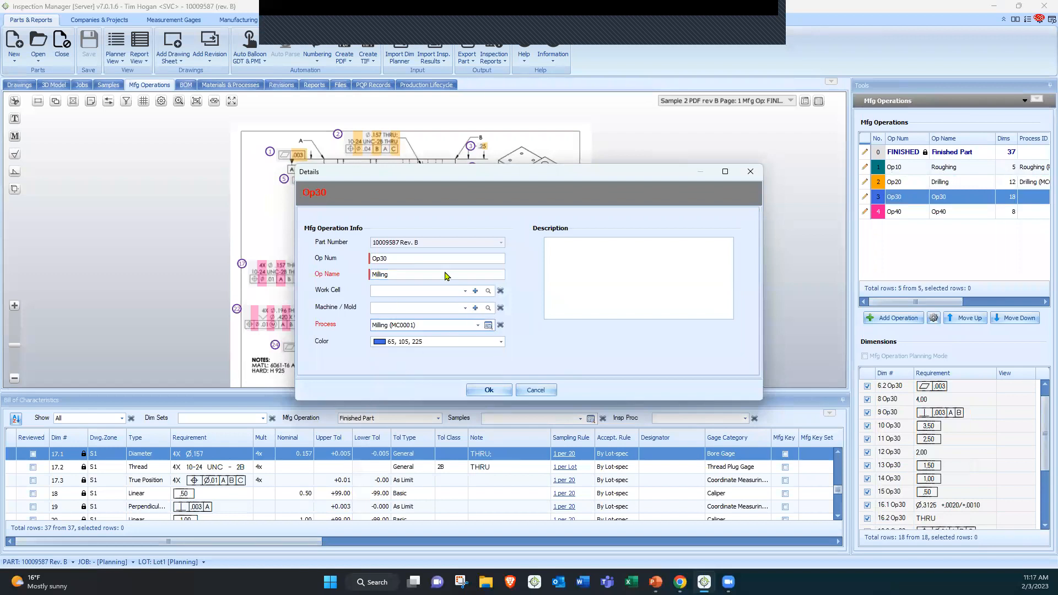
click(487, 389)
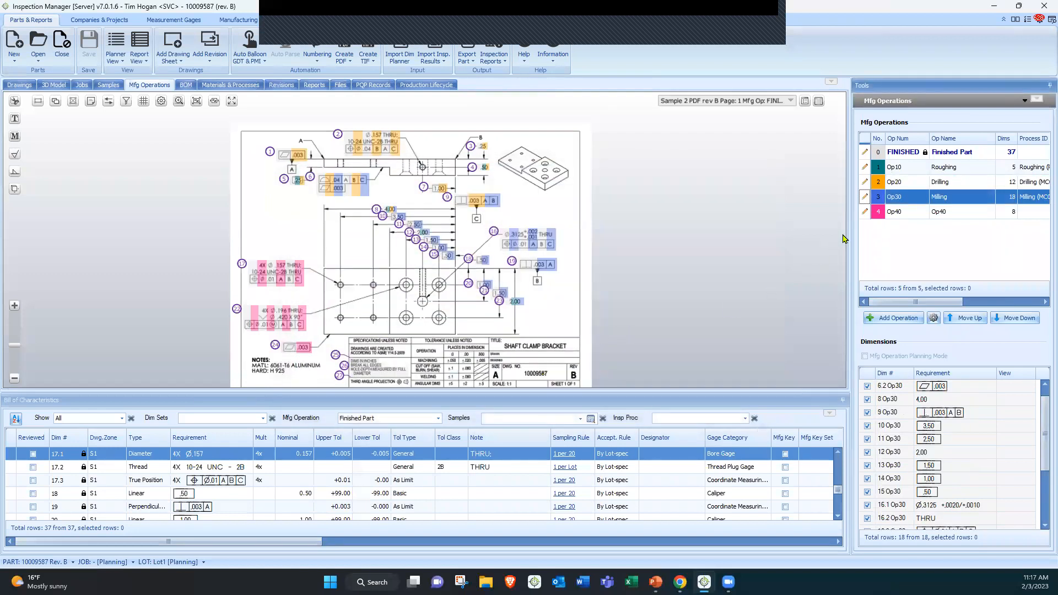
Name operation Op40 Finish Turn with process Turning (MC003) and work cell Turning Group (001)
click(865, 212)
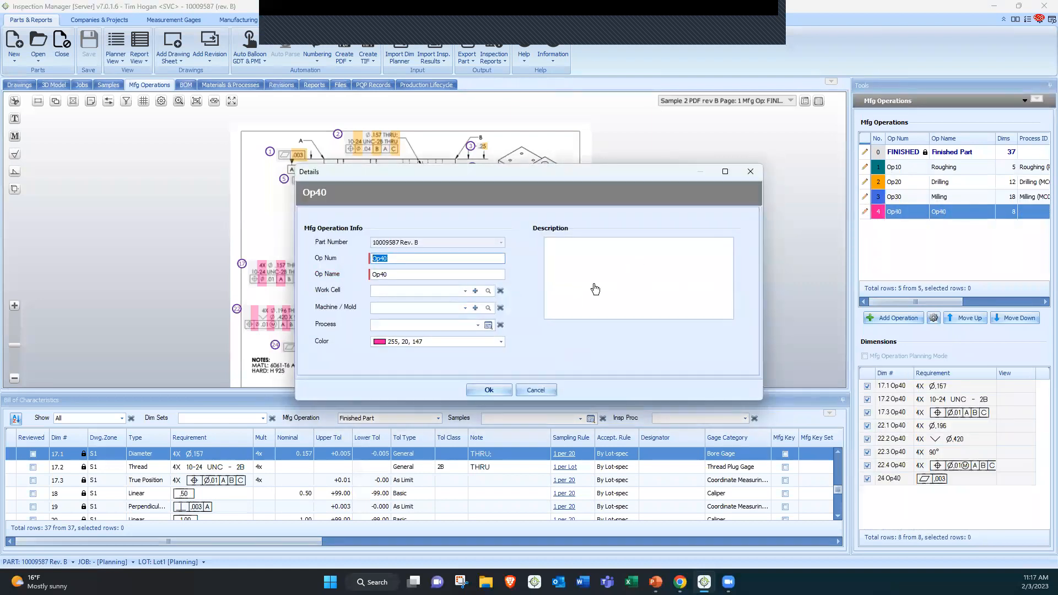
key(Tab)
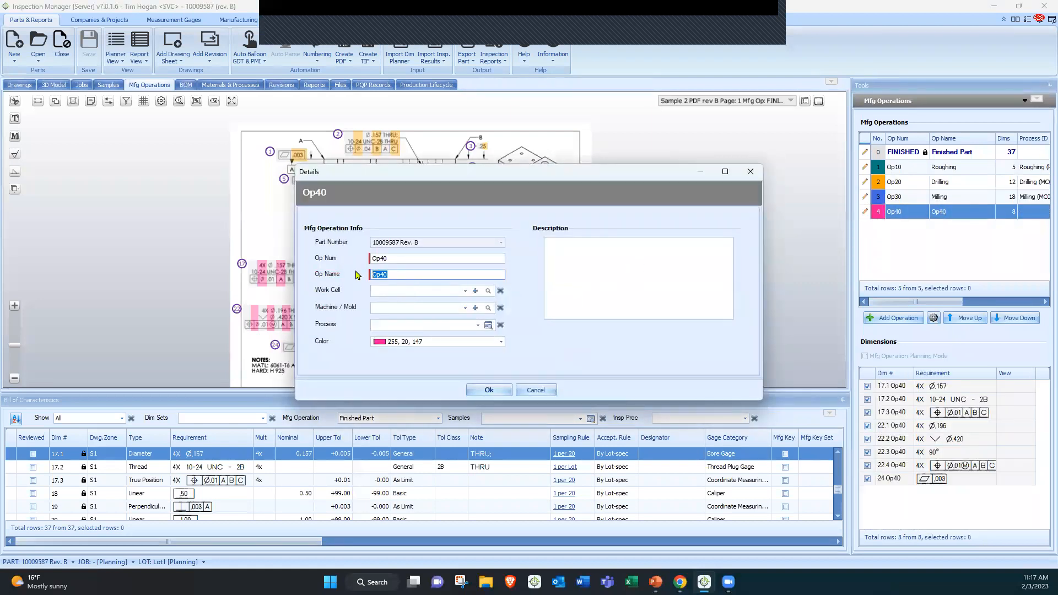
text(Finish Turn)
click(417, 325)
click(400, 387)
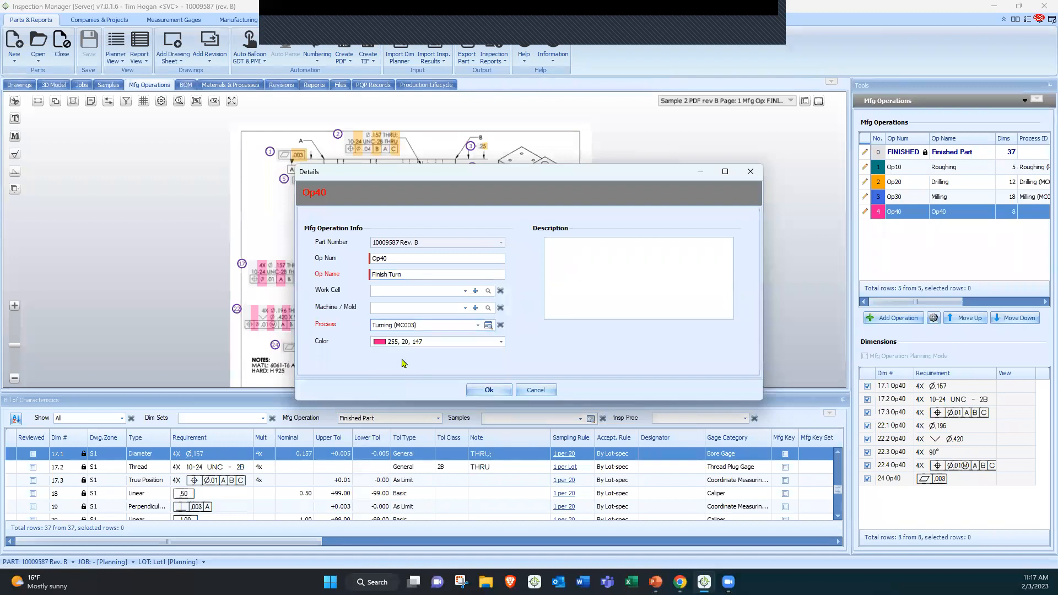
click(413, 291)
click(389, 311)
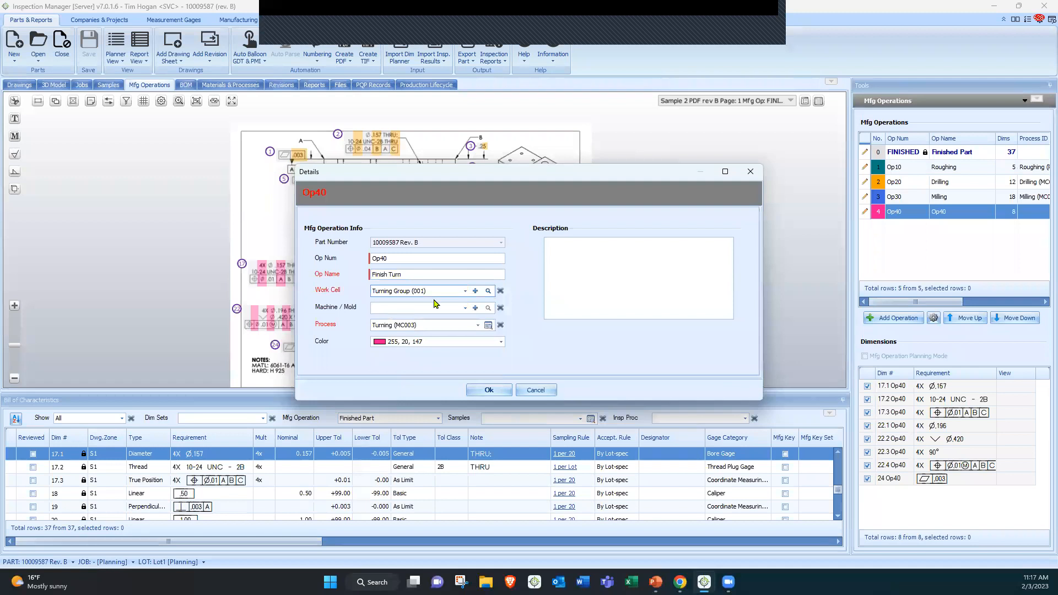
click(489, 390)
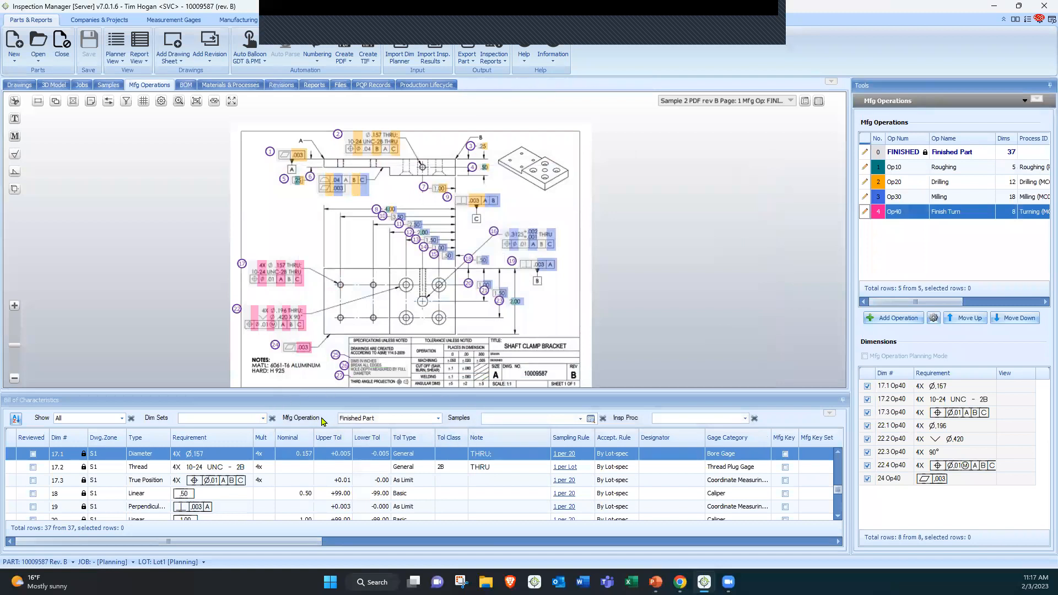
Filter the characteristics list to the Roughing operation and select all of its dimensions
click(385, 422)
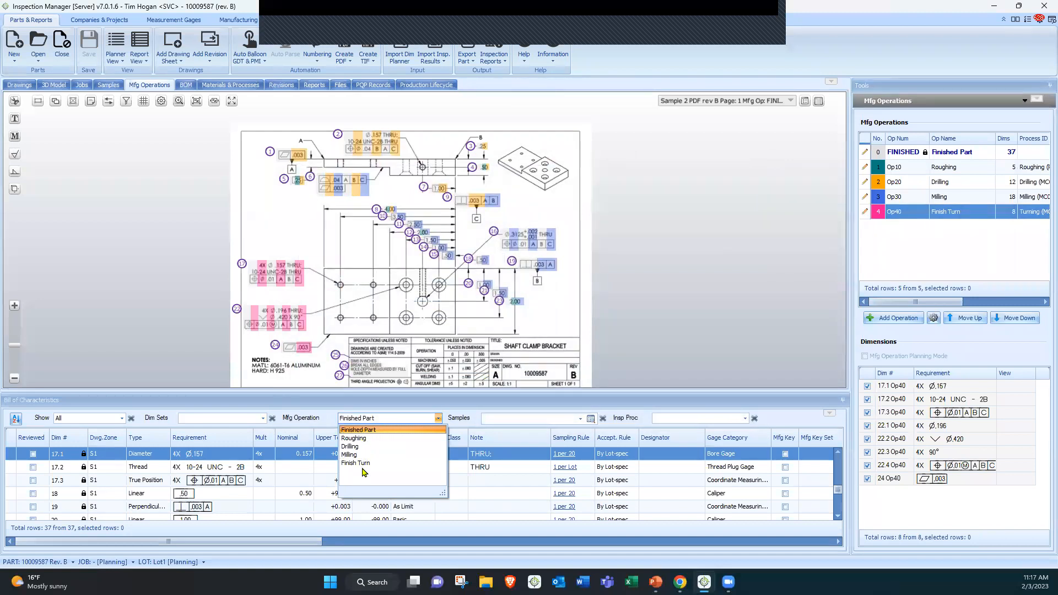
click(361, 439)
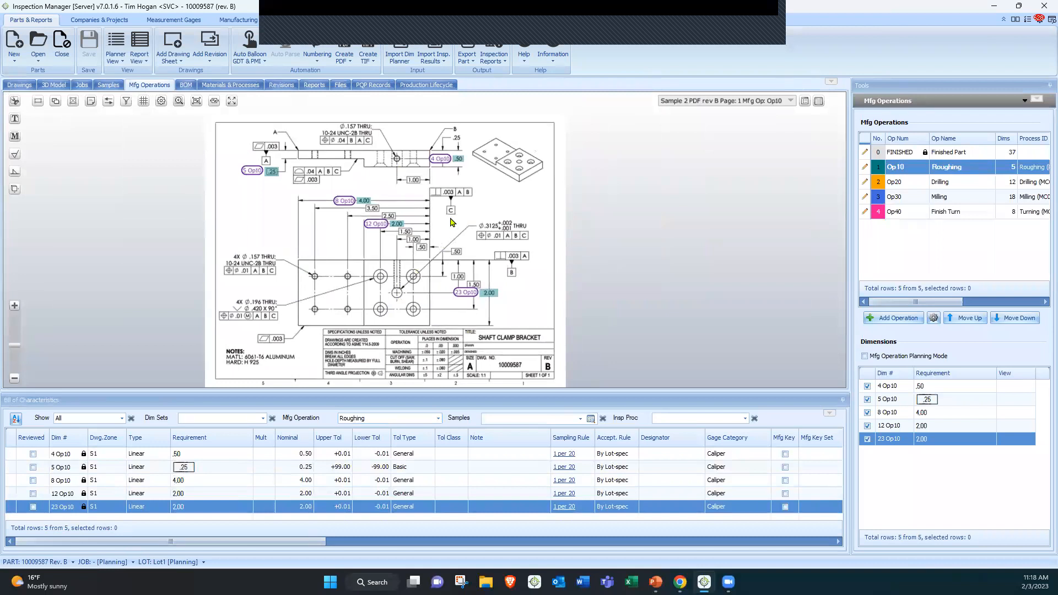
scroll(458, 205, up, 1)
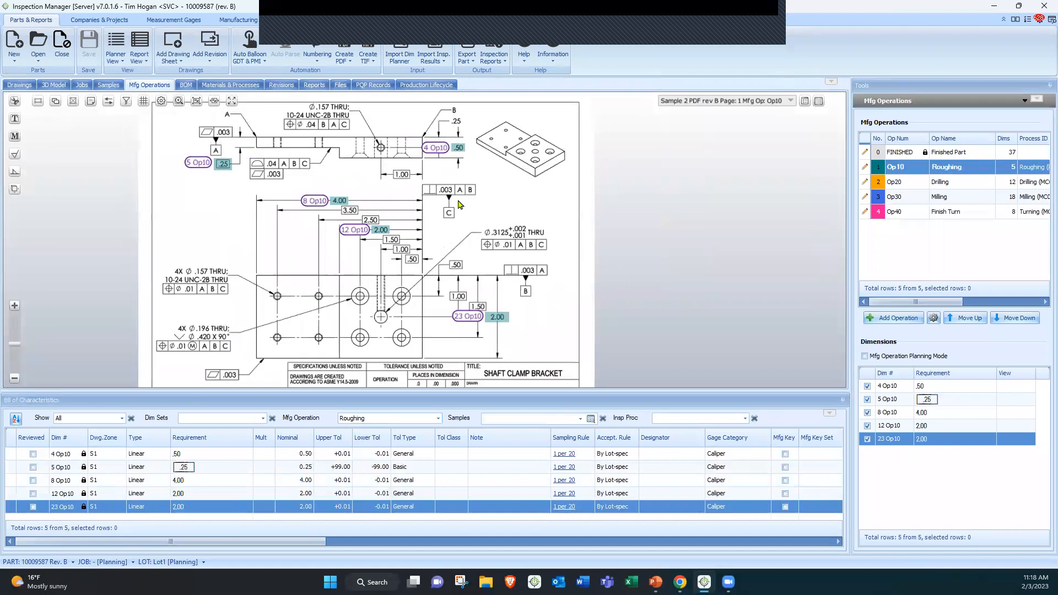
shift+click(250, 454)
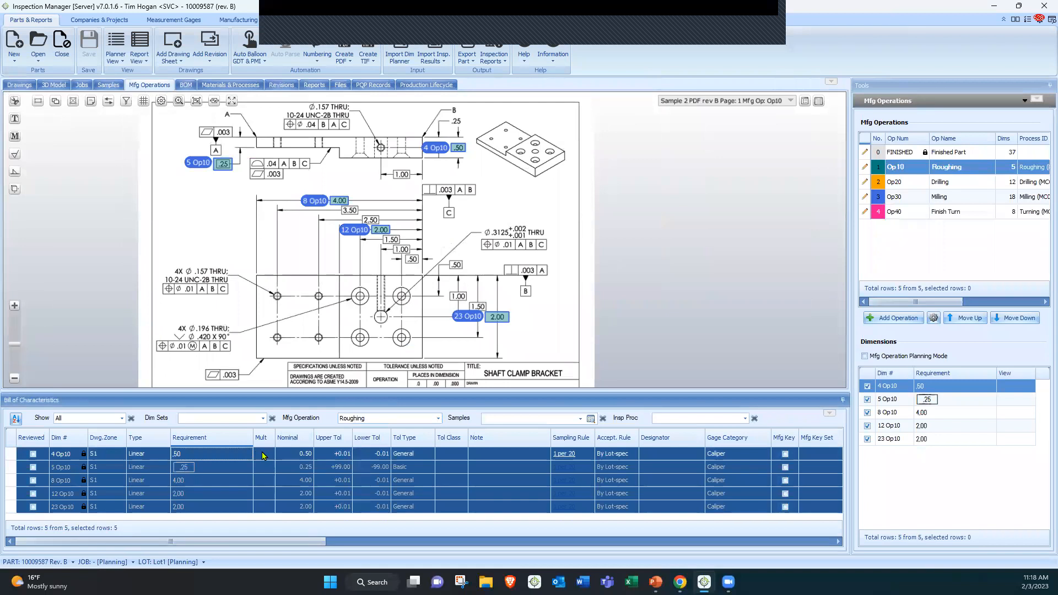
Open Bulk Update for the selected Roughing dimensions and set the nominal value to add 0.02
right_click(262, 455)
click(293, 334)
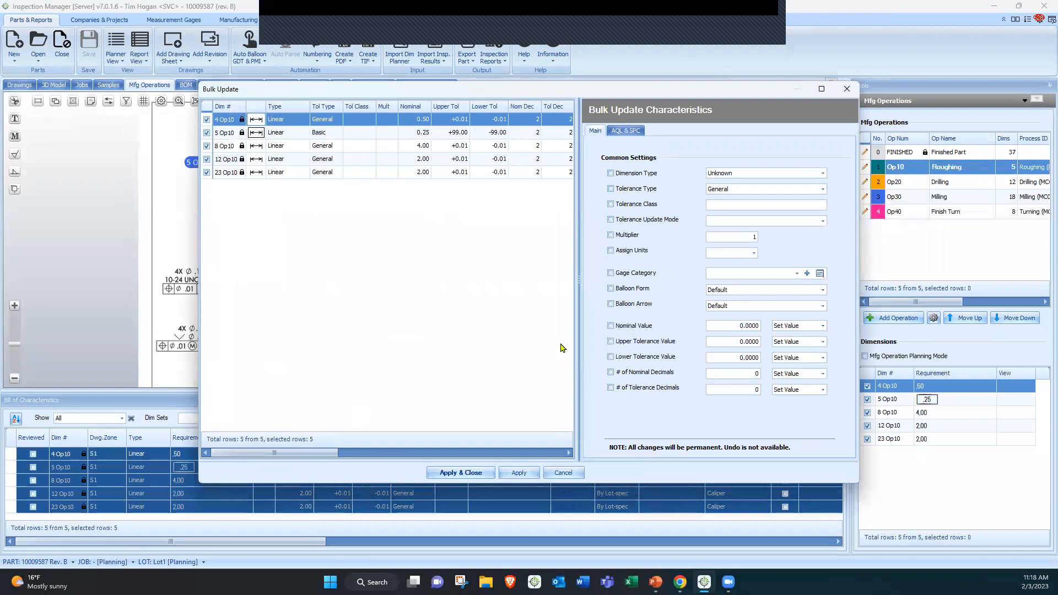
click(642, 327)
click(749, 324)
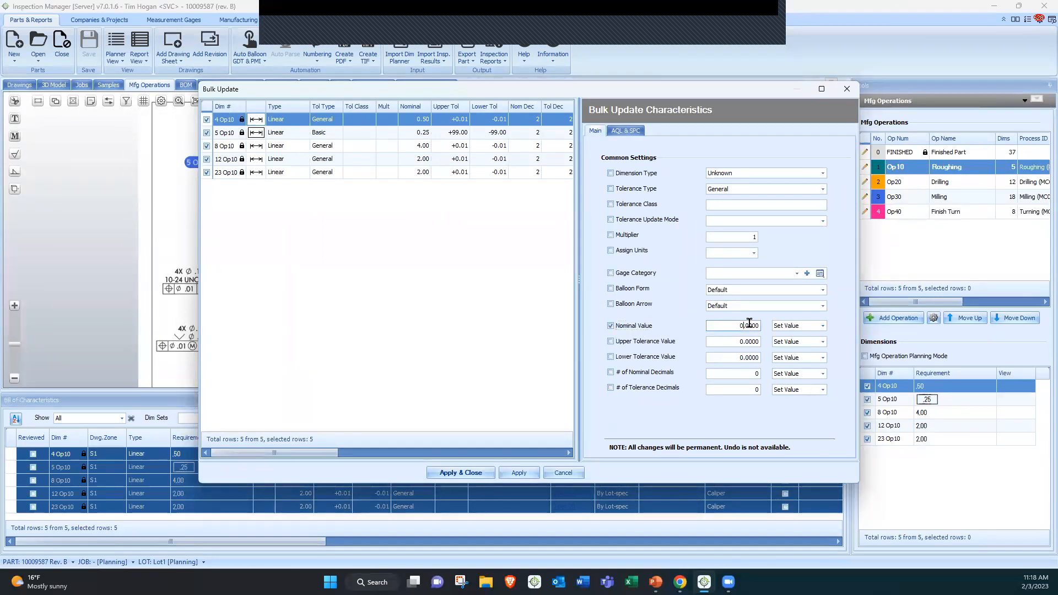
click(791, 325)
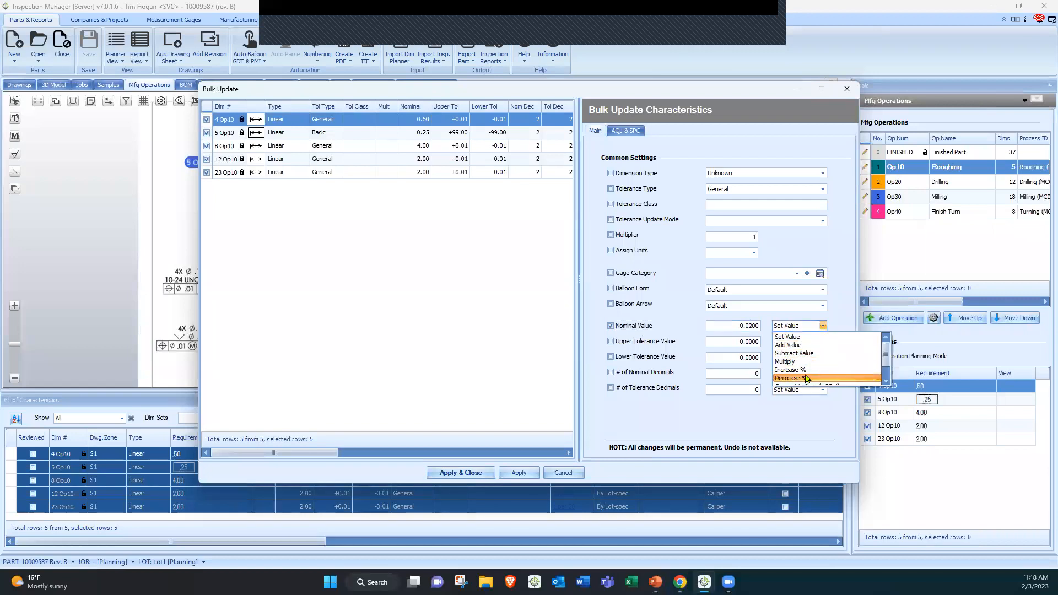
click(797, 345)
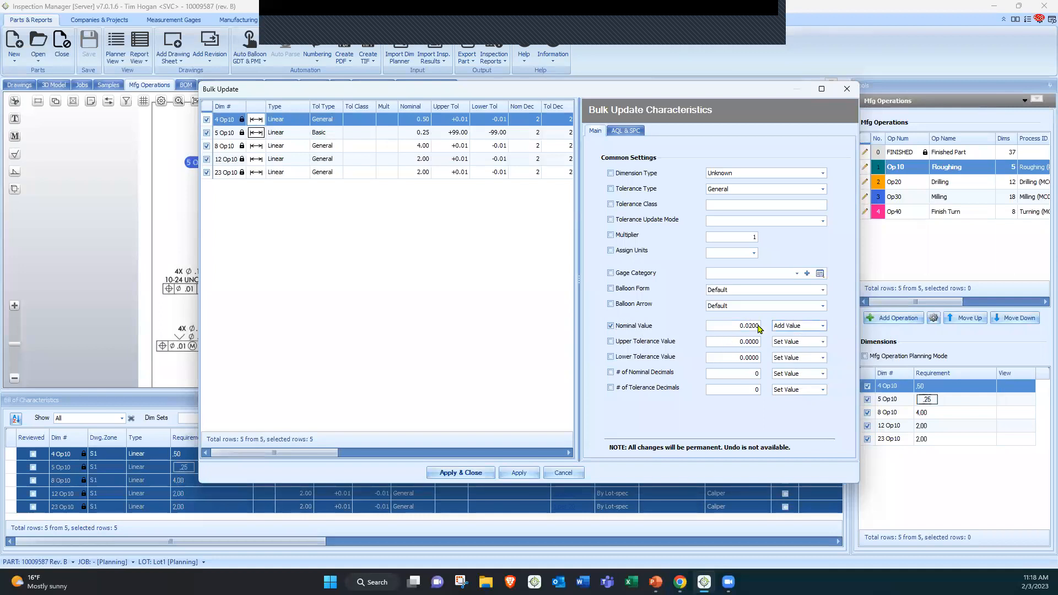
Set the upper tolerance to 0.05 and the lower tolerance to -0.04 for the bulk update
click(739, 341)
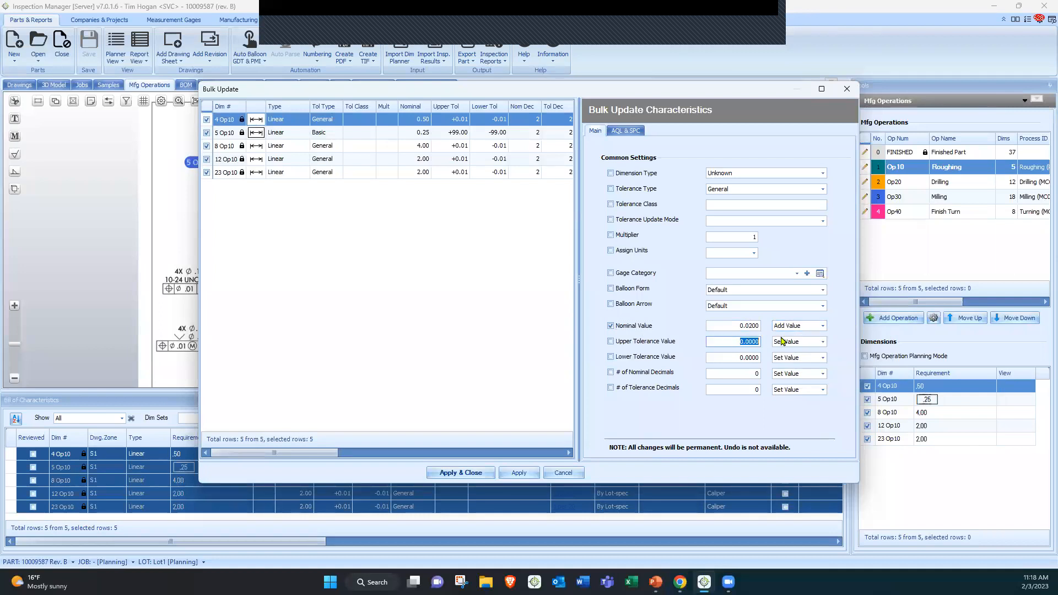
text(.0)
key(Tab)
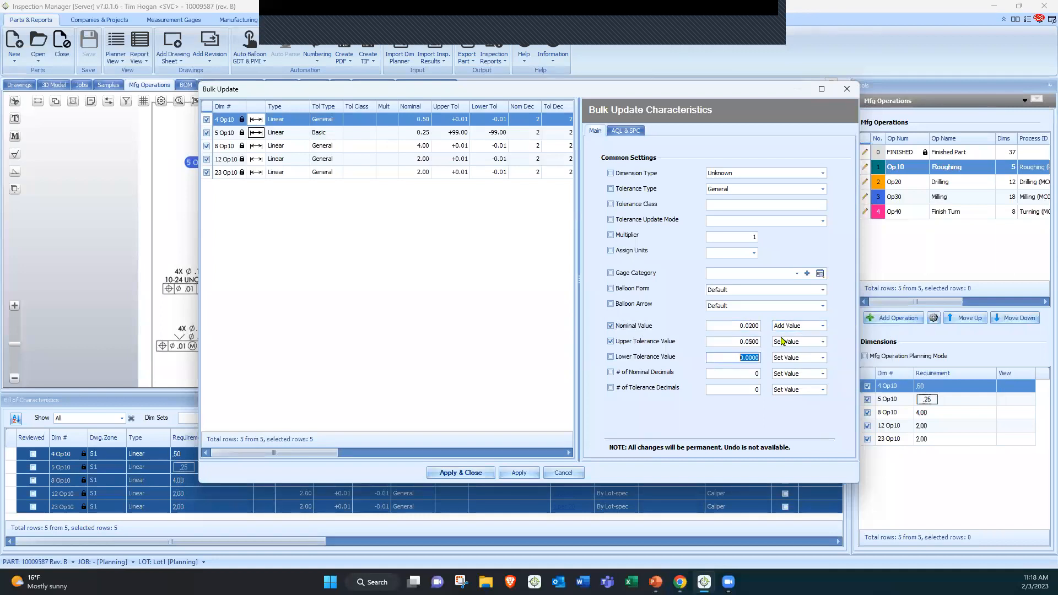
text(-.04)
key(Tab)
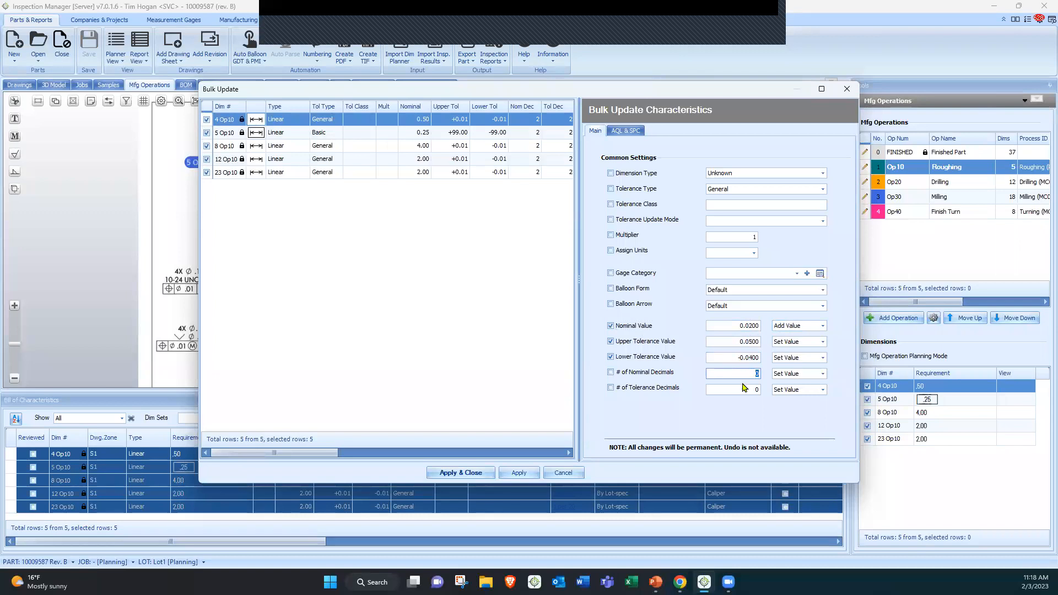
Set the gage category for the bulk update to CT Contour Tracer
click(639, 274)
click(734, 274)
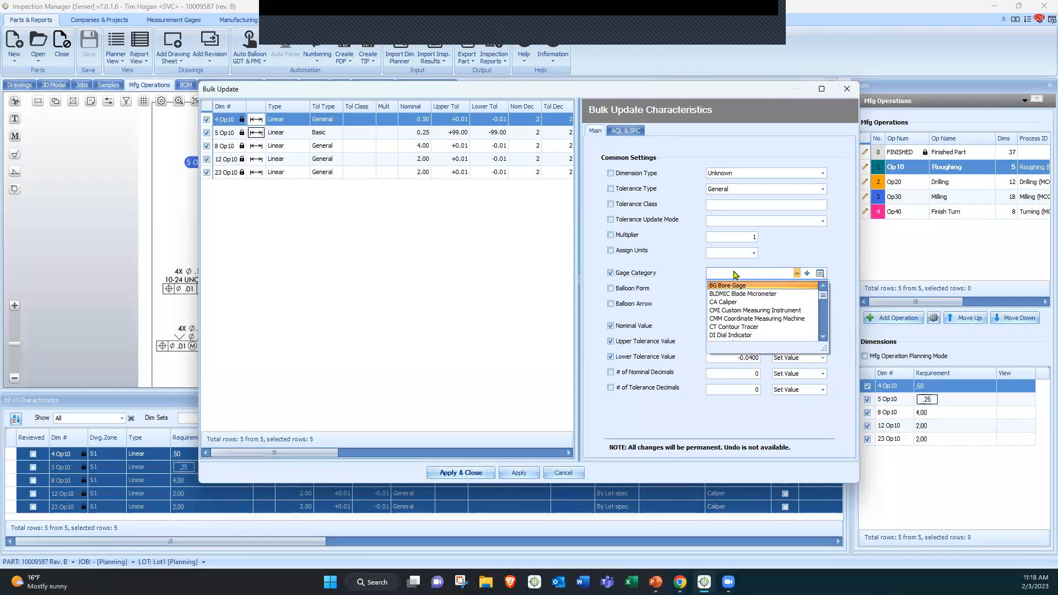
click(742, 327)
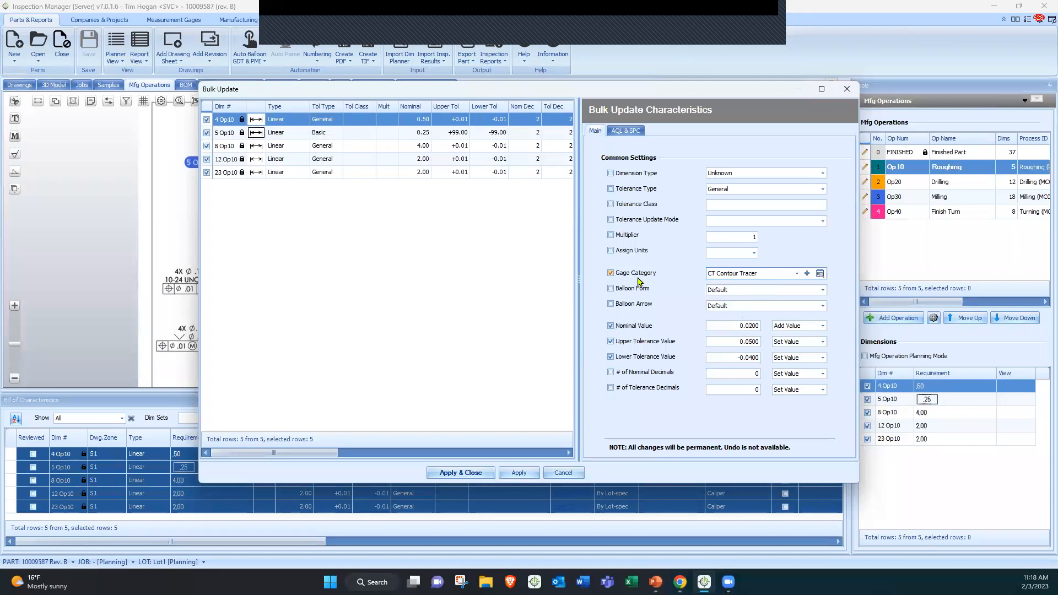
Set the sampling mode to % from Lot Size with a value of 100 and apply the bulk update
click(628, 133)
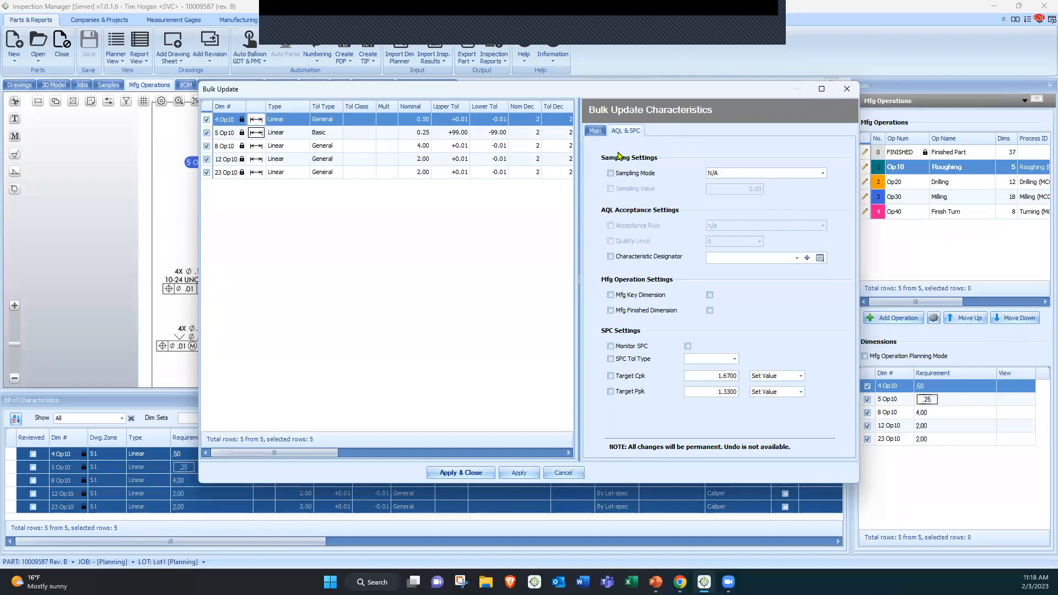
click(628, 173)
click(731, 173)
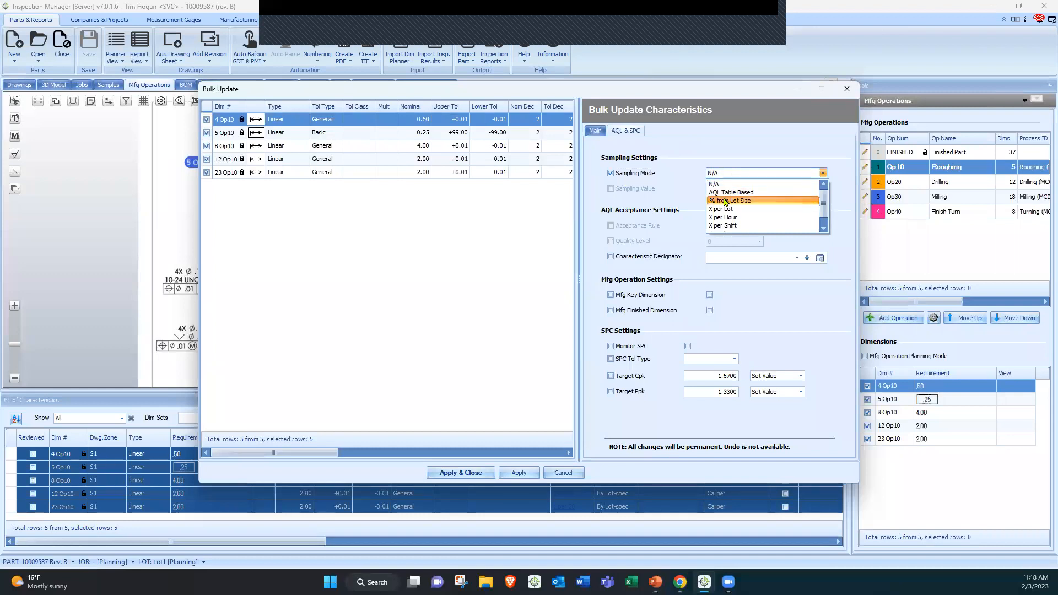
click(729, 201)
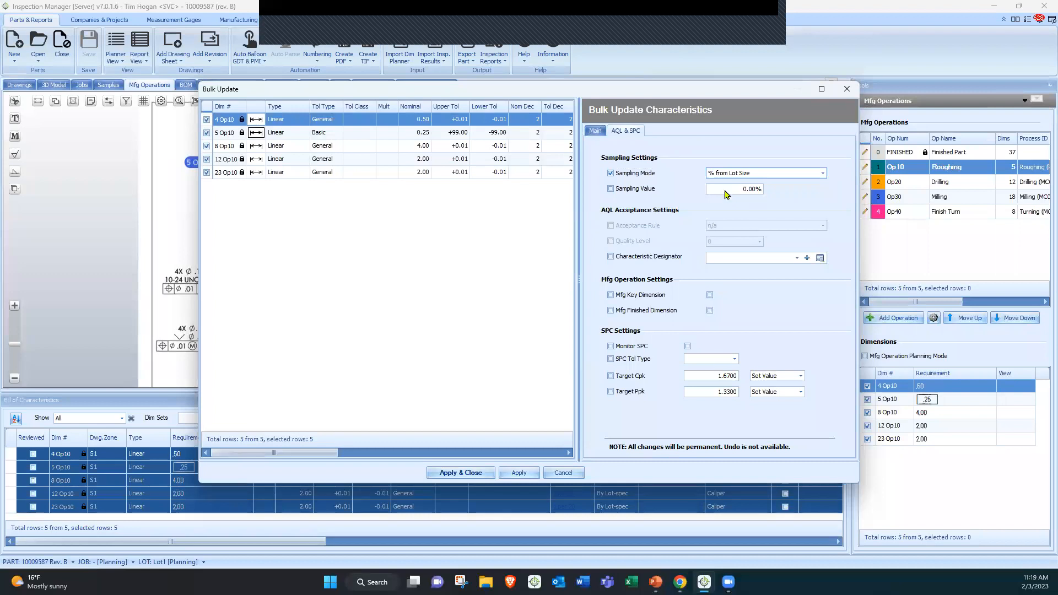
click(762, 189)
text(100)
click(472, 473)
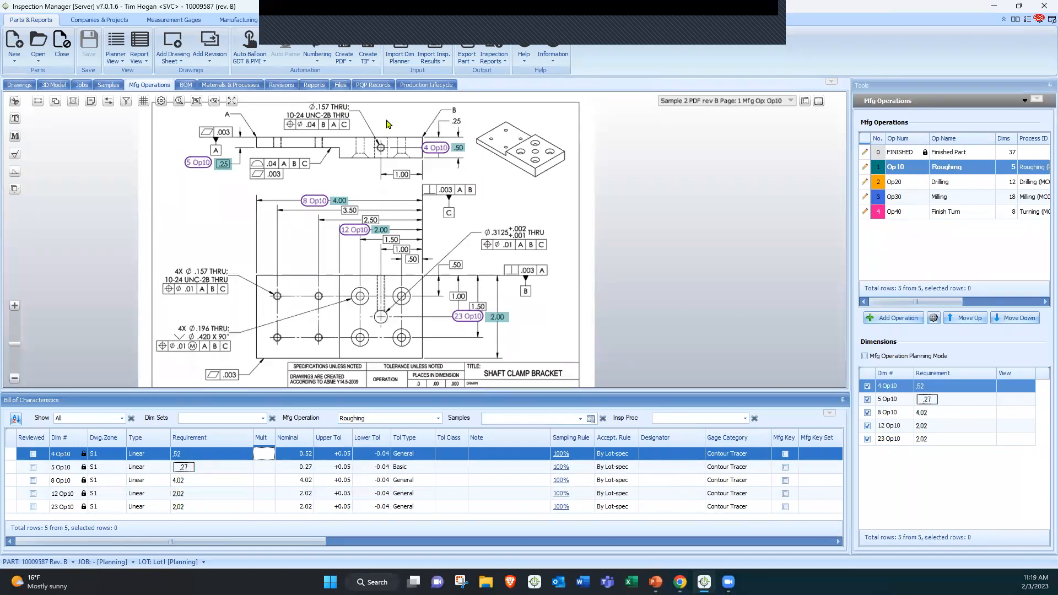
Create a new job for the part in PQP Records with a quantity of 75
click(370, 85)
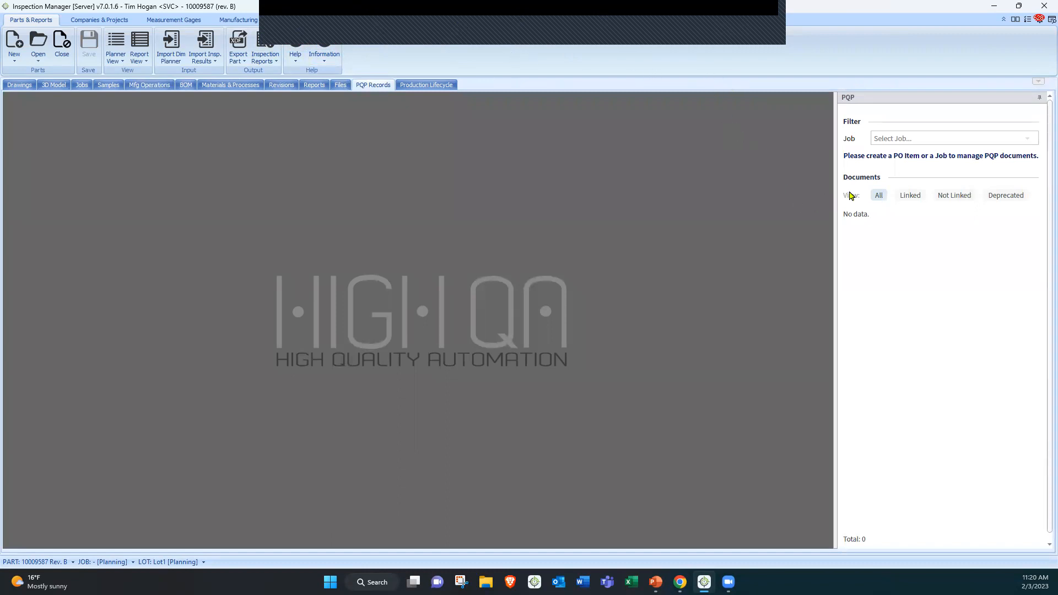
click(898, 145)
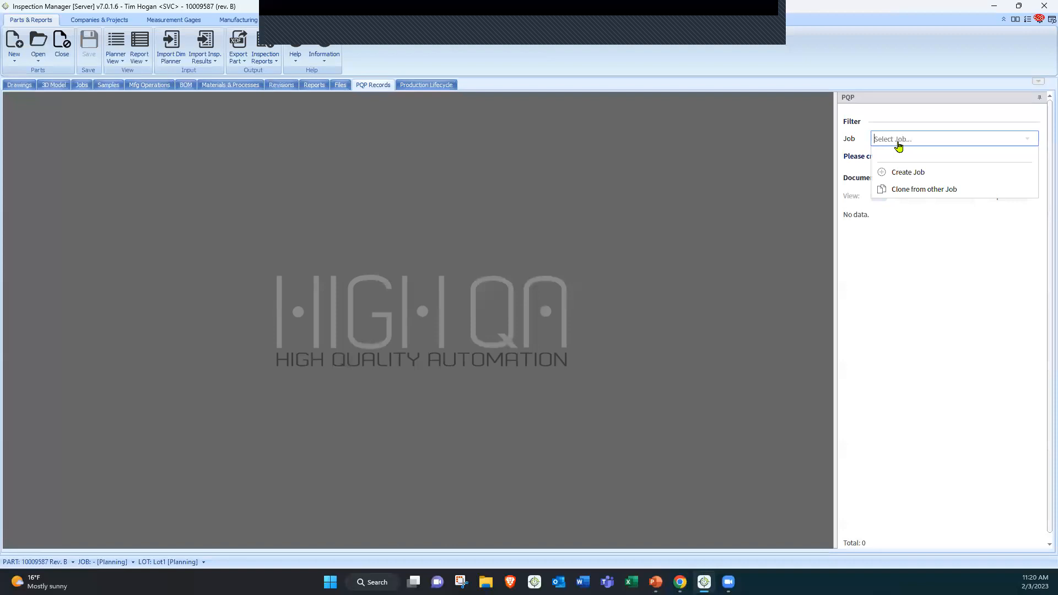
click(898, 170)
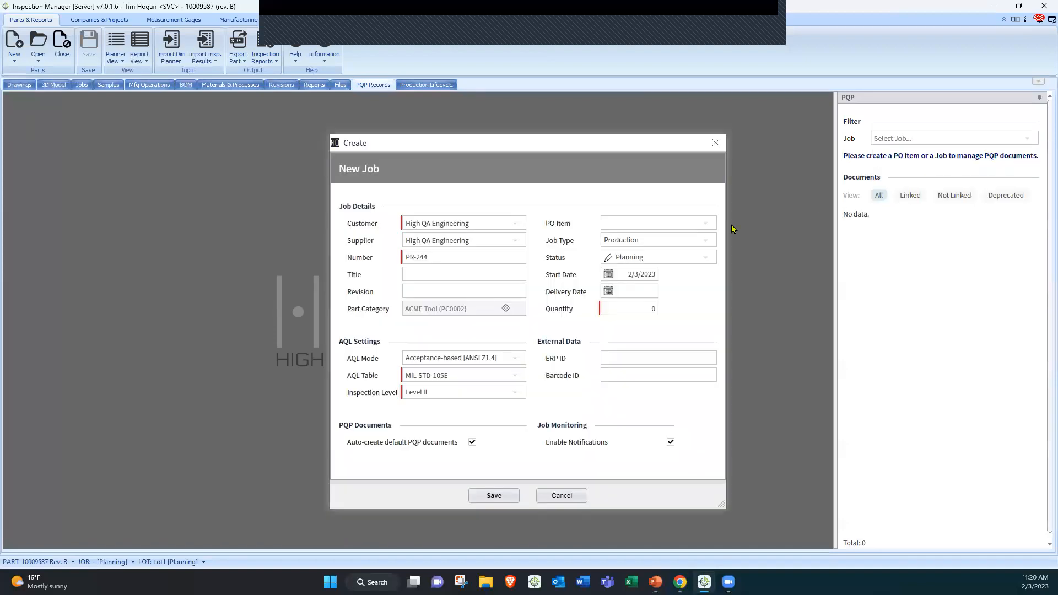
click(641, 308)
text(75)
click(493, 504)
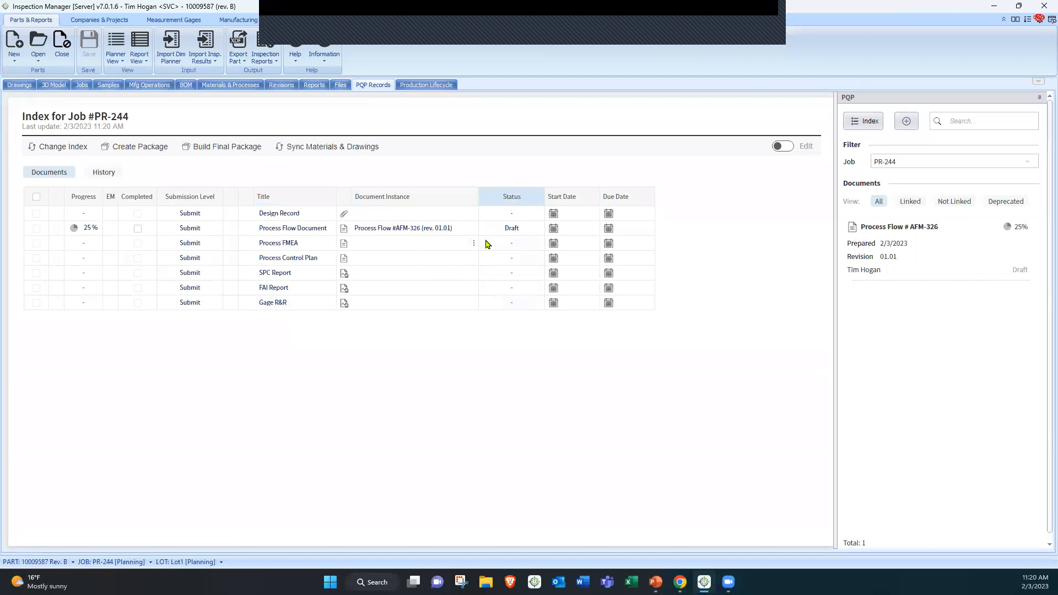
Open the Process Flow document and add the Order Material, Receive Material, Ship Parts and Inspection(first-off)/in-process processes
click(394, 232)
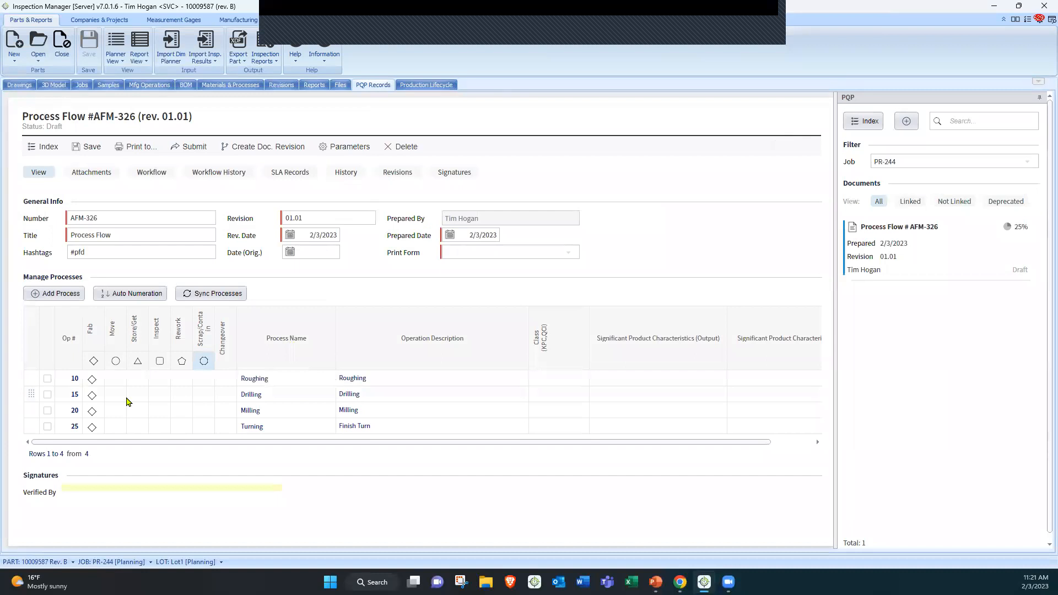
key(ctrl)
click(61, 302)
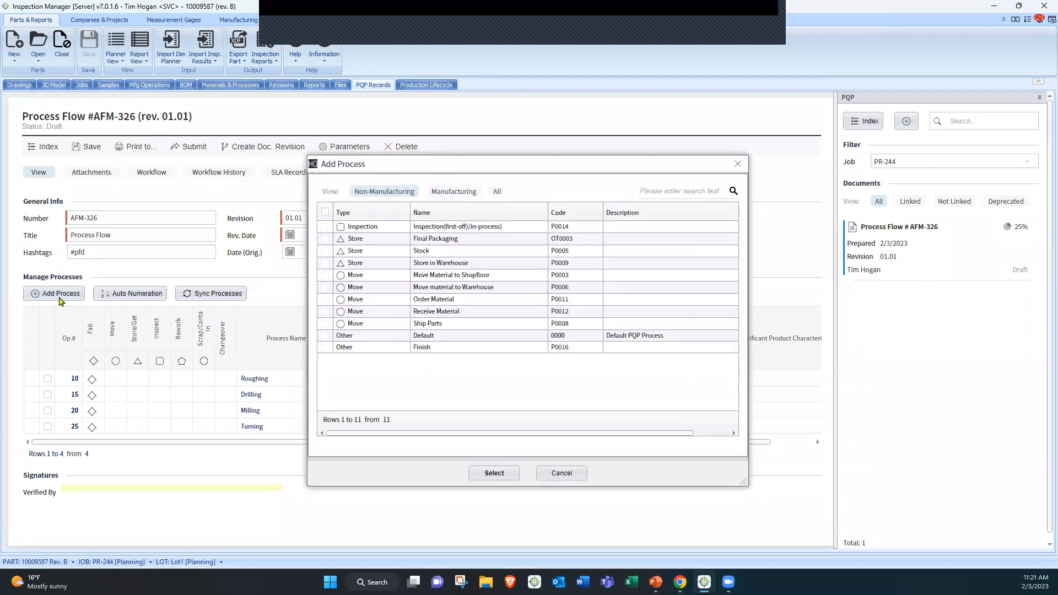
click(326, 299)
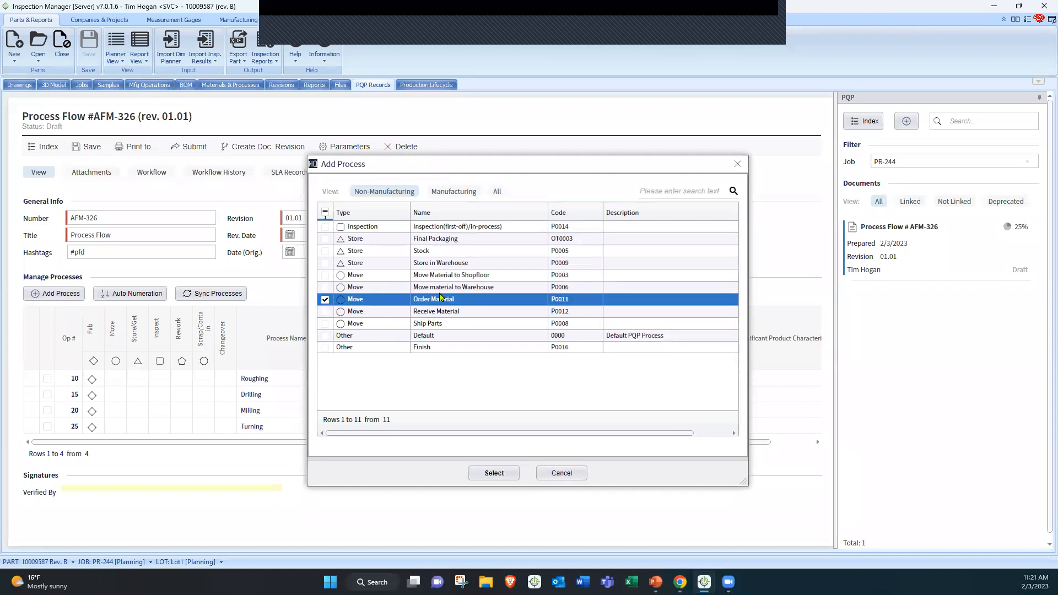
click(324, 312)
click(325, 324)
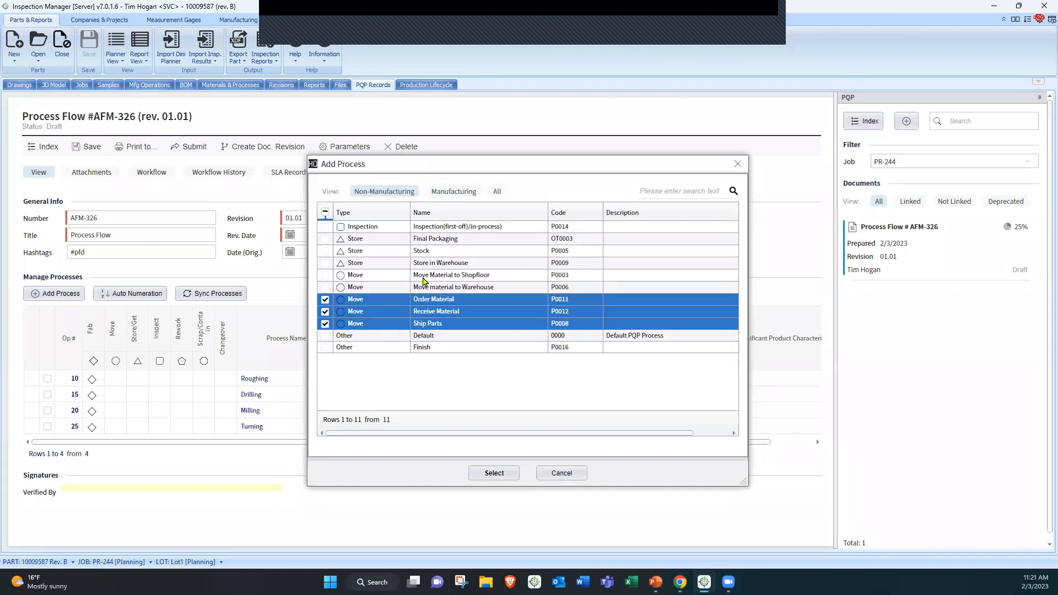
click(325, 227)
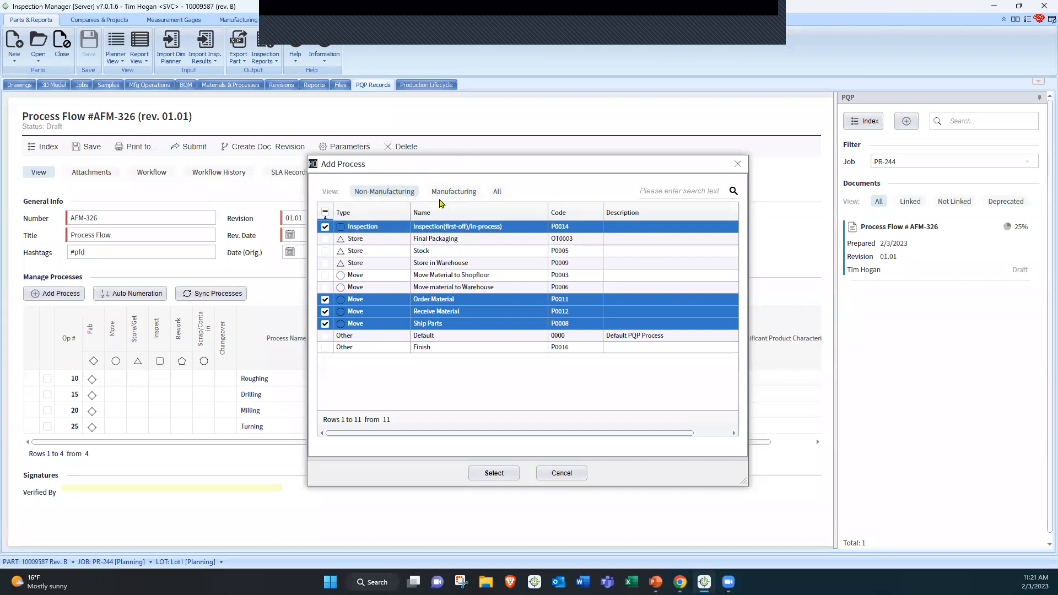
click(491, 474)
Reorder the processes so Inspection follows Turning and Ship Parts comes last
scroll(261, 441, down, 1)
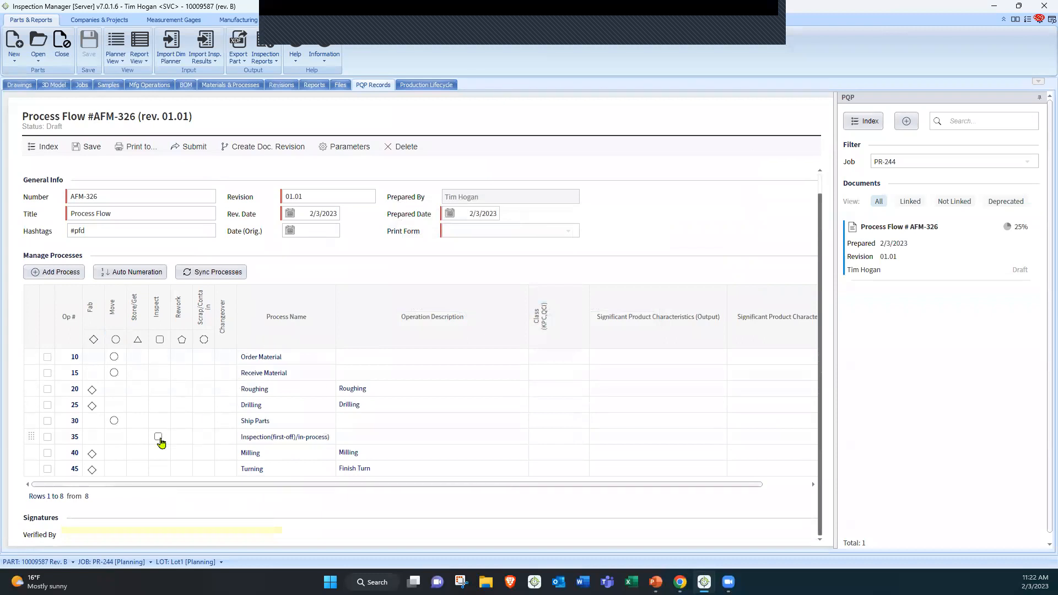
drag(27, 421, 199, 485)
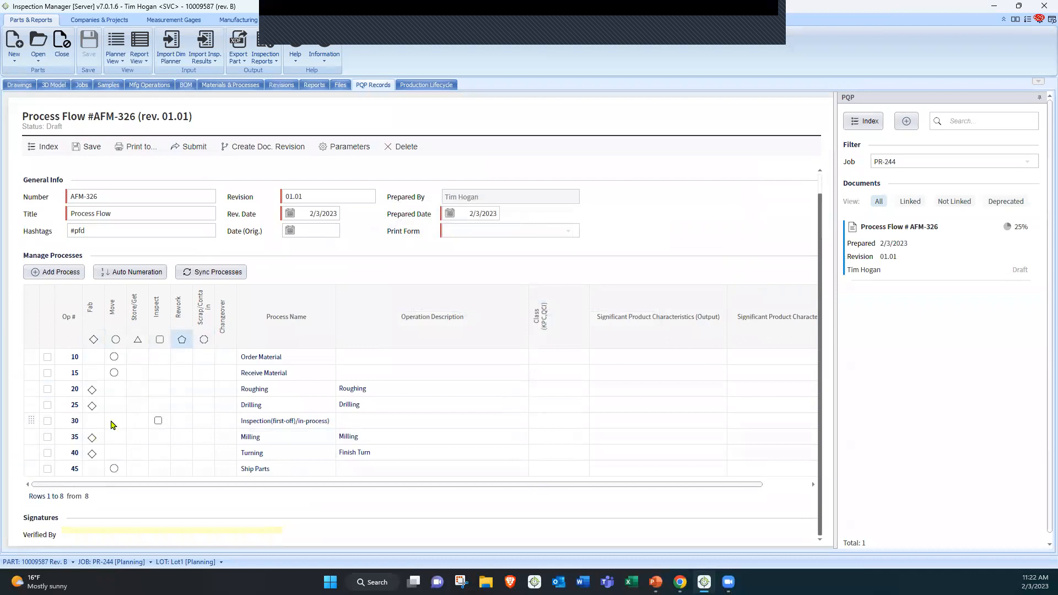
drag(31, 421, 26, 470)
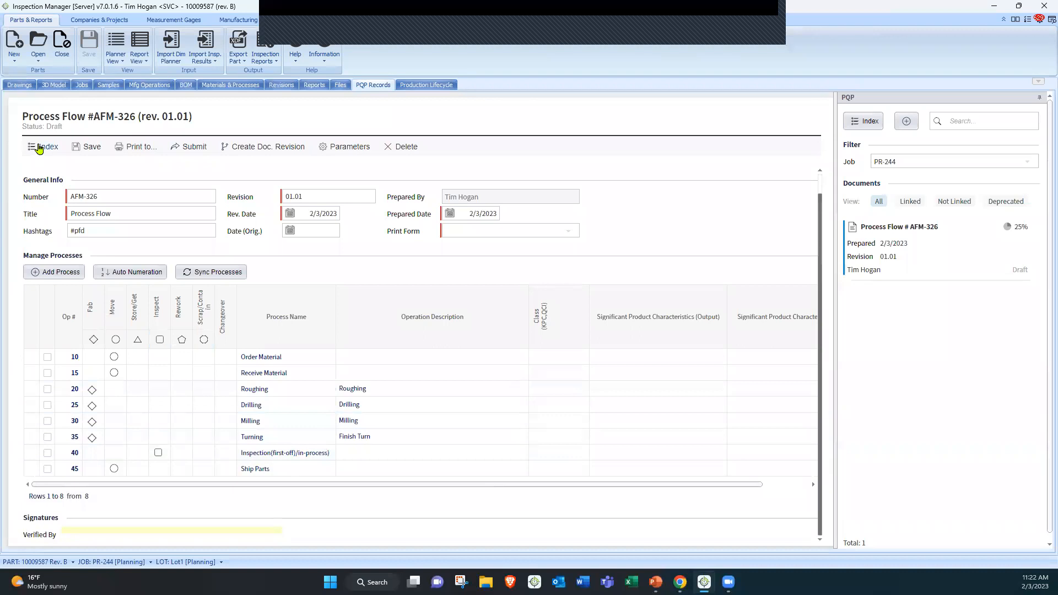
Return to the drawing and set balloon 16's sampling rule to X per Hour with a value of 2
click(41, 147)
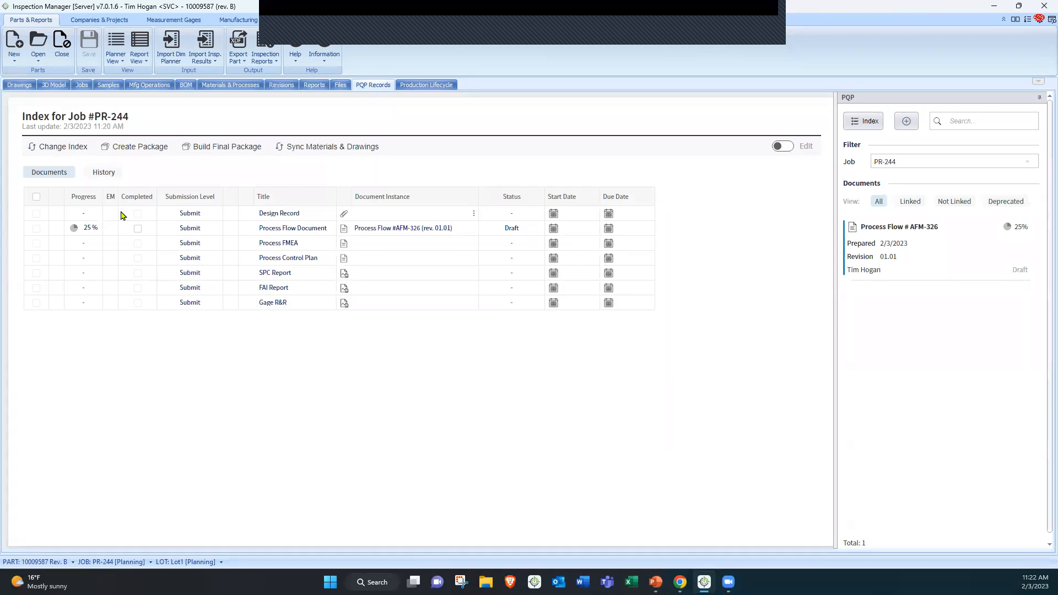
click(20, 85)
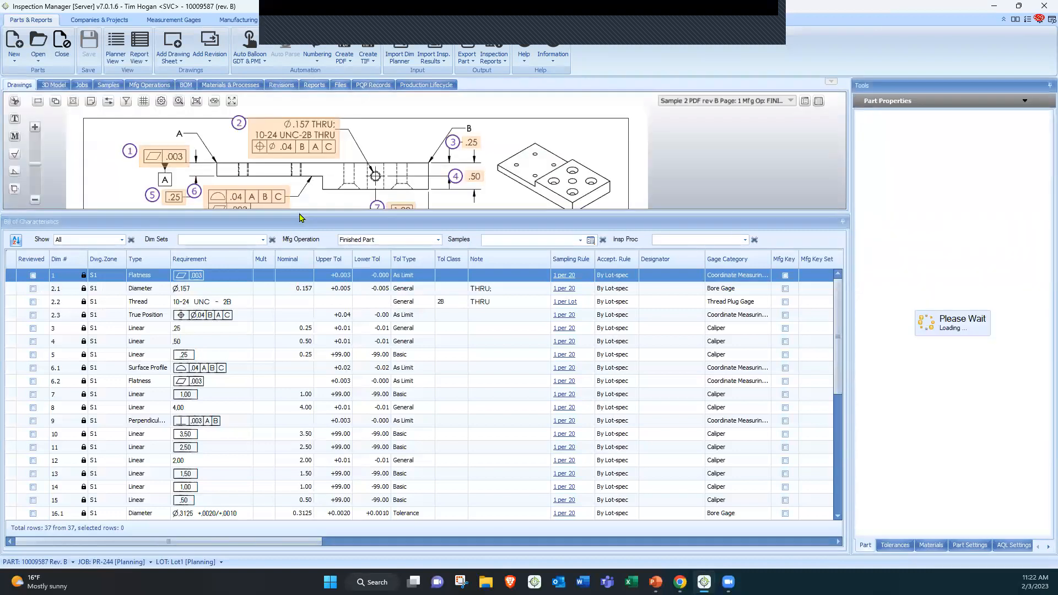
drag(297, 215, 296, 370)
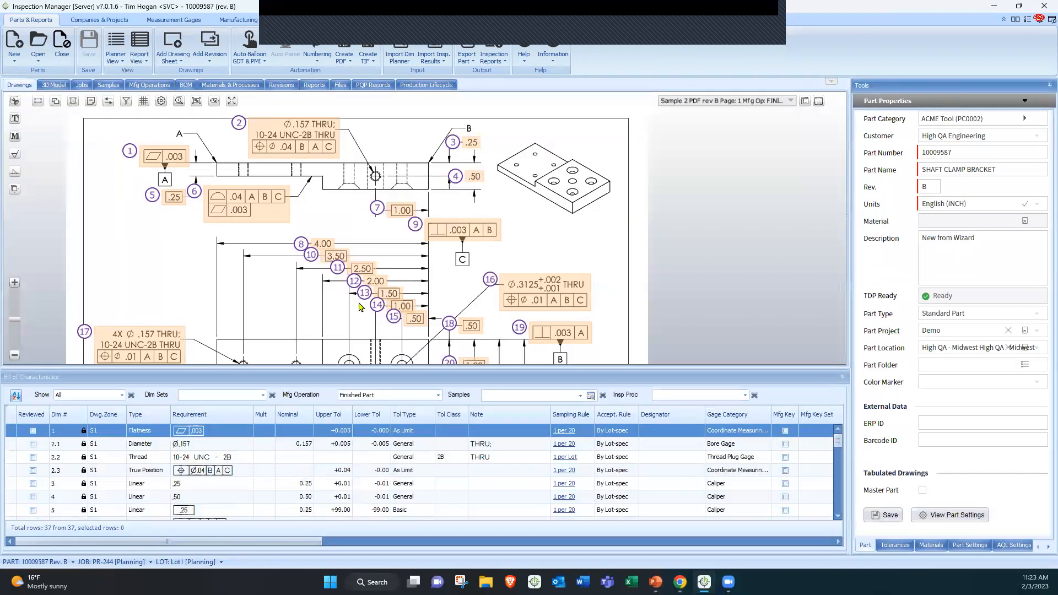
drag(435, 266, 306, 131)
drag(156, 195, 175, 265)
click(378, 213)
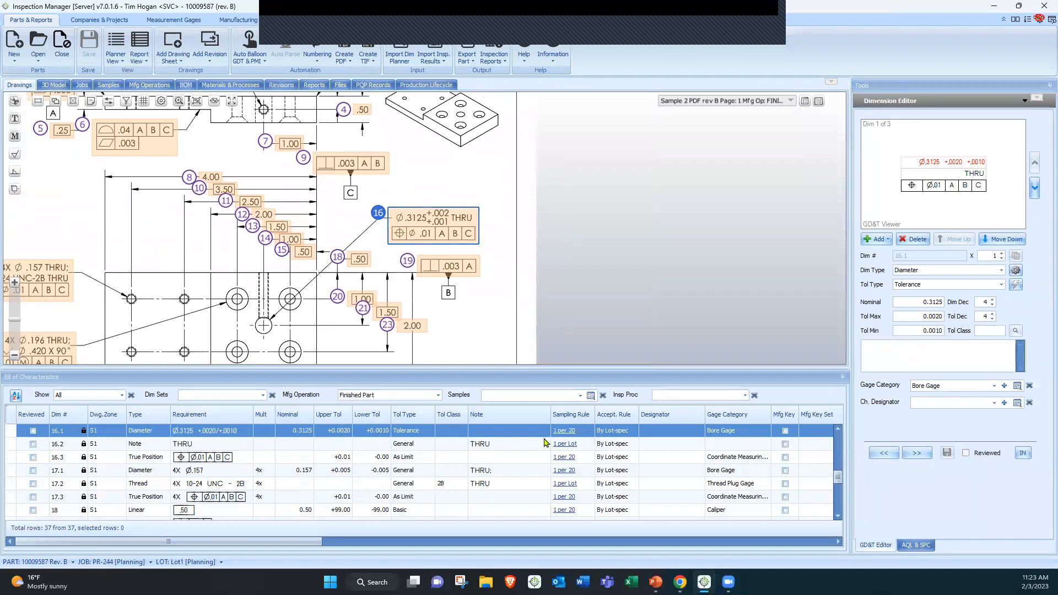
click(564, 431)
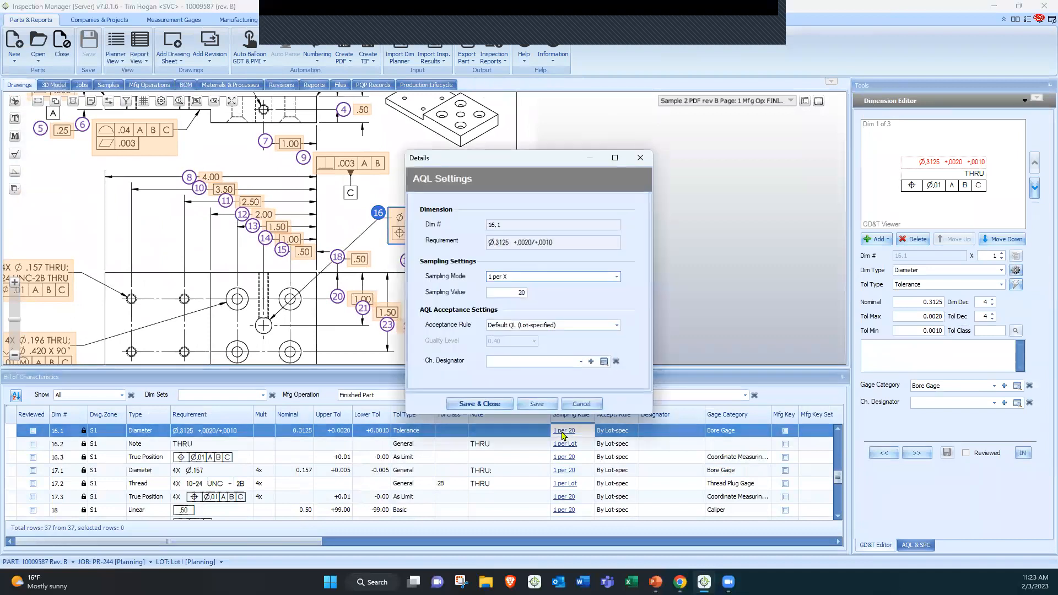
click(530, 277)
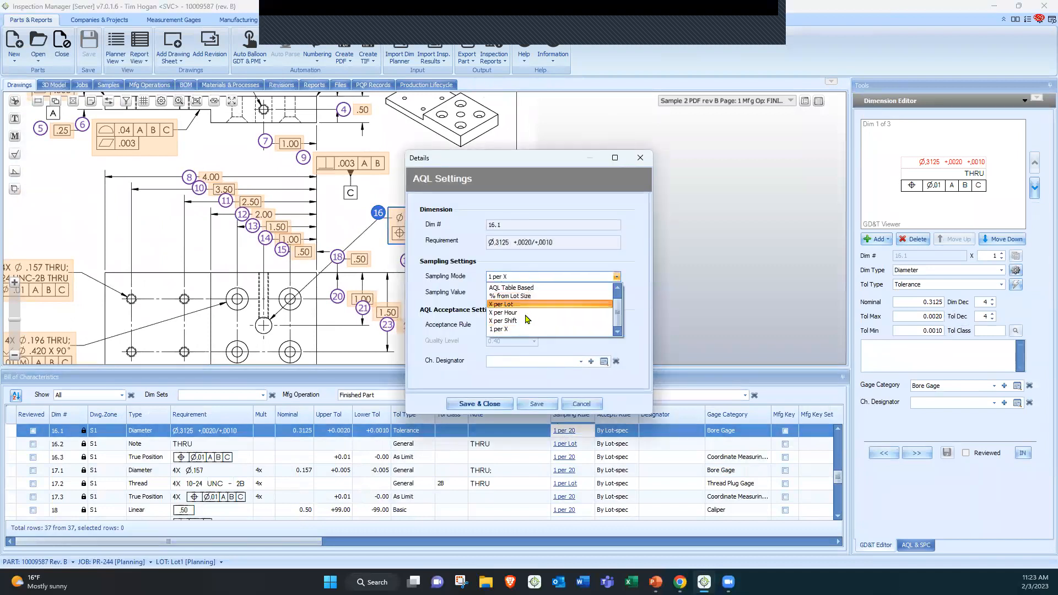
click(524, 319)
click(521, 291)
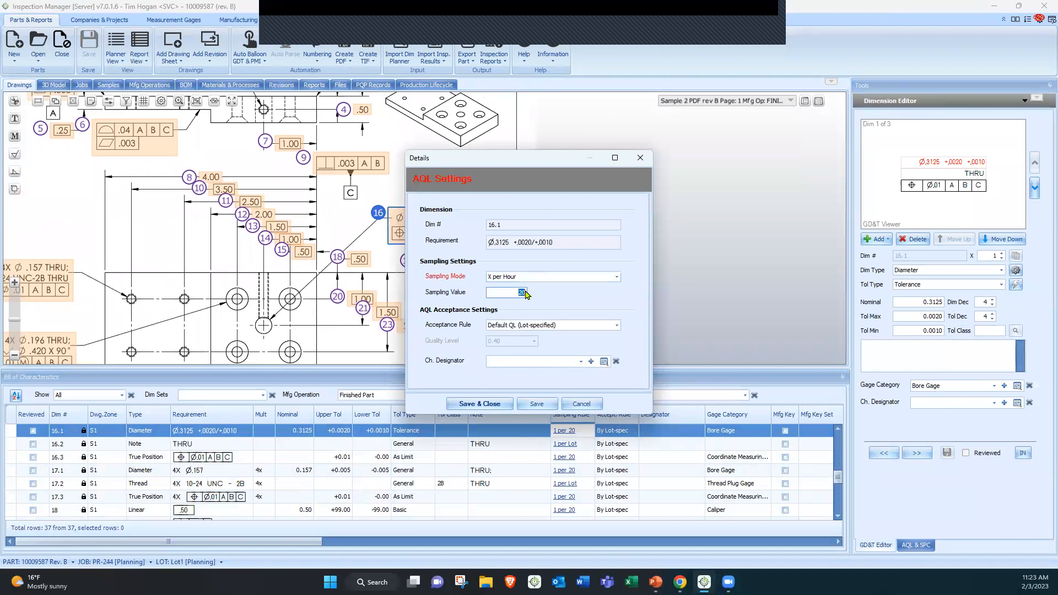
text(2)
click(479, 403)
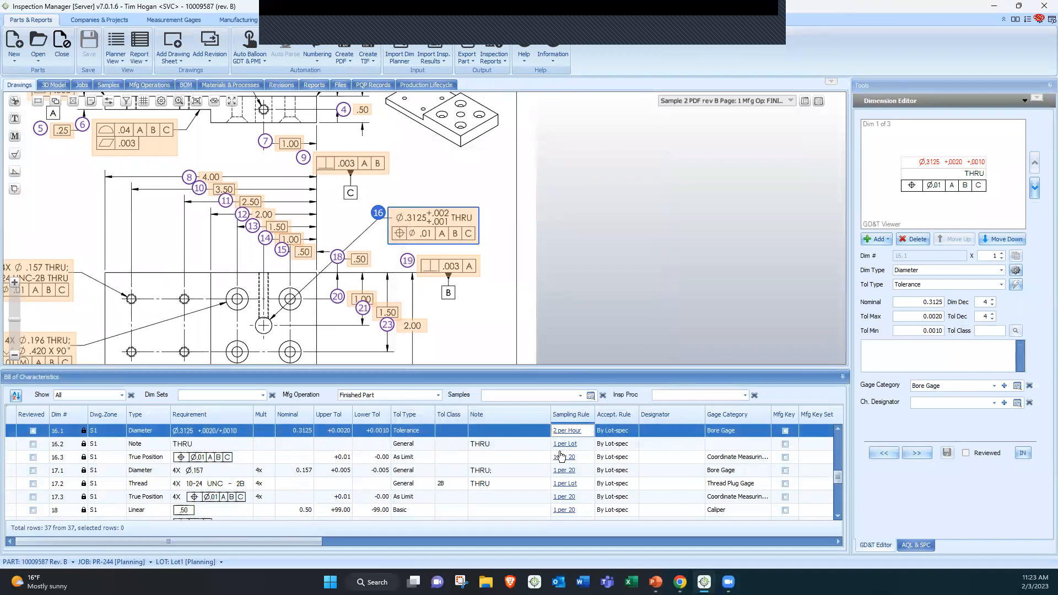
Set balloon 8's characteristic designator to Critical To Quality (0.65) and save the characteristic
drag(464, 334, 461, 267)
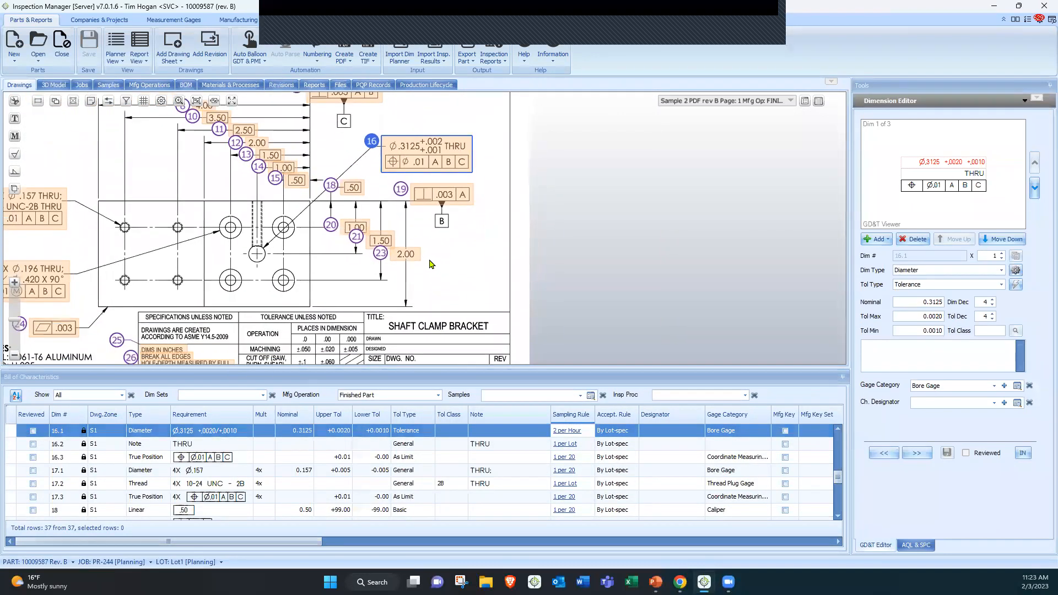
click(409, 256)
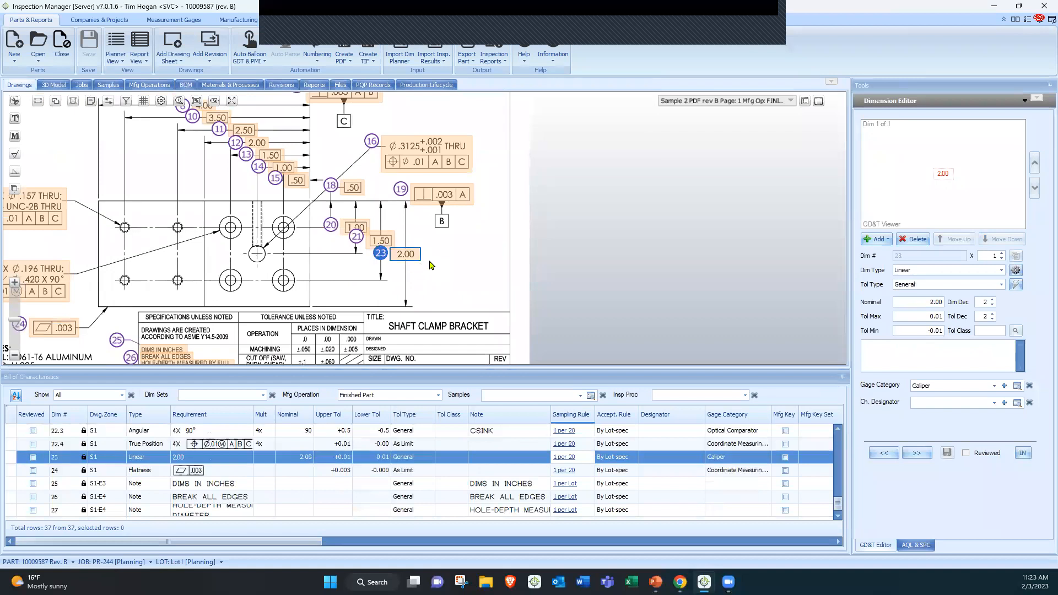
scroll(411, 255, up, 2)
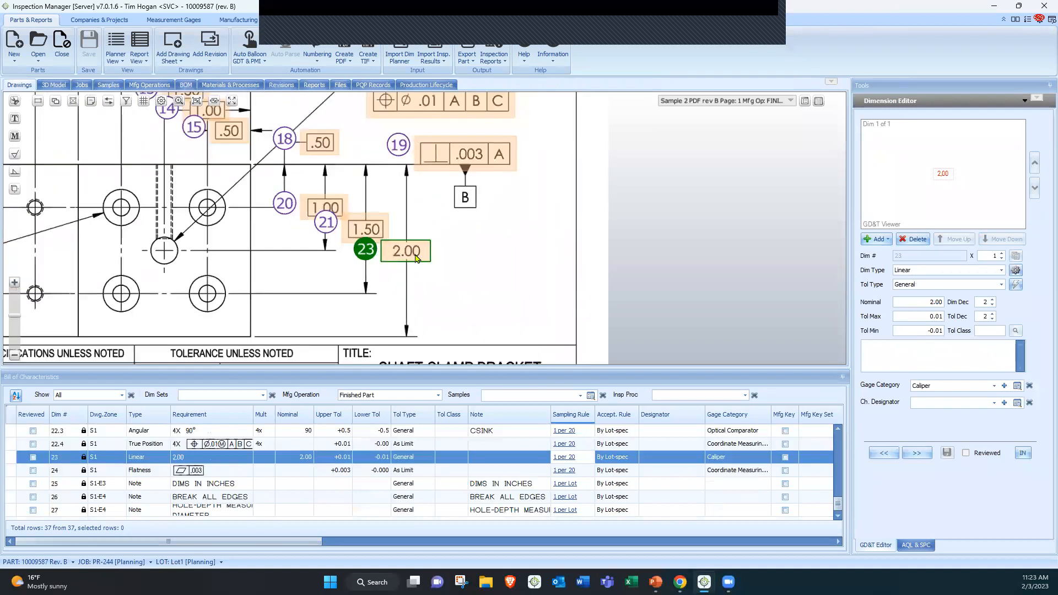
drag(219, 170, 273, 273)
drag(324, 179, 475, 243)
click(273, 199)
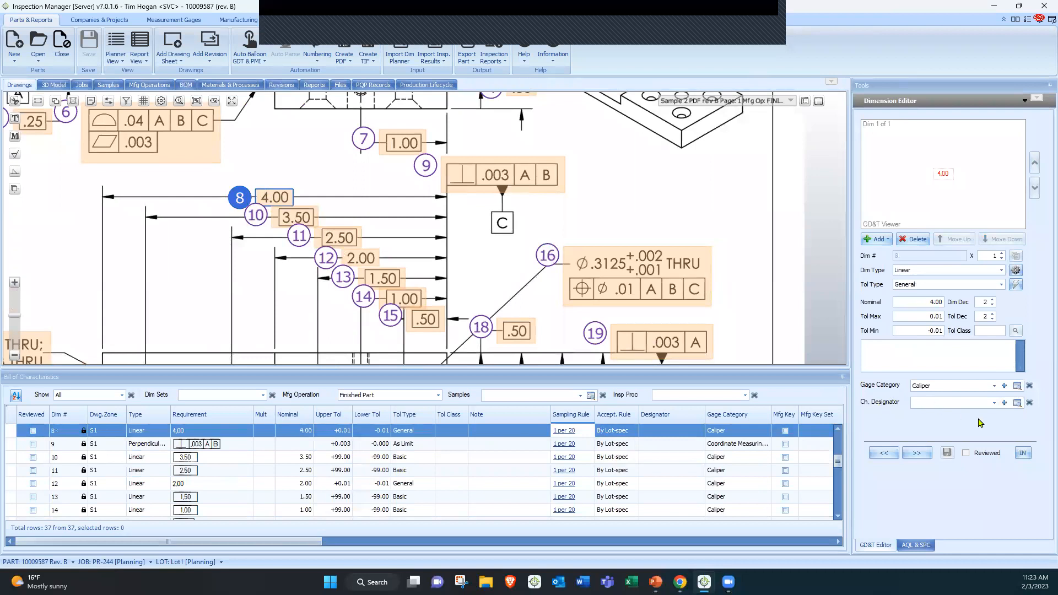
click(994, 402)
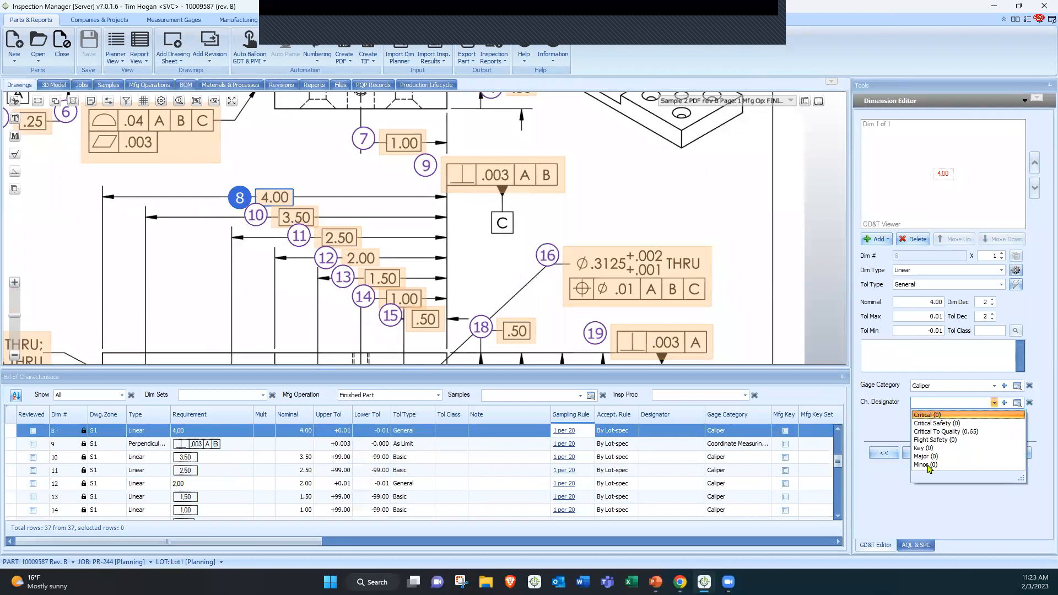
click(939, 432)
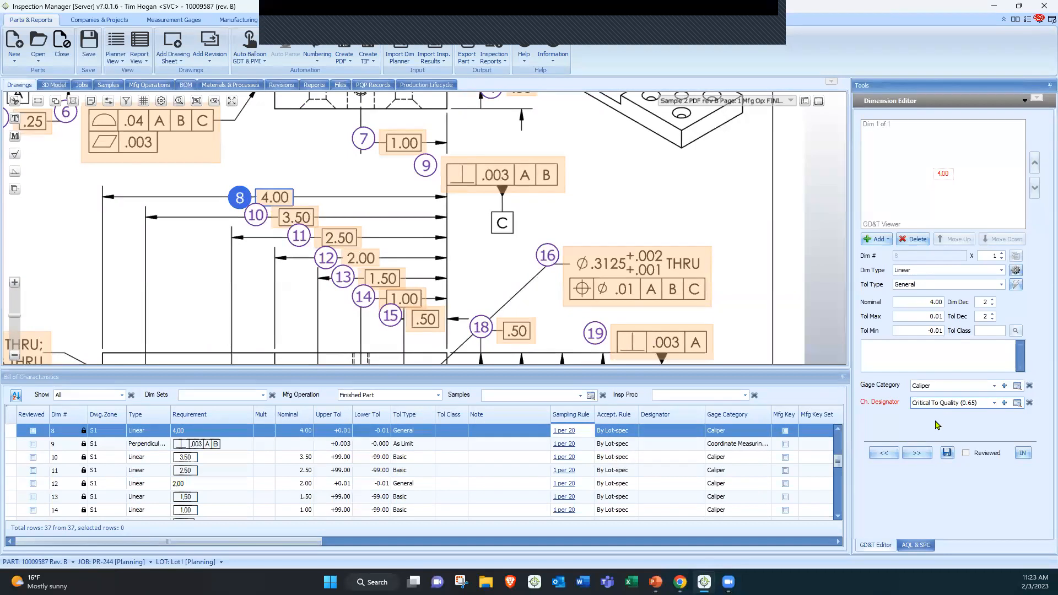
click(947, 456)
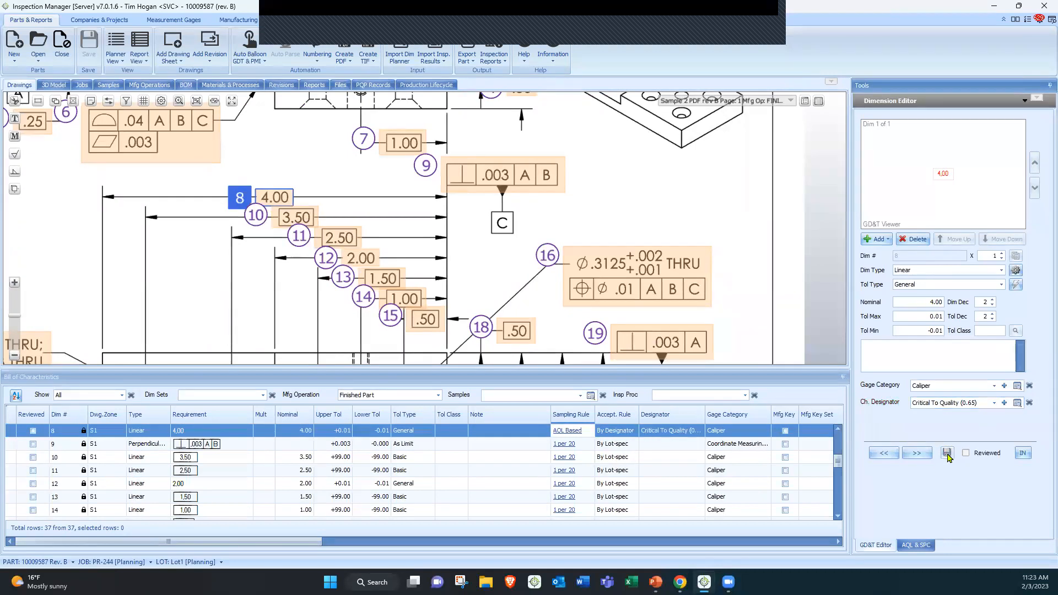
Inspect balloon 8's sampling rule and designator in the characteristics grid
click(734, 434)
click(662, 435)
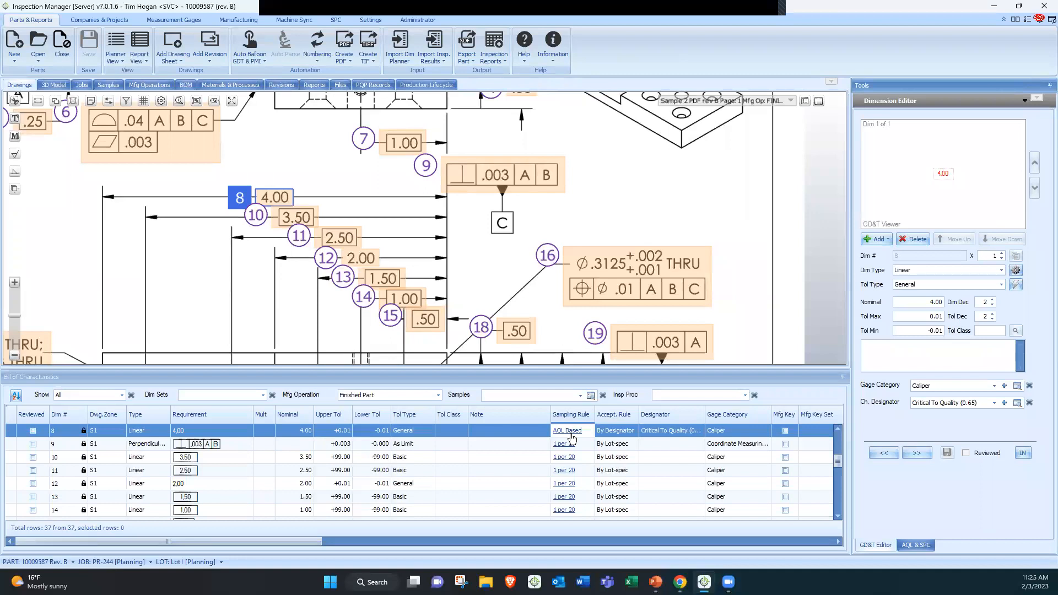
click(515, 267)
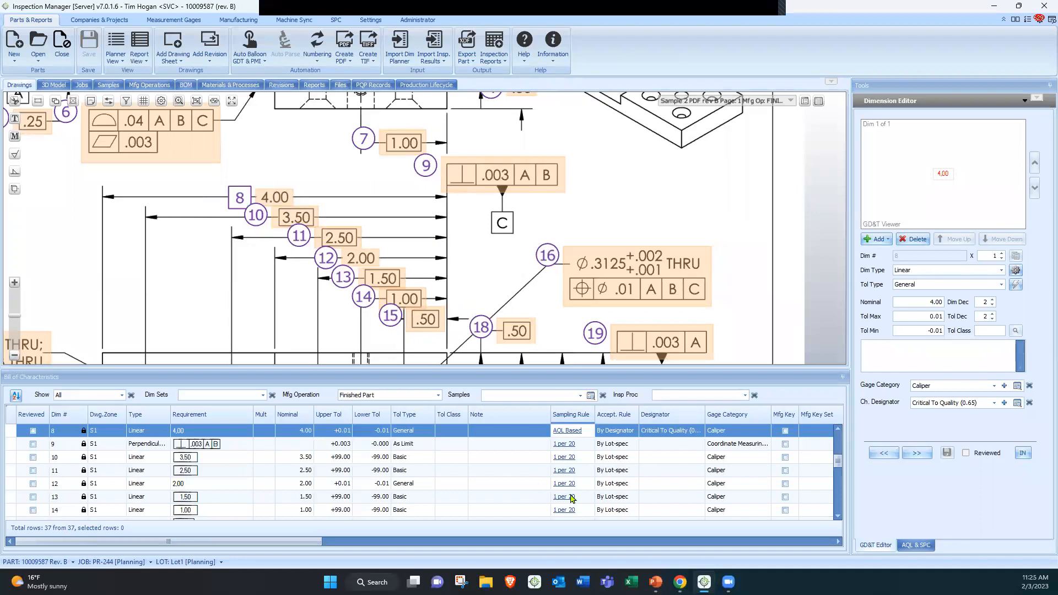
scroll(594, 485, up, 2)
scroll(594, 487, up, 2)
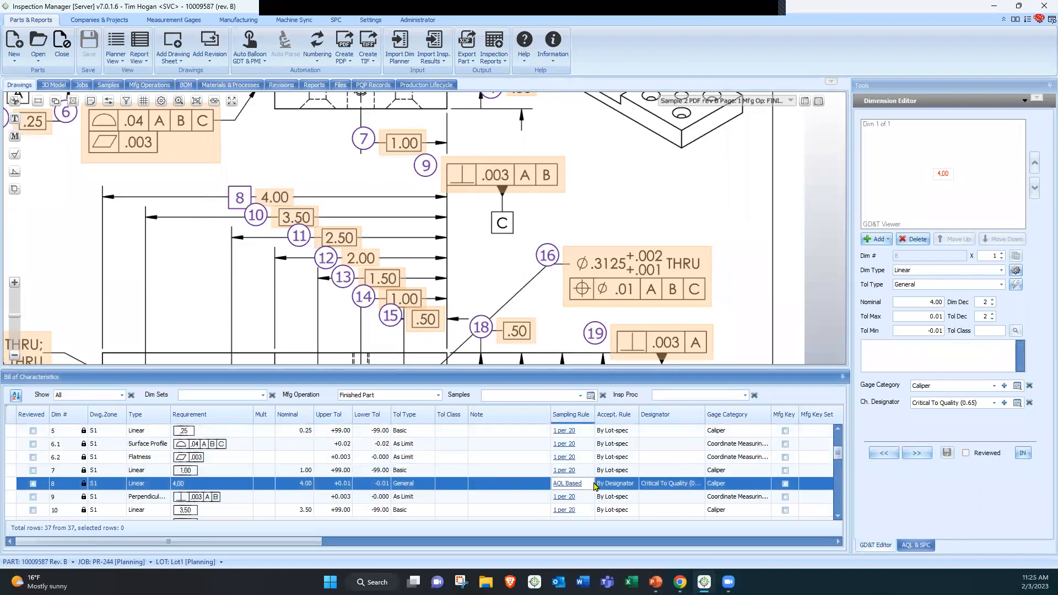
Start creating a PQP document for the job's Process Control Plan line using the Control Plan template
click(376, 87)
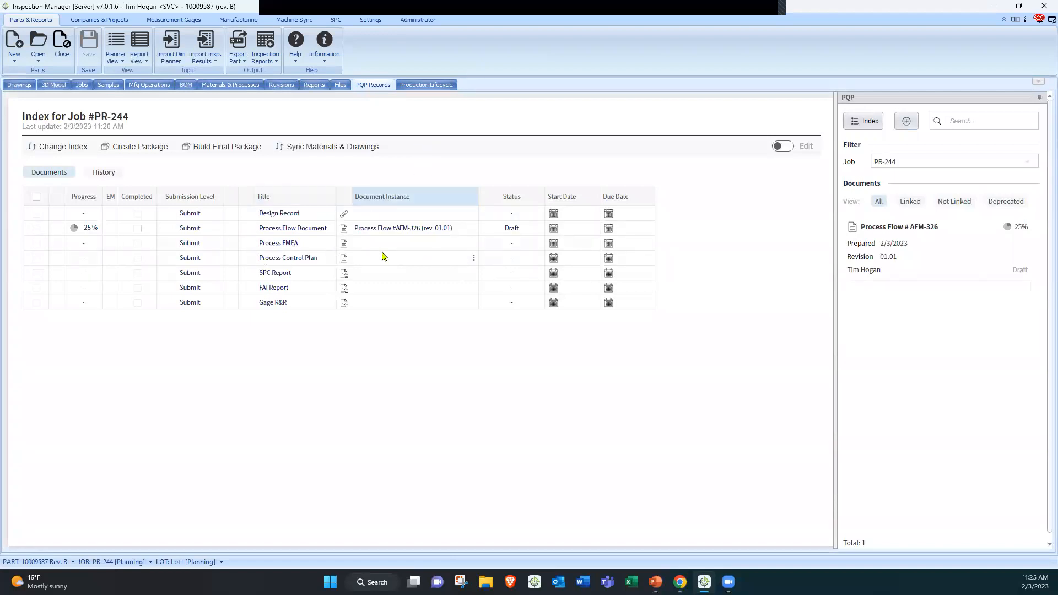
click(473, 260)
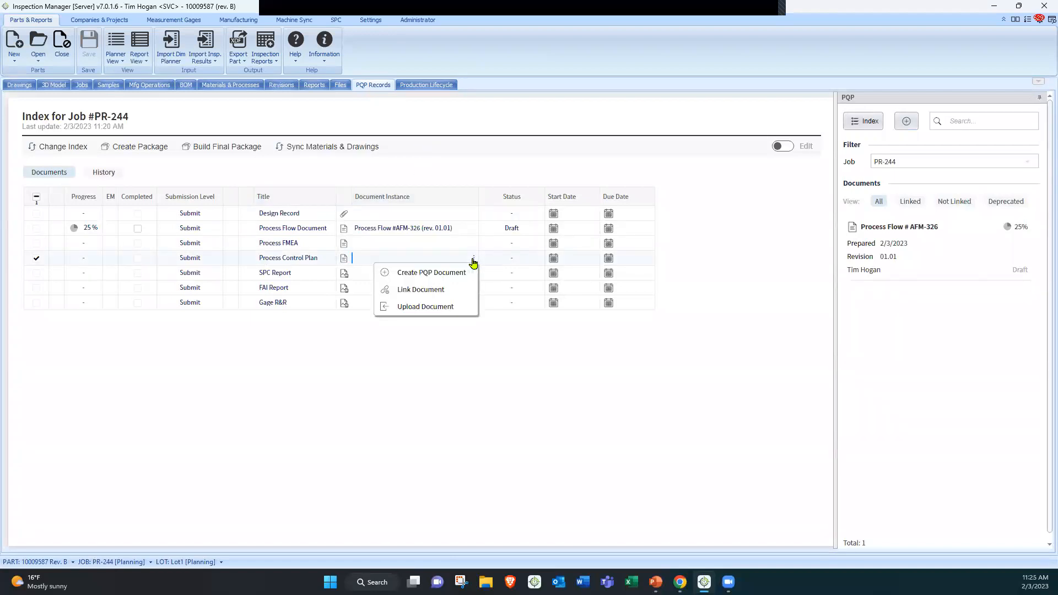
click(427, 272)
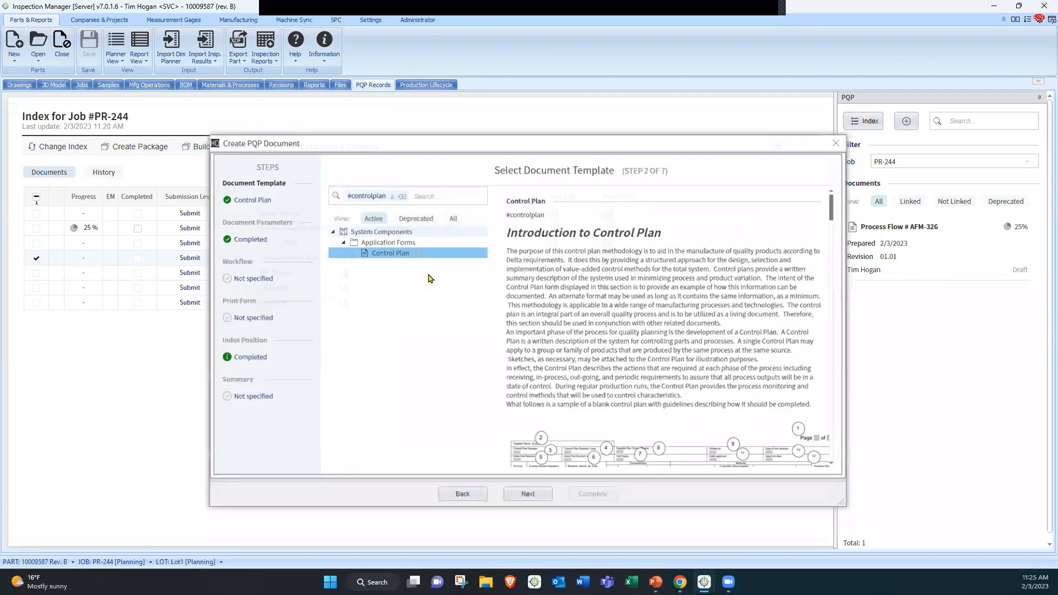
scroll(584, 339, down, 5)
click(527, 499)
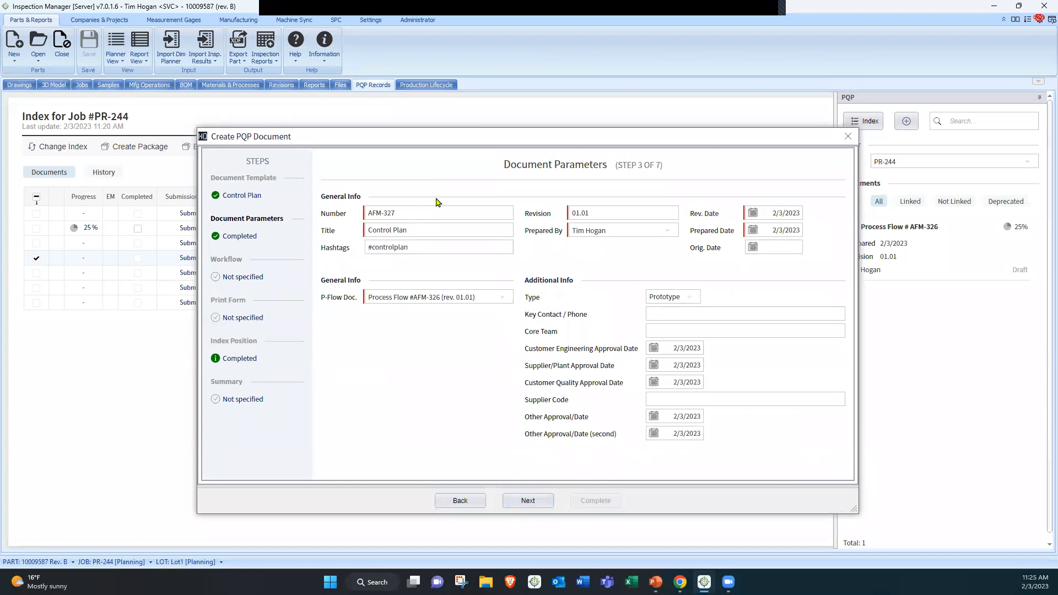
Review the Control Plan document parameters and continue to the workflow selection
drag(370, 139, 635, 99)
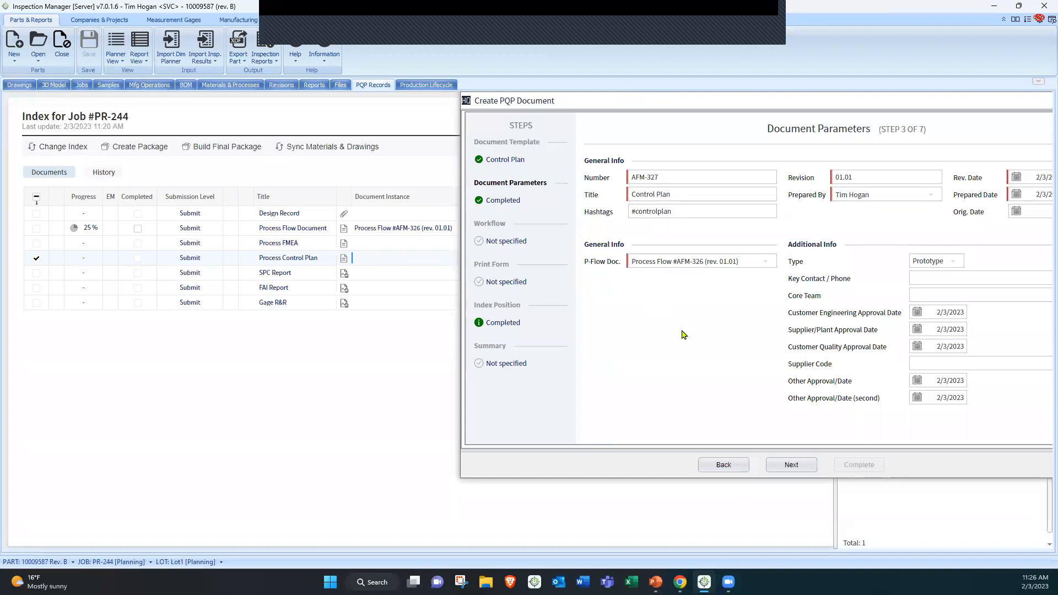
key(ctrl)
key(ctrl)
key(ctrl)
key(ctrl)
drag(423, 113, 416, 110)
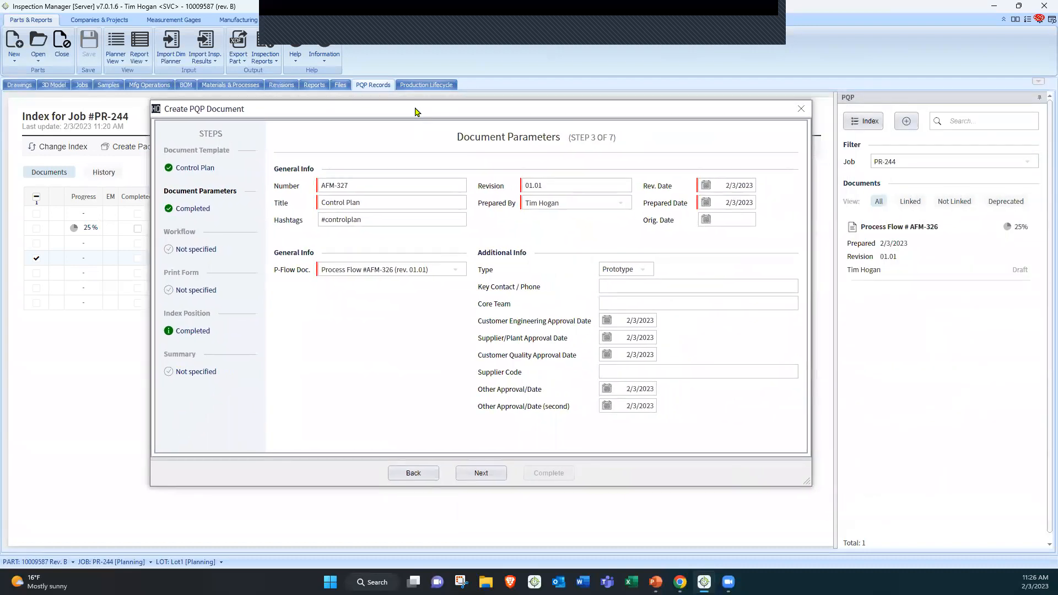
click(488, 474)
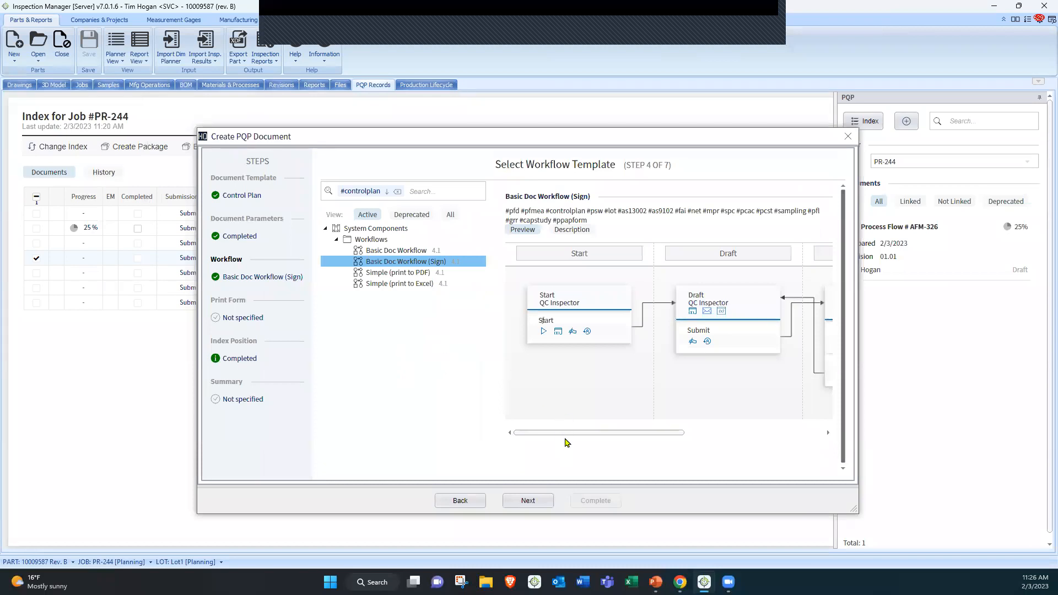
Review the Basic Doc Workflow (Sign) template preview and continue with it
drag(565, 432, 631, 433)
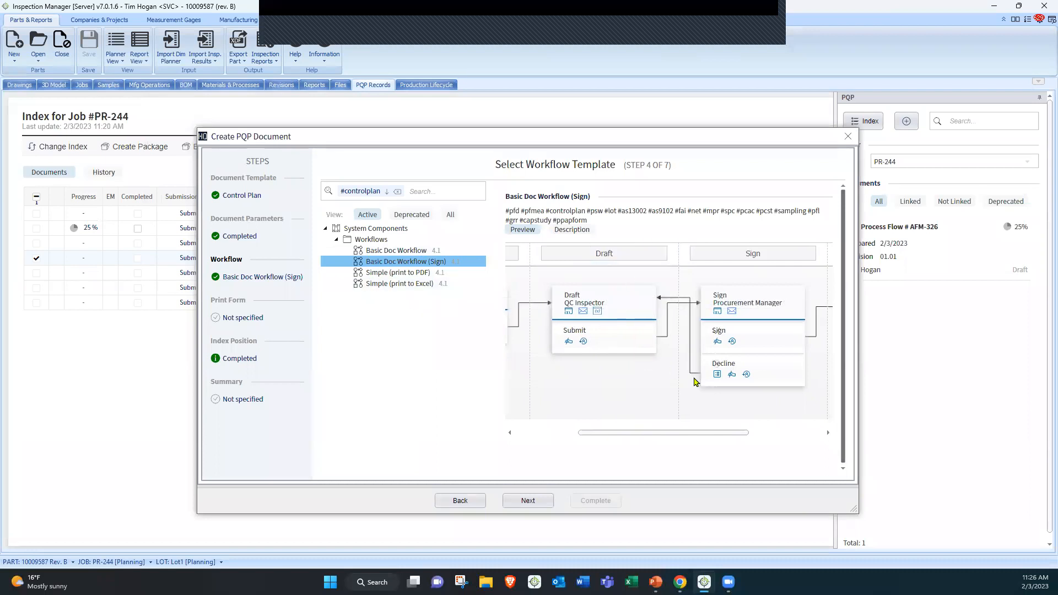
mouse_move(696, 434)
mouse_down()
mouse_move(722, 435)
mouse_move(707, 434)
mouse_up()
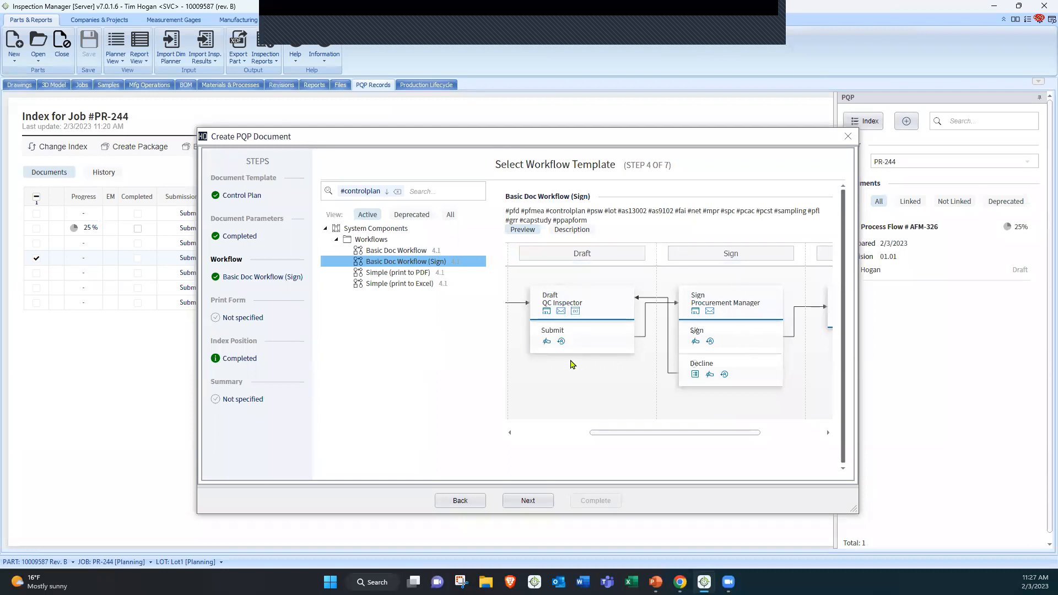
click(541, 504)
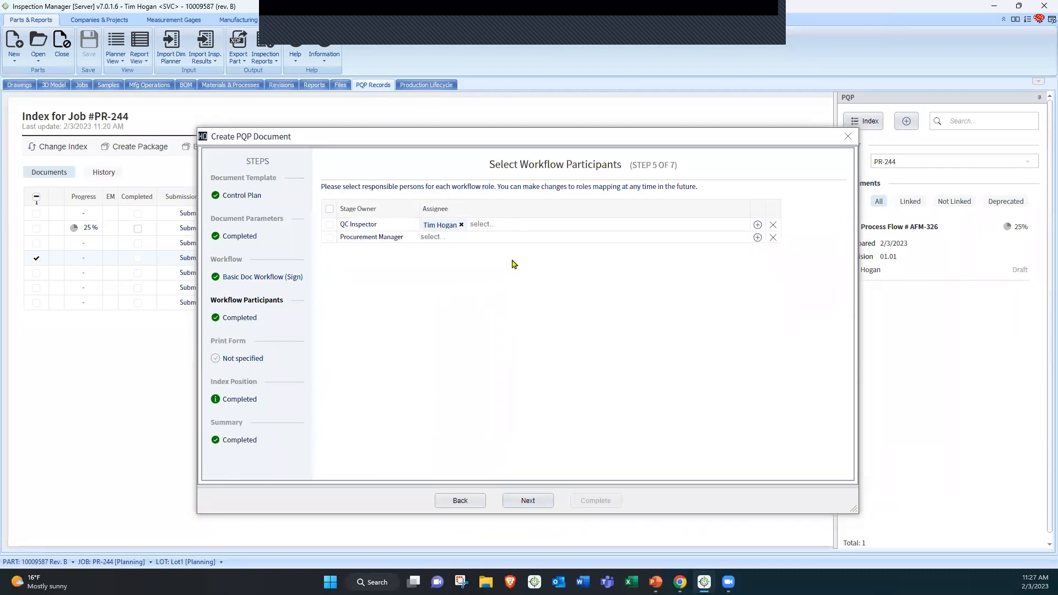
Add a second QC Inspector assignee and a Procurement Manager assignee as workflow participants, then continue
click(485, 224)
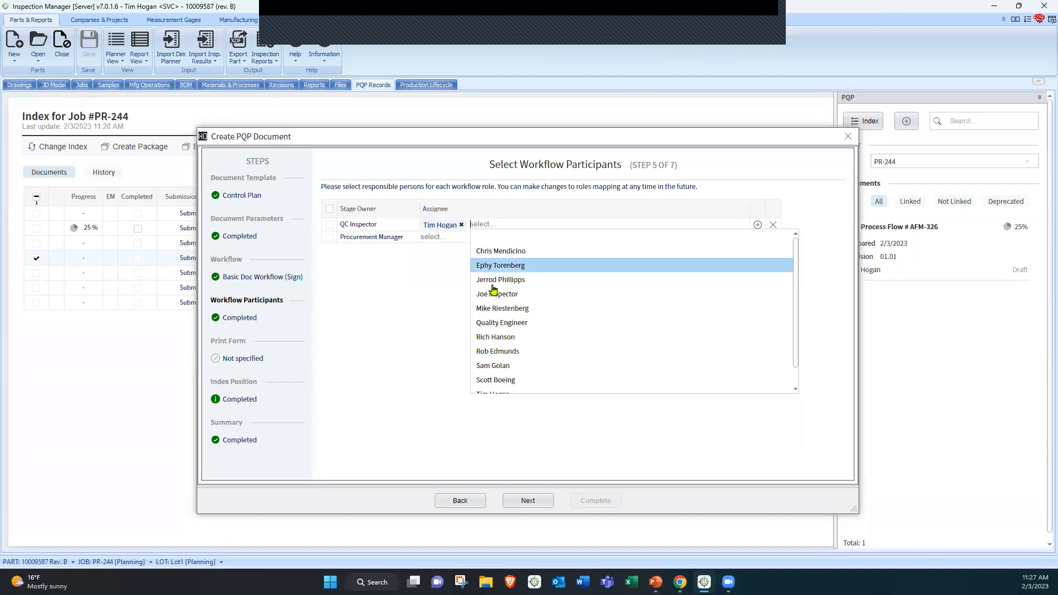
click(495, 293)
click(446, 235)
click(465, 390)
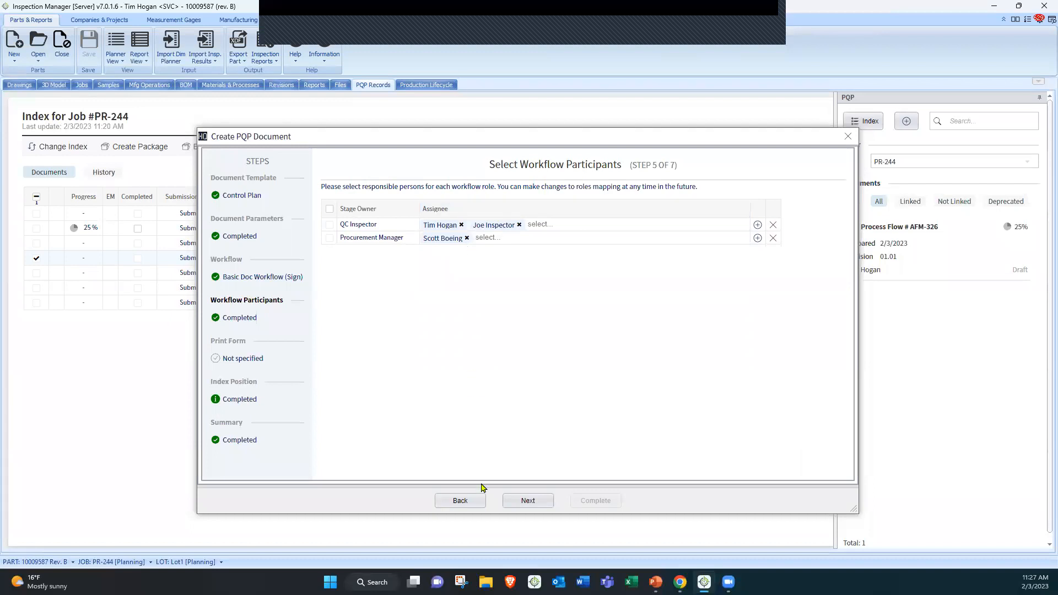
click(525, 504)
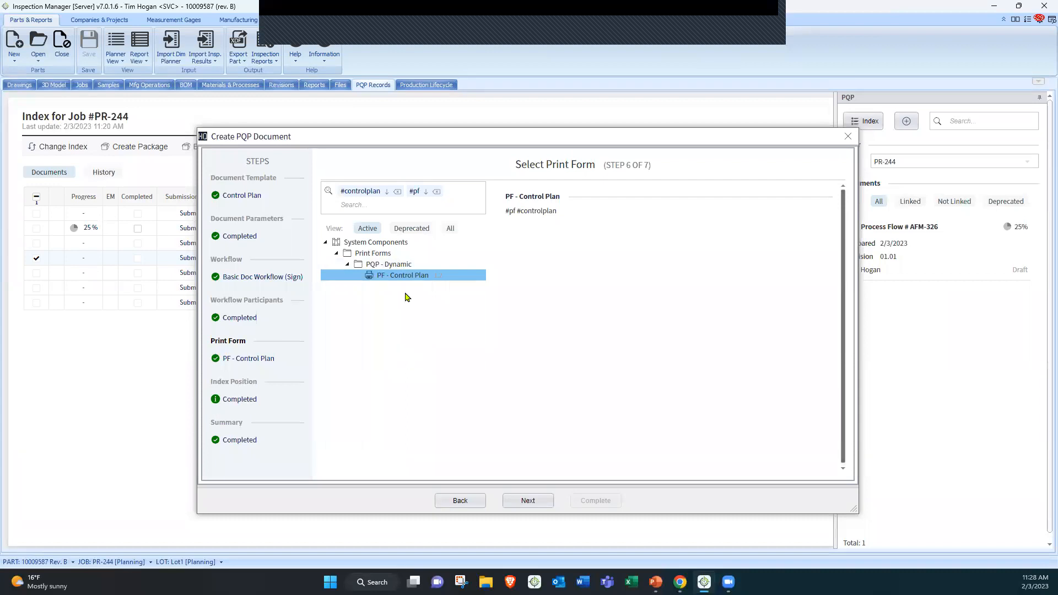
Accept the PF - Control Plan print form and the Process Control Plan index position, and complete the document
click(529, 502)
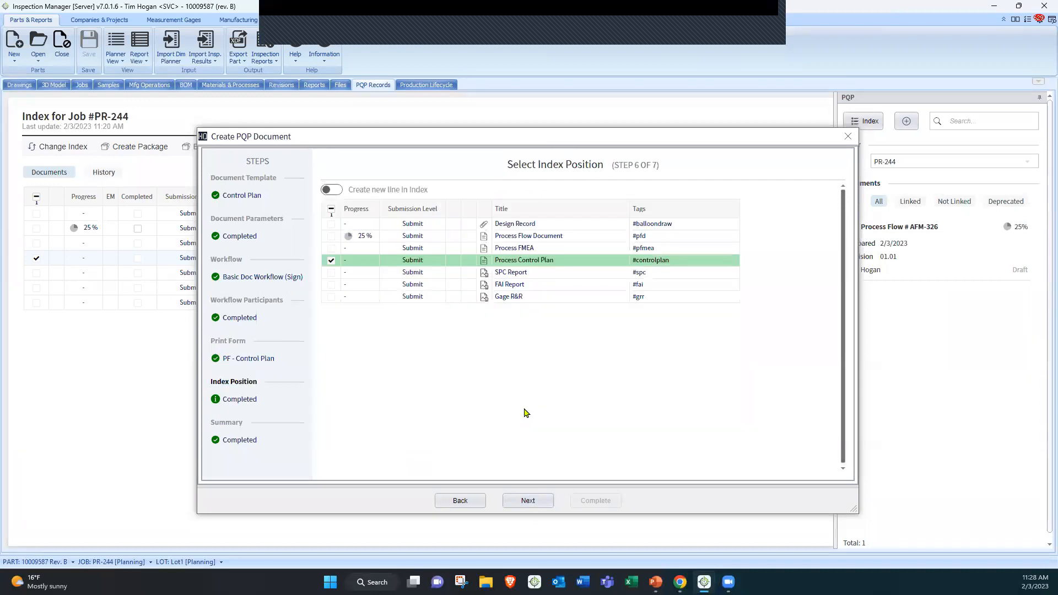
click(537, 502)
click(593, 504)
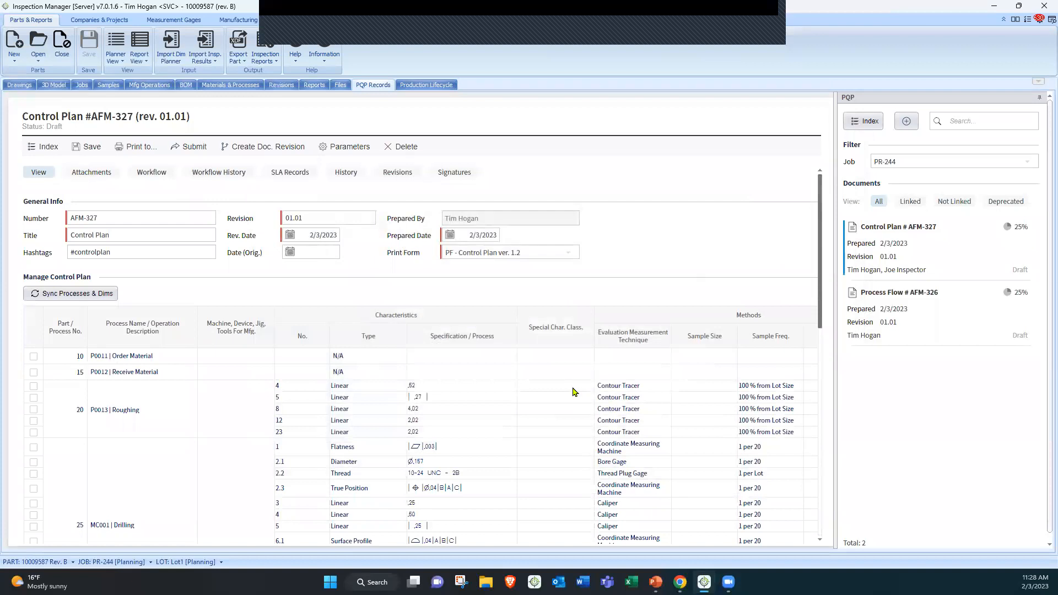
Scroll through the generated control plan's processes, characteristics and sampling frequencies
scroll(508, 425, down, 2)
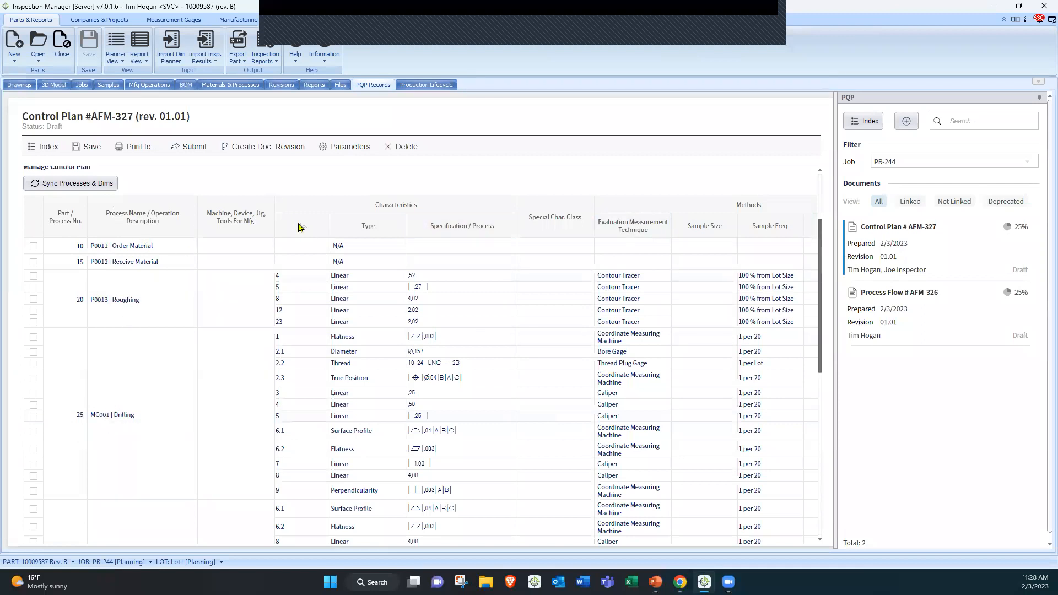
scroll(288, 282, down, 1)
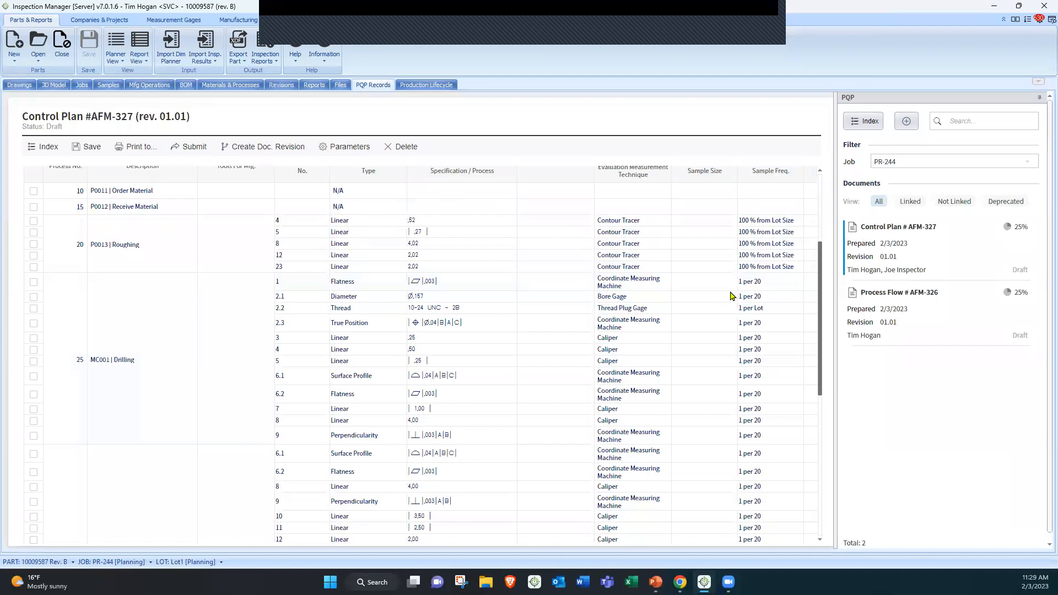
scroll(738, 292, down, 2)
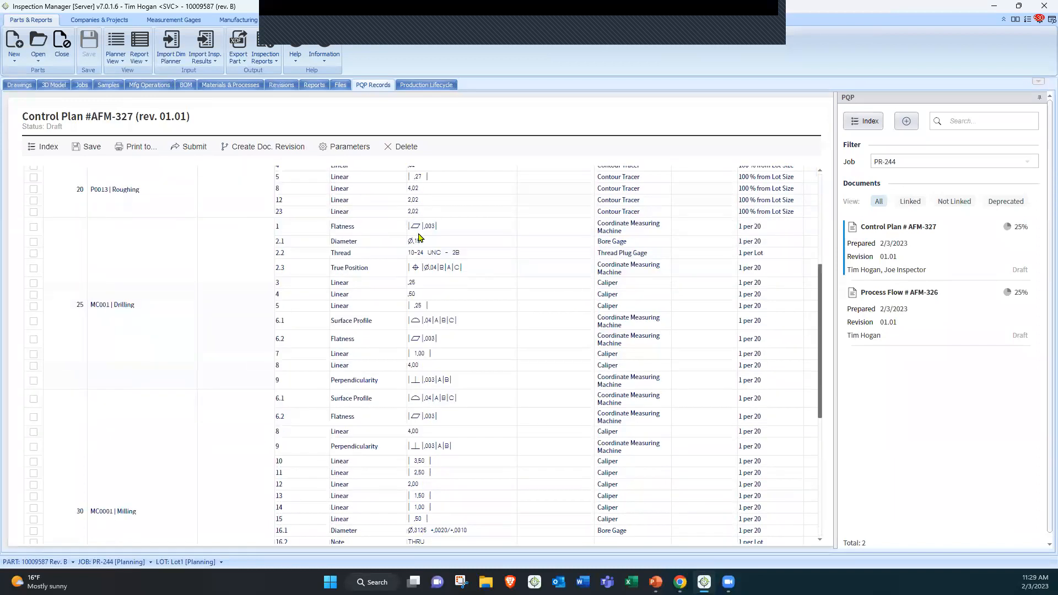
scroll(311, 272, up, 2)
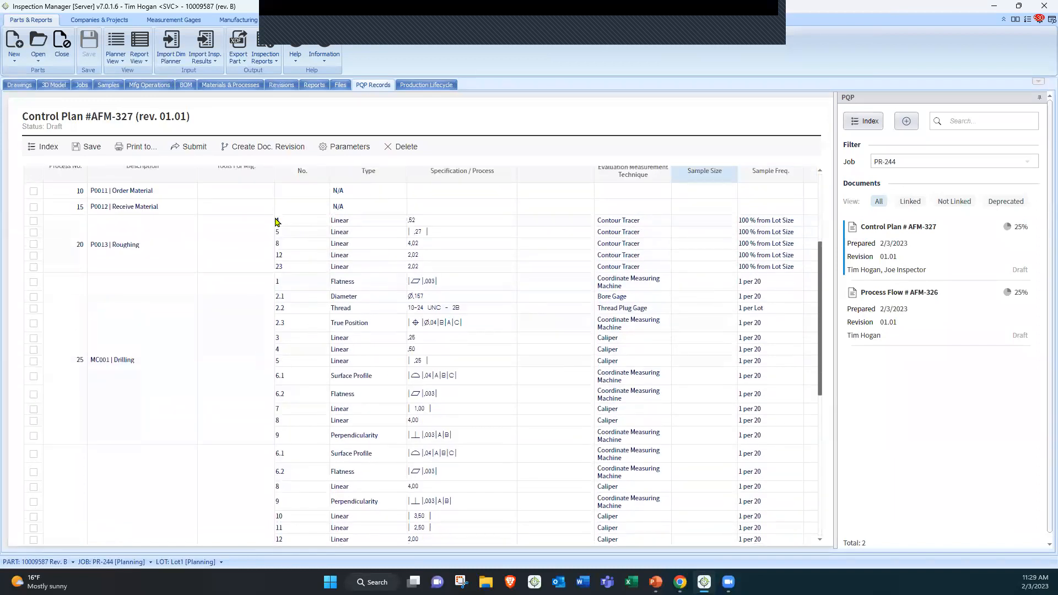
click(303, 221)
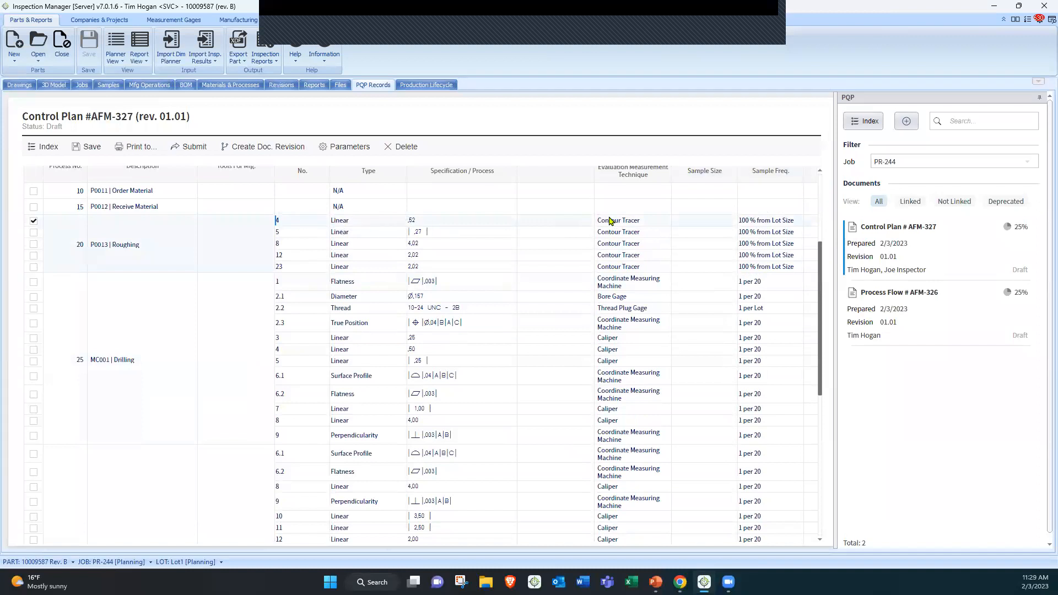
click(299, 352)
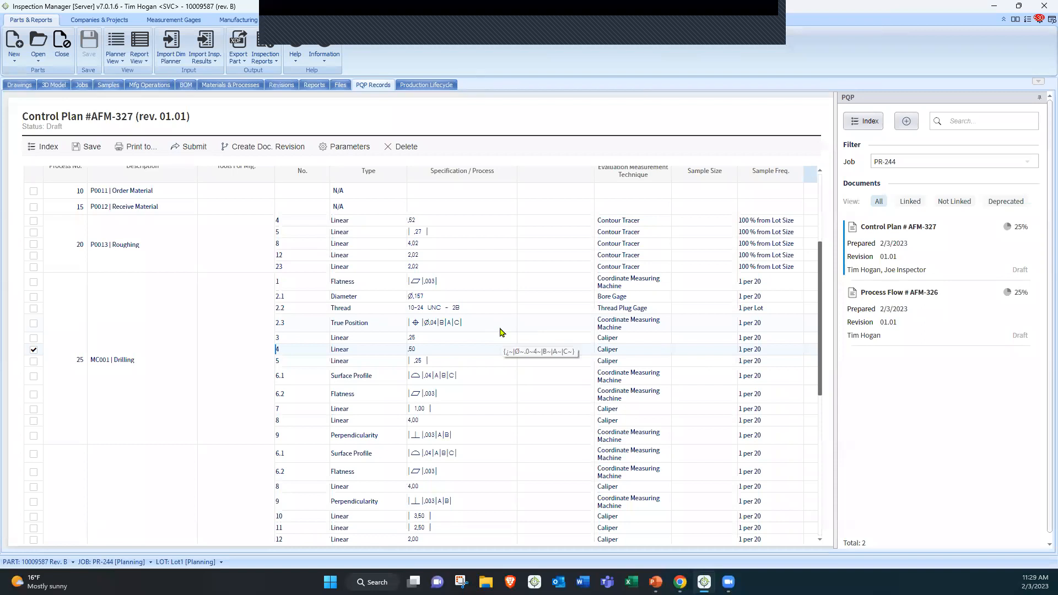
click(413, 337)
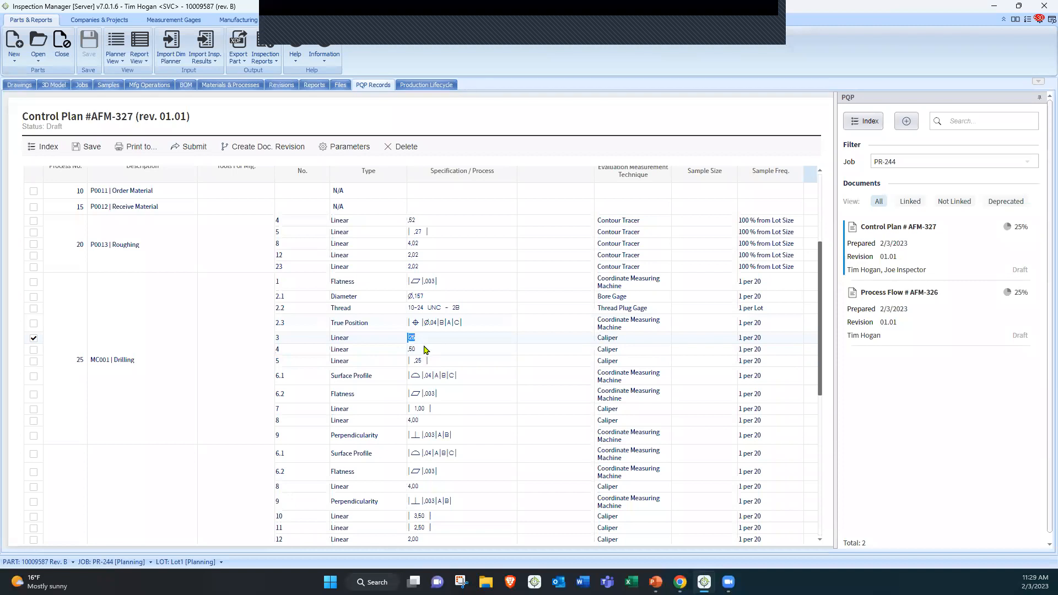
scroll(420, 343, down, 5)
scroll(417, 327, down, 5)
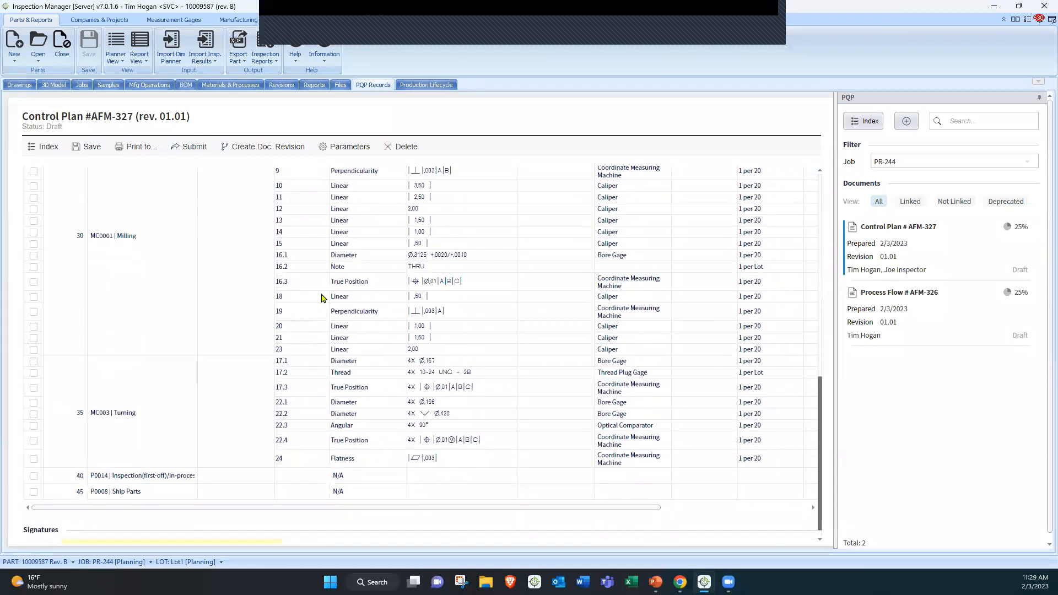
scroll(389, 322, up, 8)
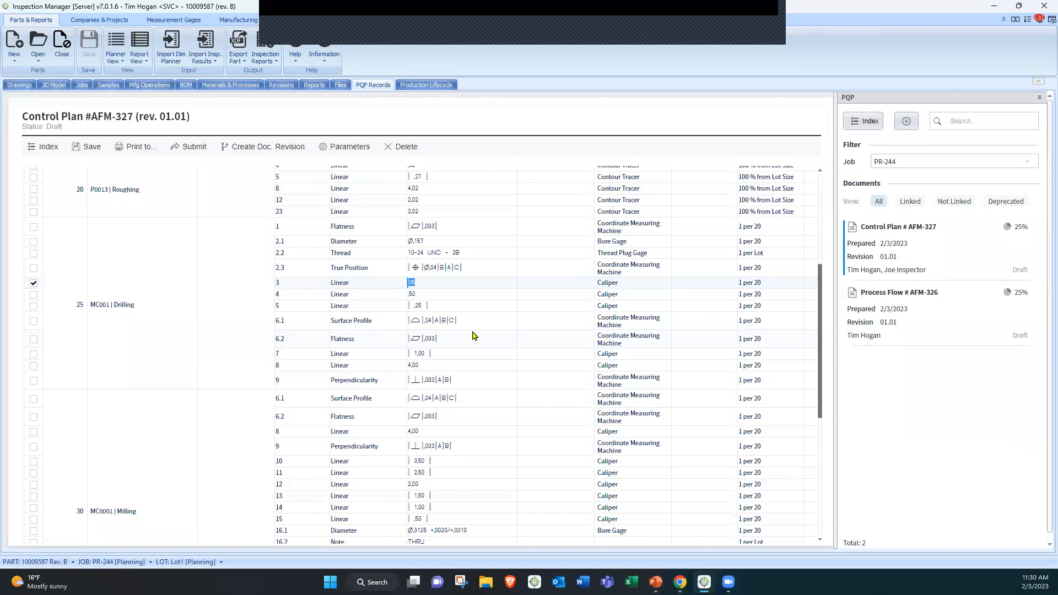
scroll(474, 336, down, 5)
scroll(473, 309, up, 2)
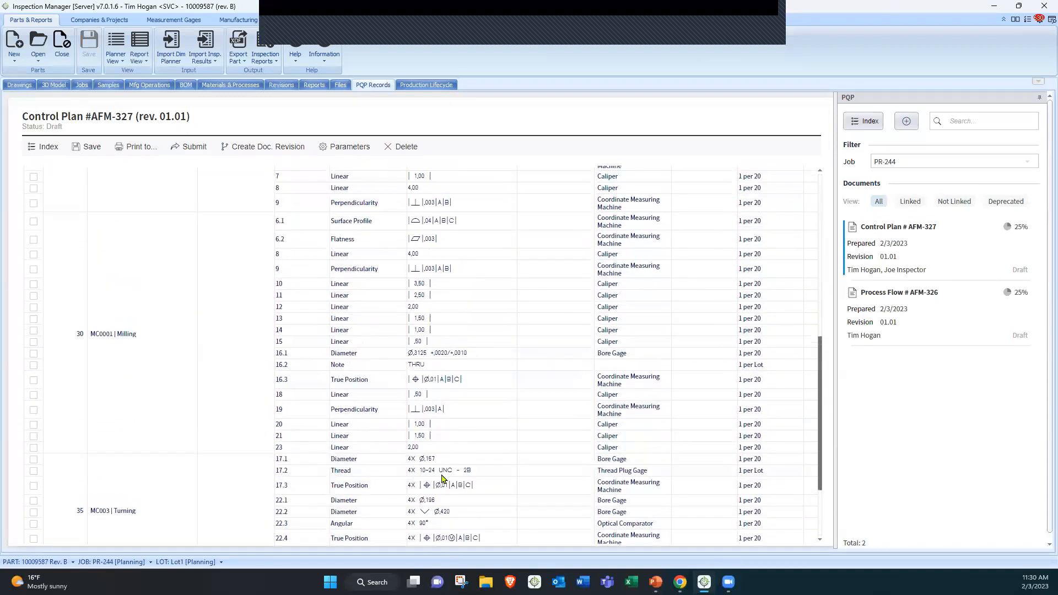
Review the rest of the control plan's characteristics, gauges and sampling frequencies, scrolling both vertically and horizontally
scroll(441, 479, down, 2)
drag(435, 498, 555, 503)
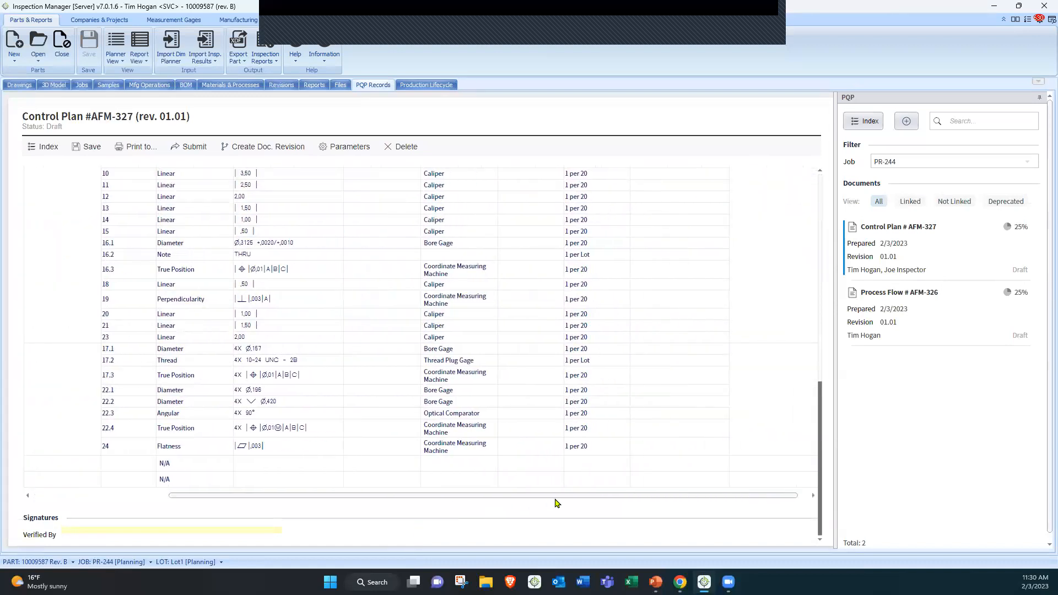
scroll(485, 373, up, 6)
scroll(485, 373, up, 3)
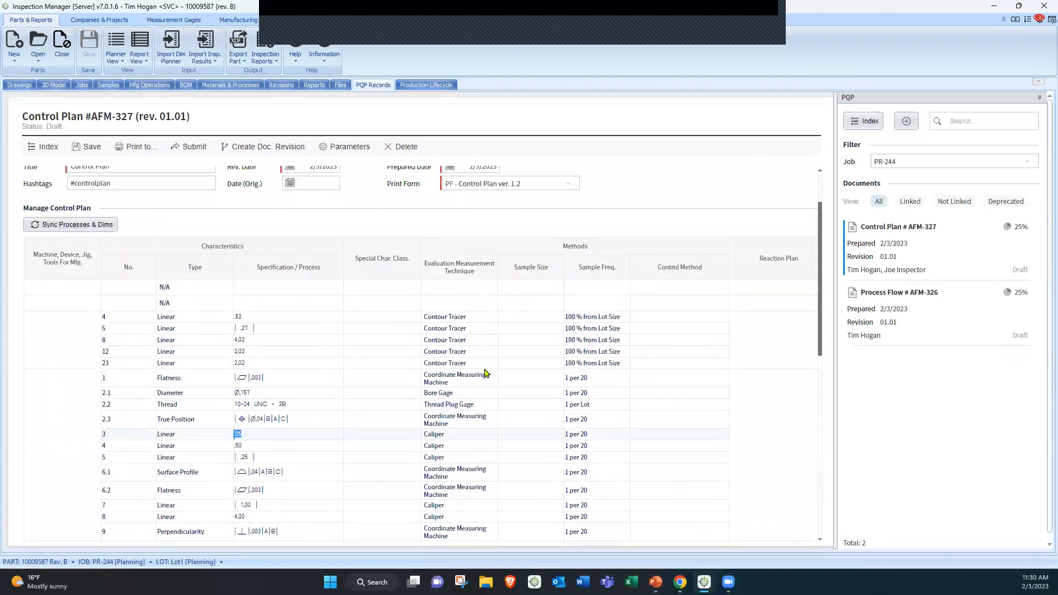
scroll(485, 372, down, 2)
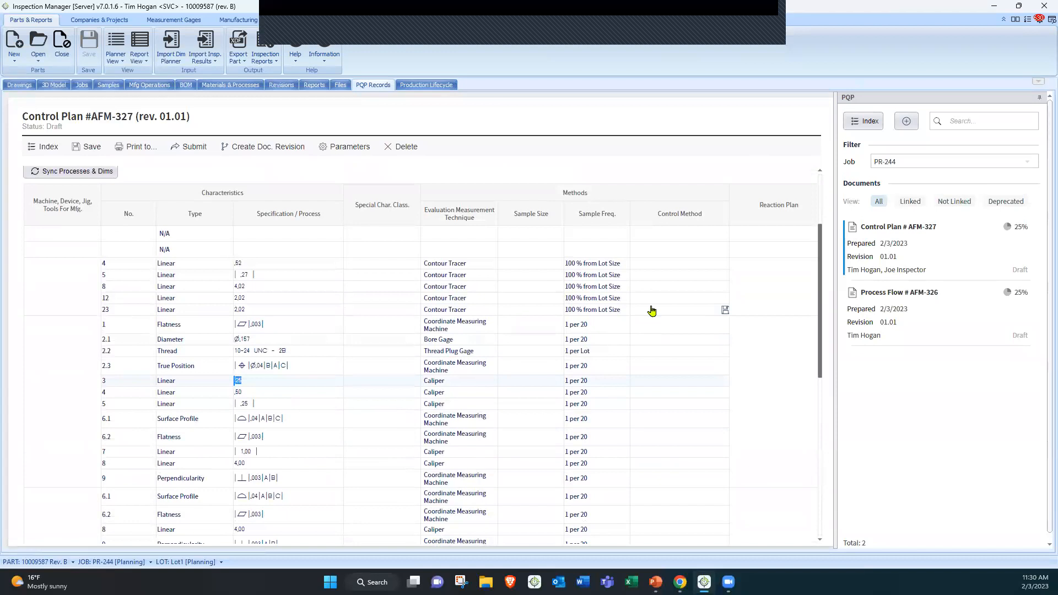
scroll(397, 348, down, 1)
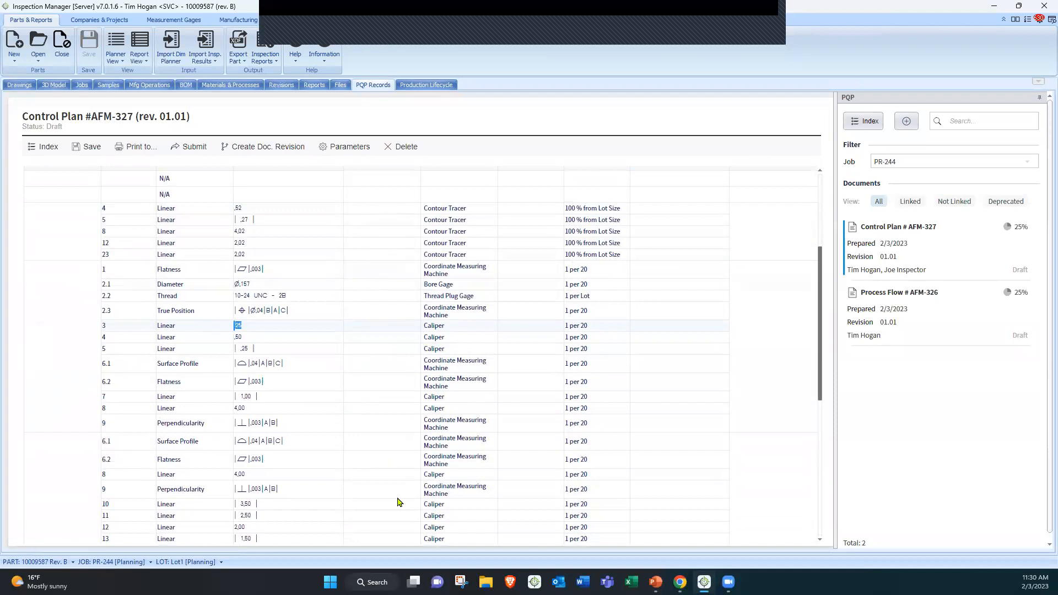
scroll(400, 488, down, 4)
scroll(400, 478, down, 2)
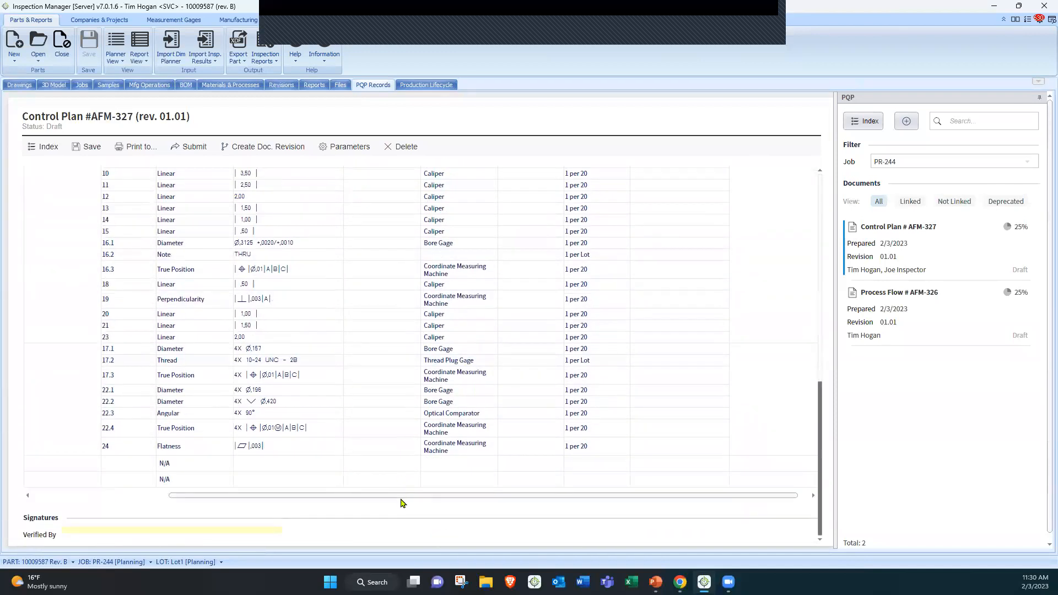
drag(328, 495, 223, 495)
scroll(298, 361, up, 3)
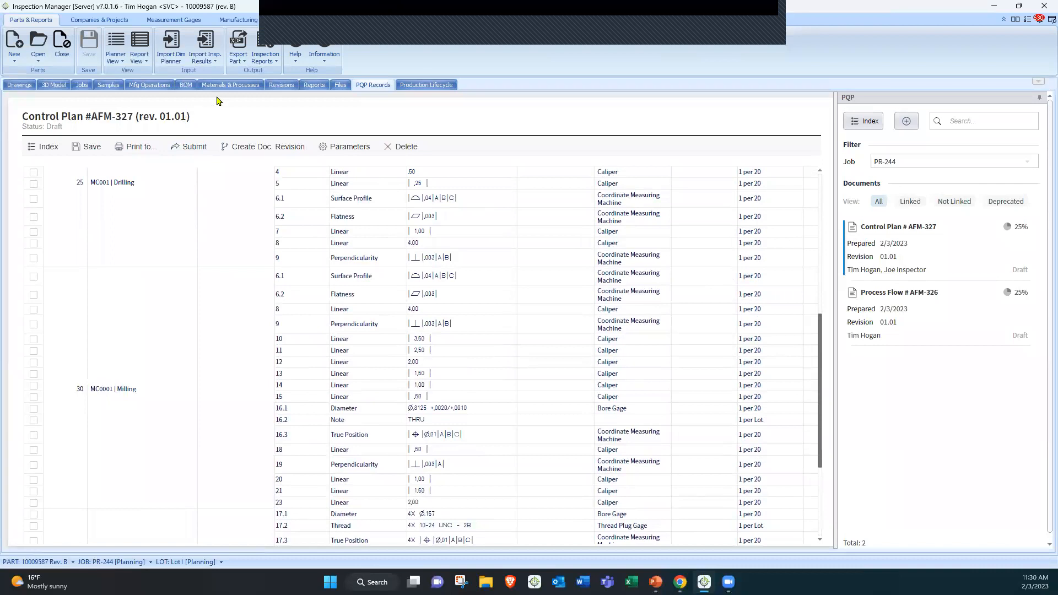
Open the Component Templates library from the settings with the window maximized
double_click(245, 10)
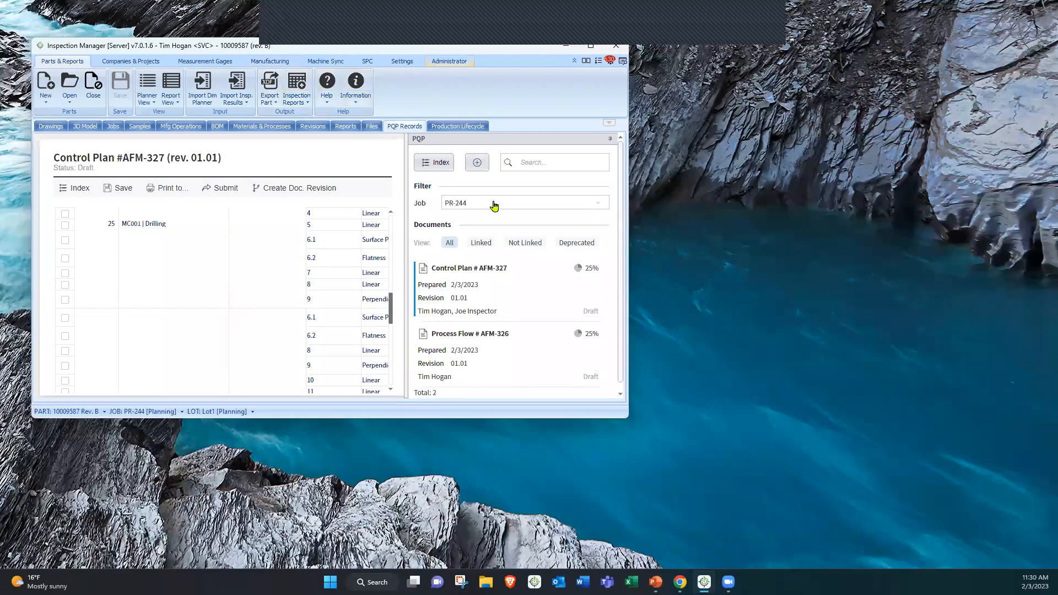
click(401, 62)
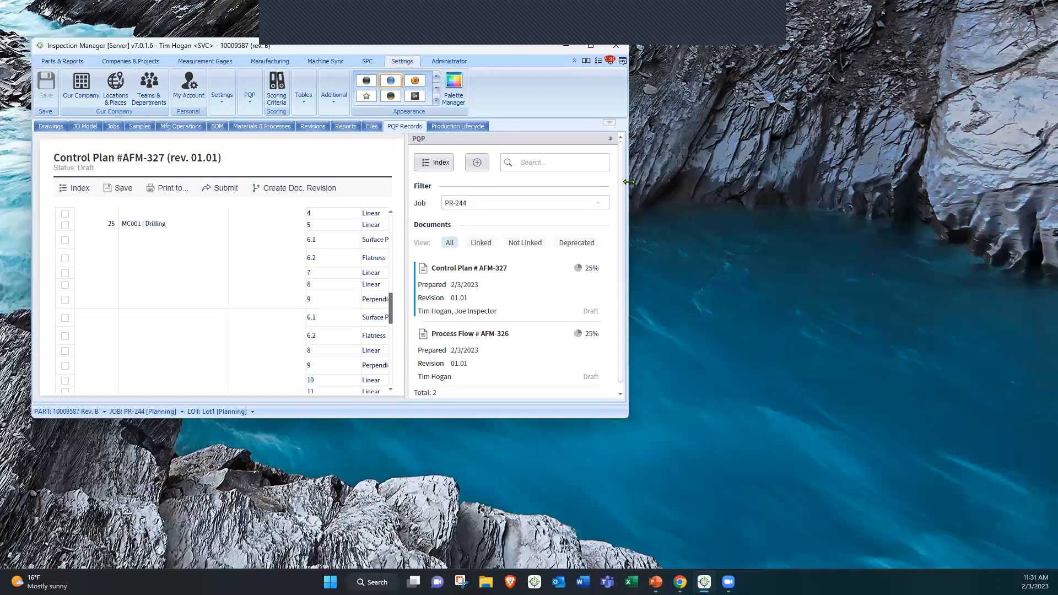
drag(629, 182, 1050, 182)
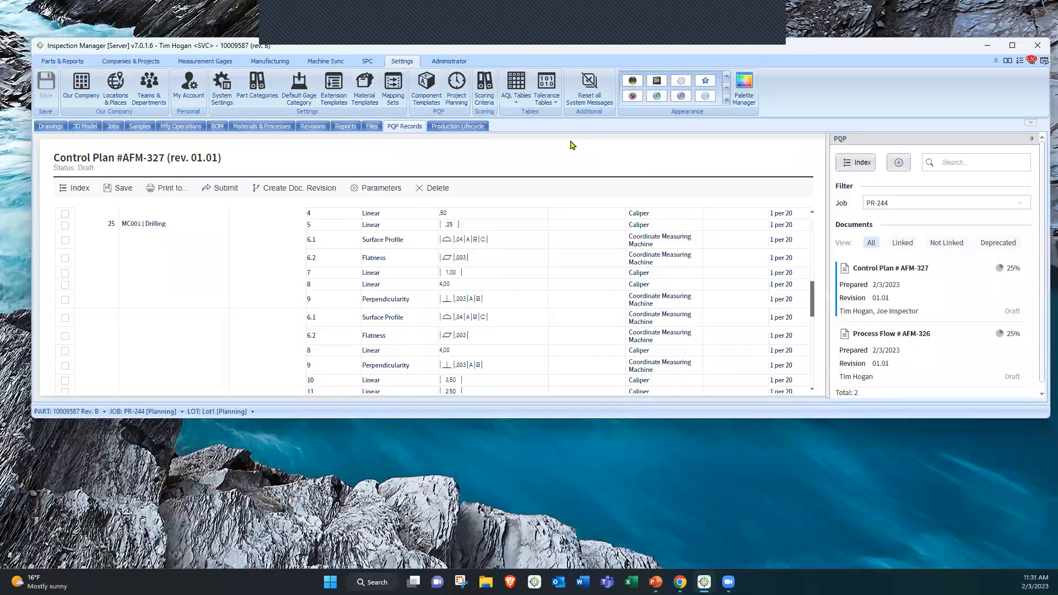
click(426, 87)
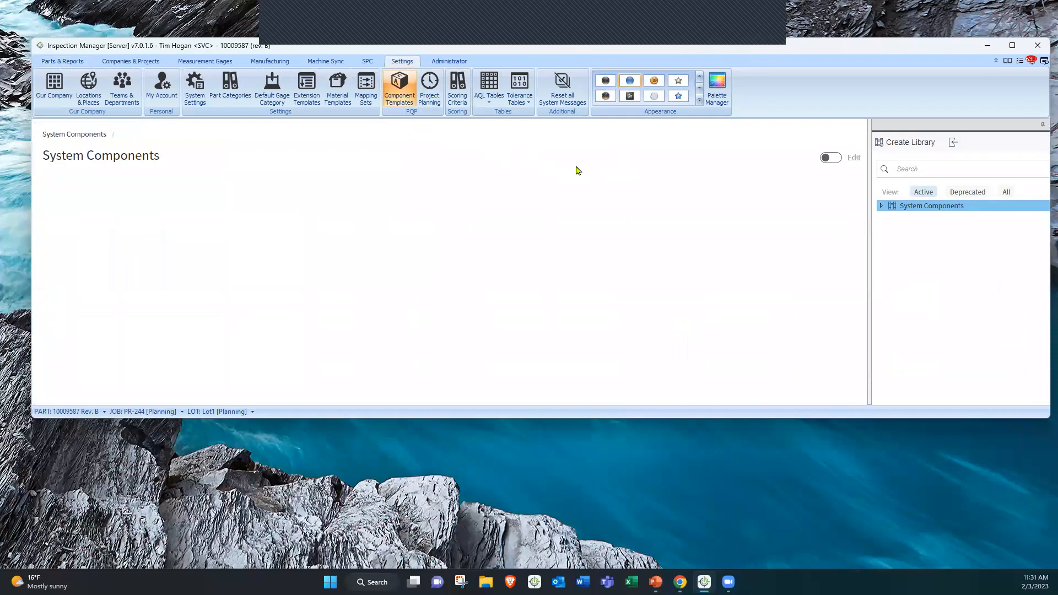
click(1012, 47)
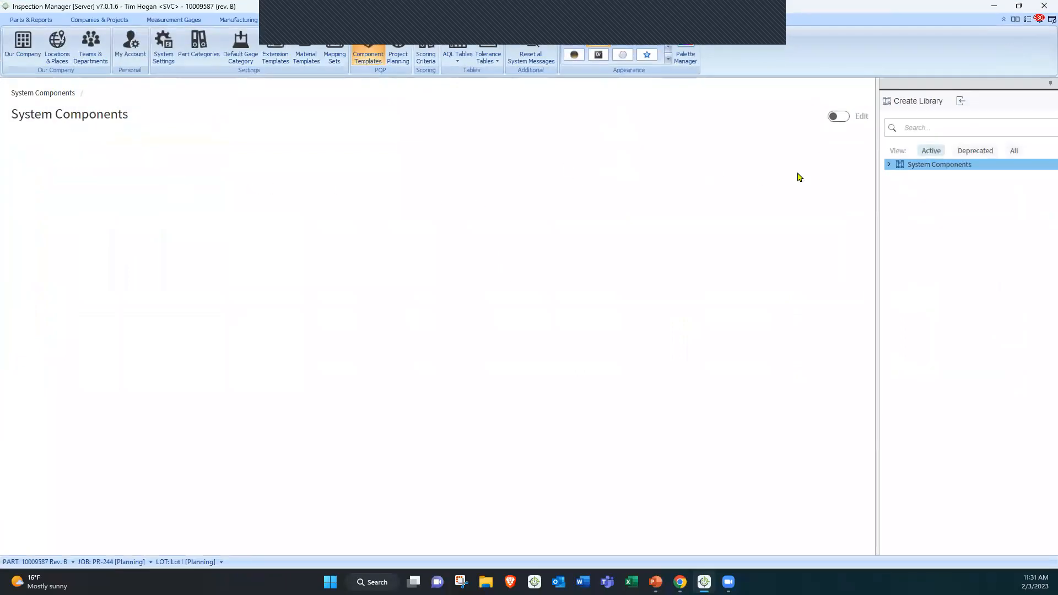
Expand the System Components indexes and preview the Level IV PPAP for ACME Tool index
click(888, 166)
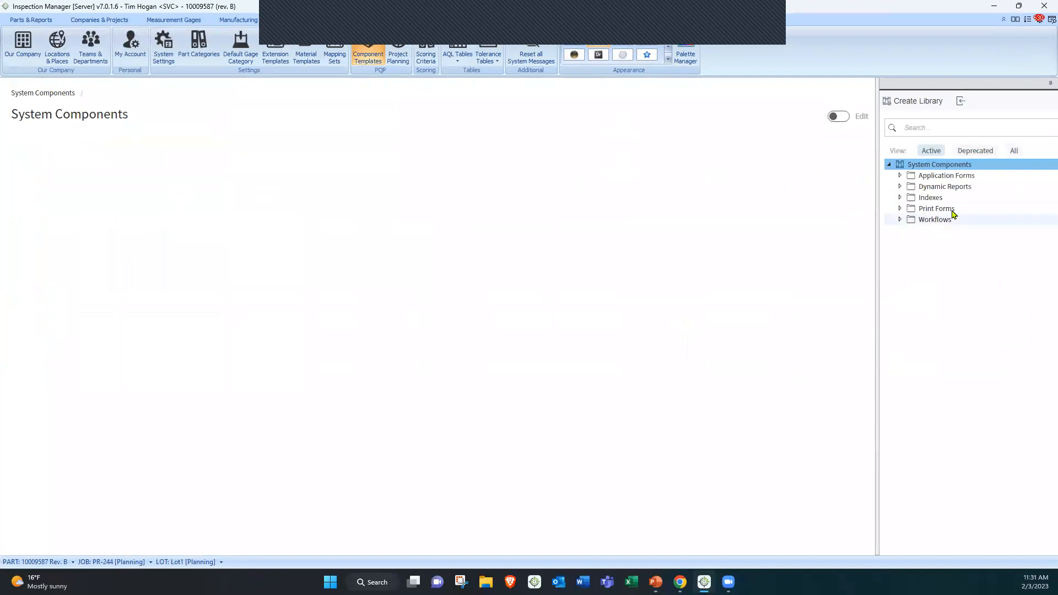
click(900, 198)
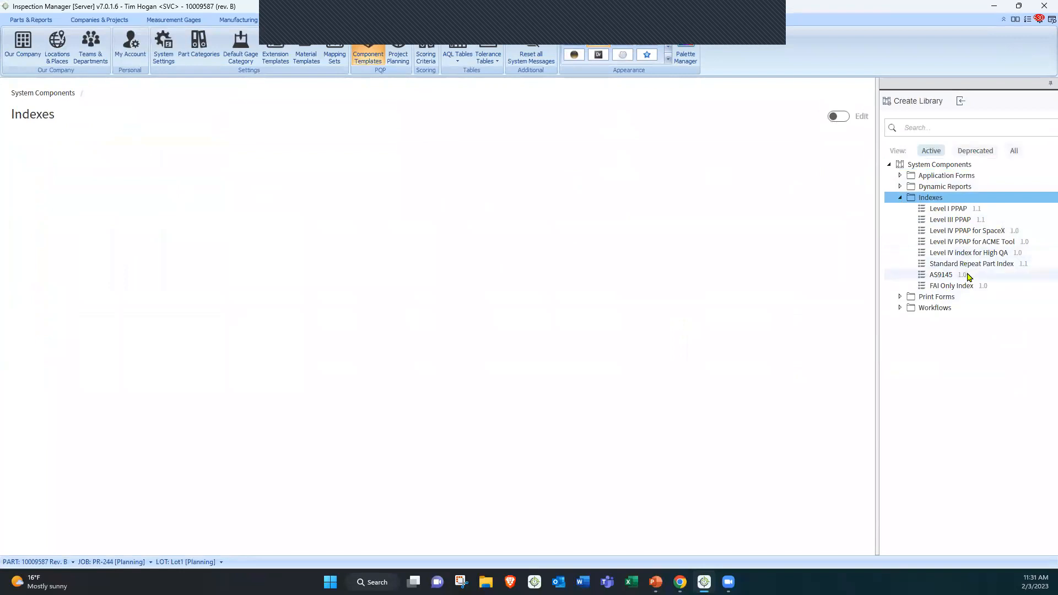
click(975, 242)
click(91, 146)
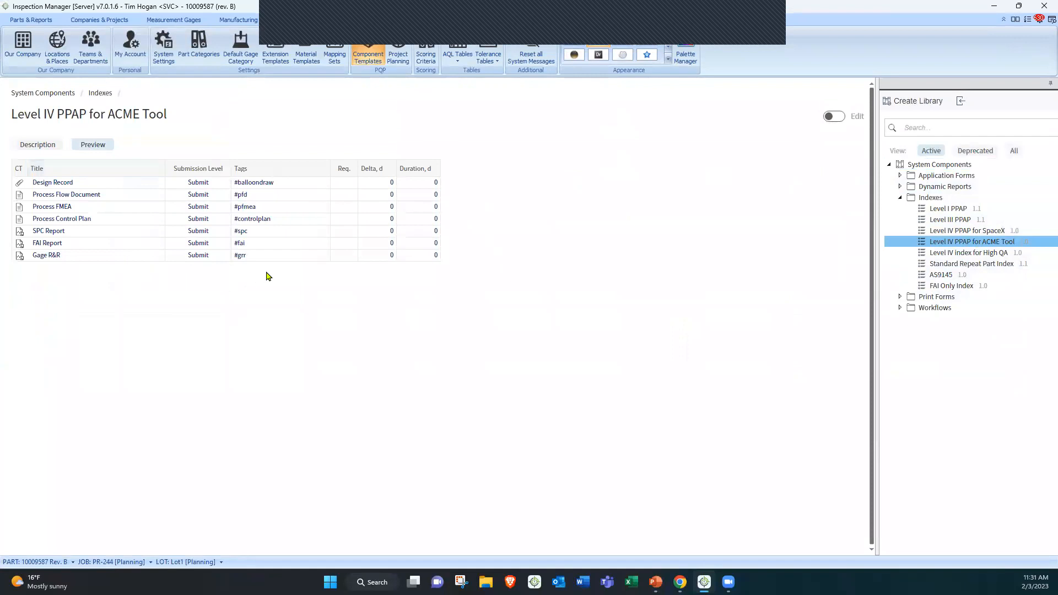
Preview the Level I PPAP and AS9145 index templates' document lists
click(937, 210)
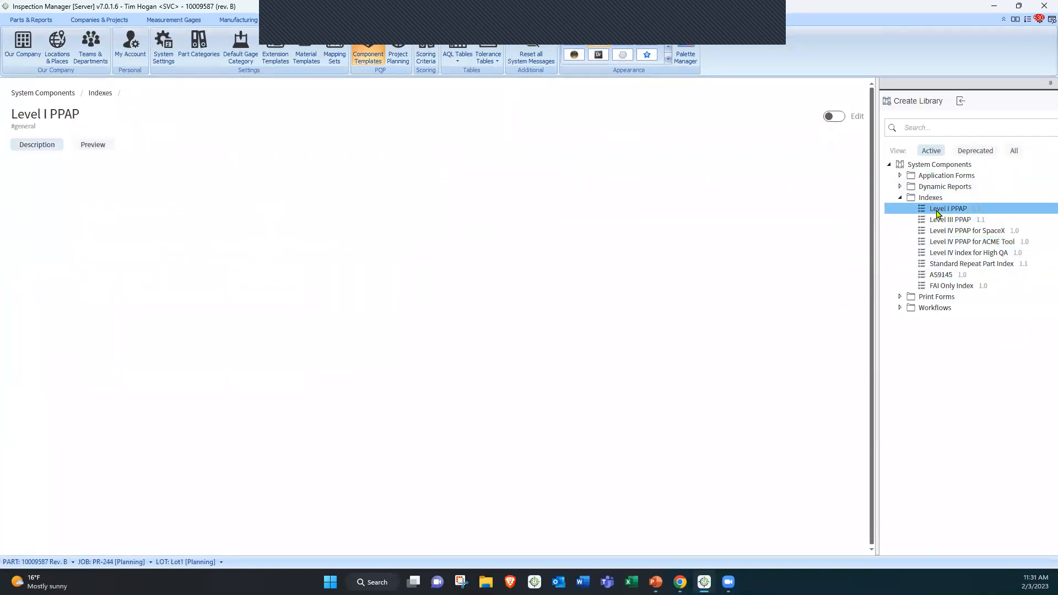
click(94, 146)
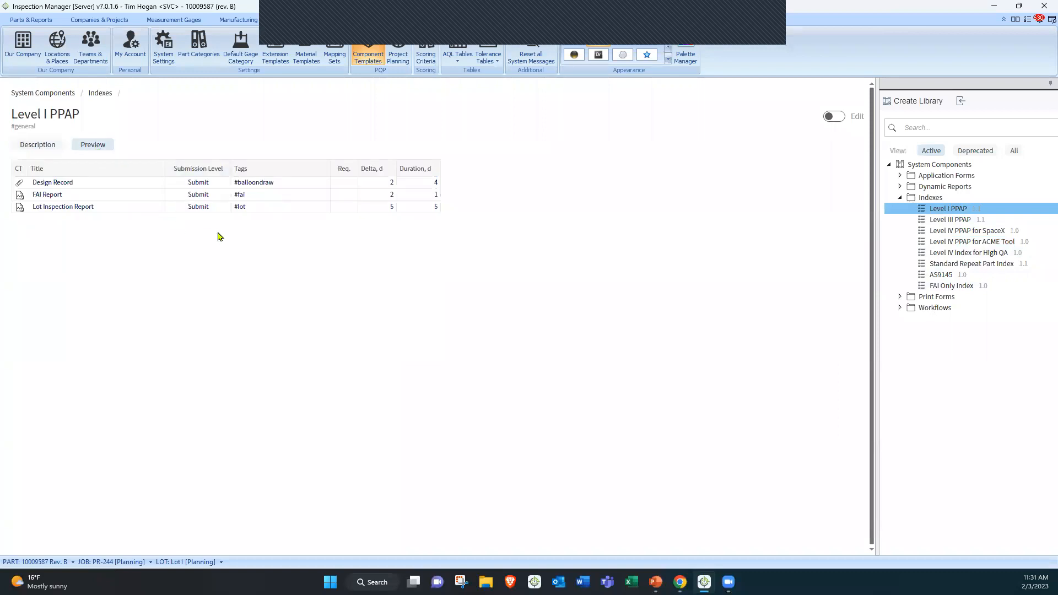
click(940, 275)
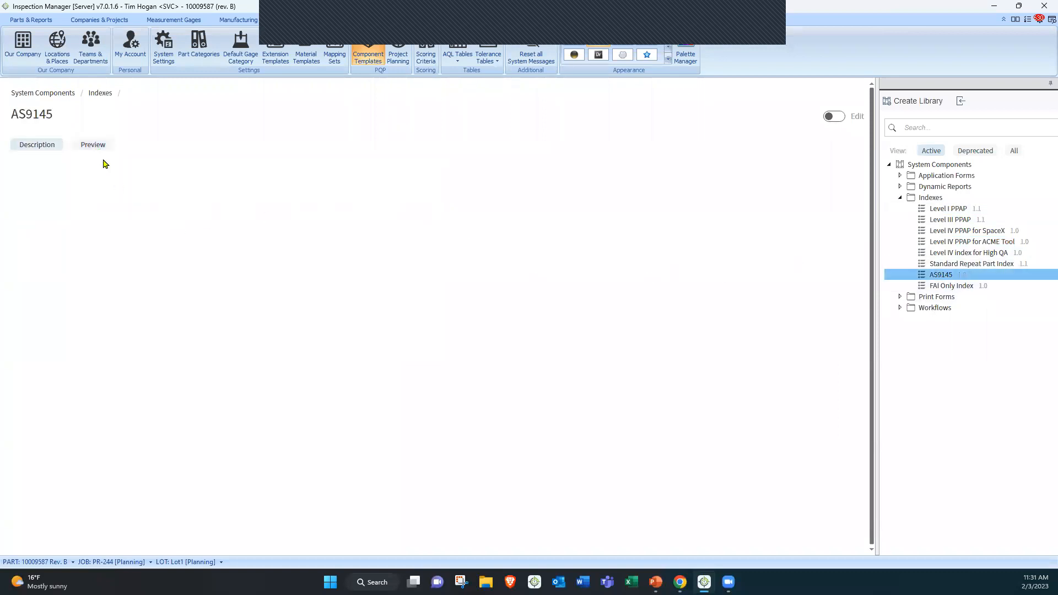
click(87, 144)
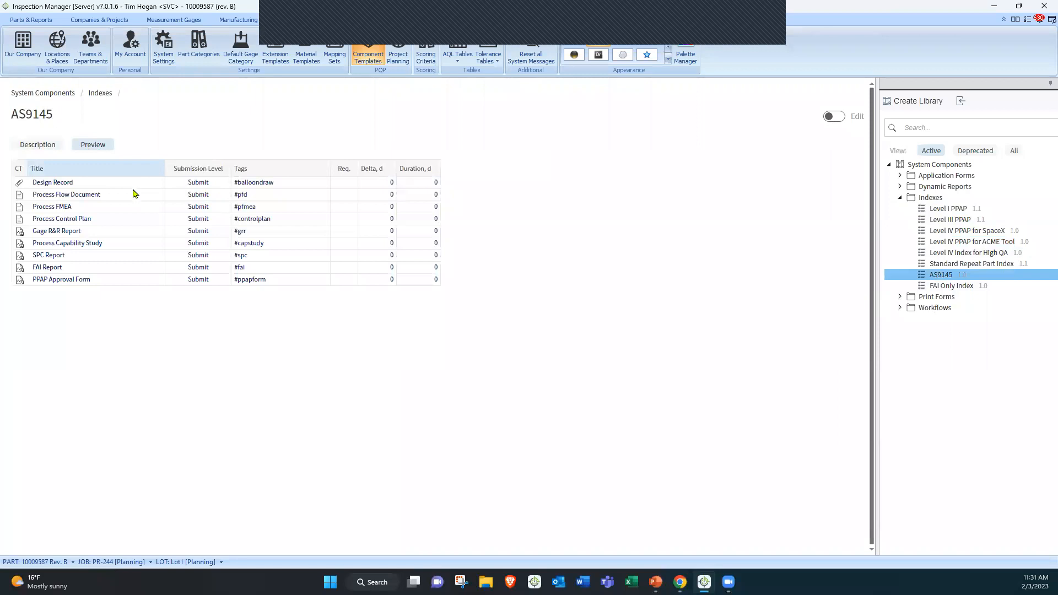
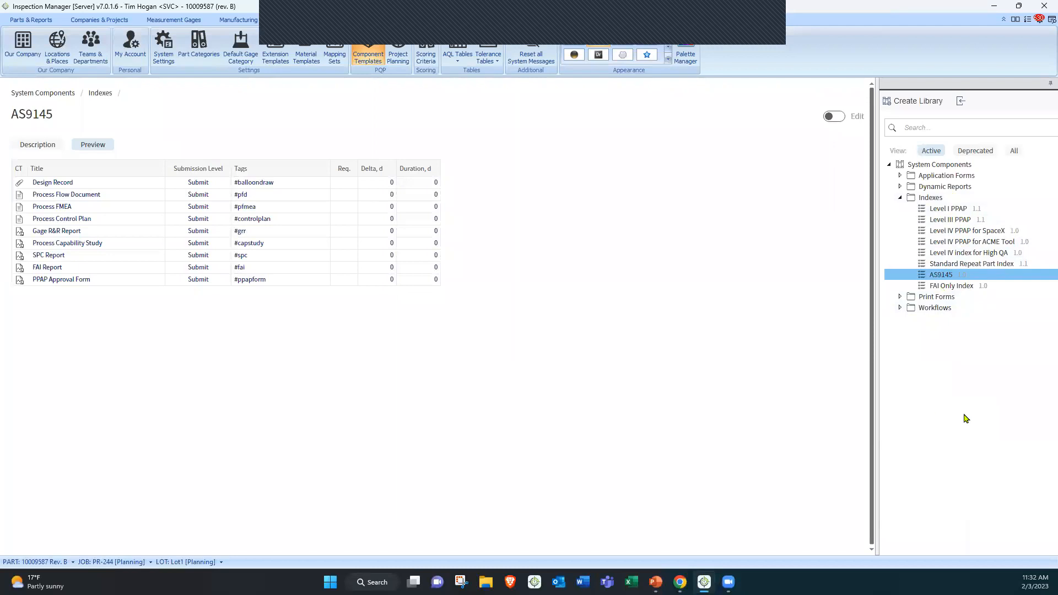
Preview the Level IV index for High QA template's document list
click(974, 254)
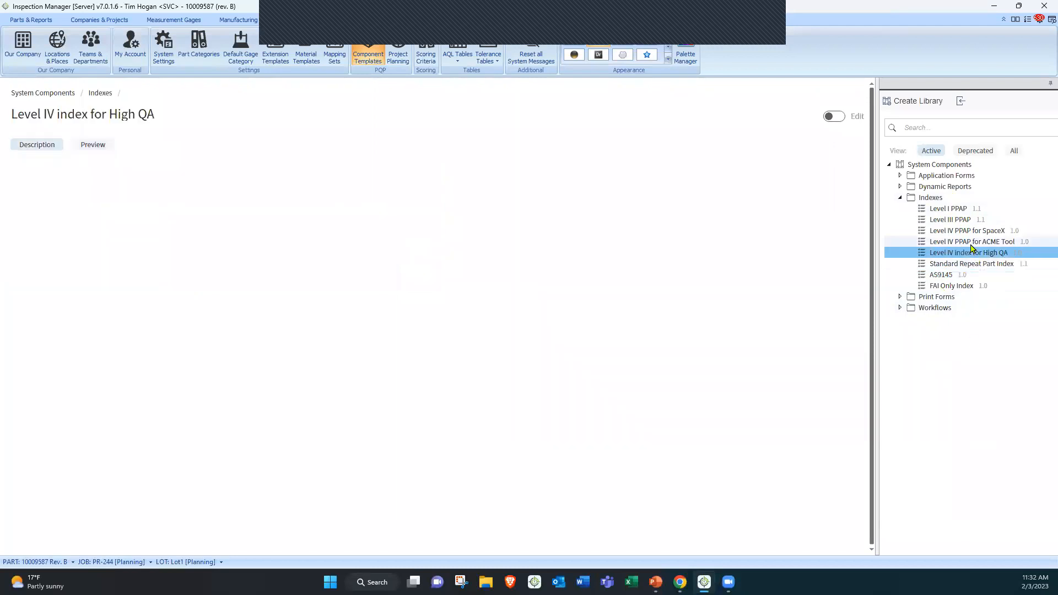
click(106, 151)
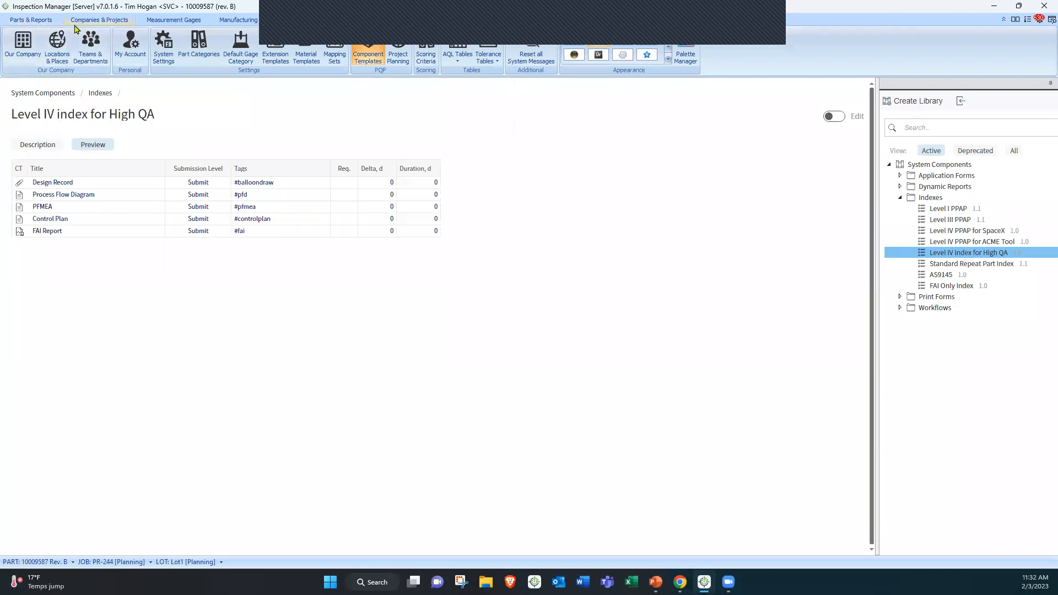
Return to job PR-244's PQP index and open the Process Flow AFM-326 document
click(32, 20)
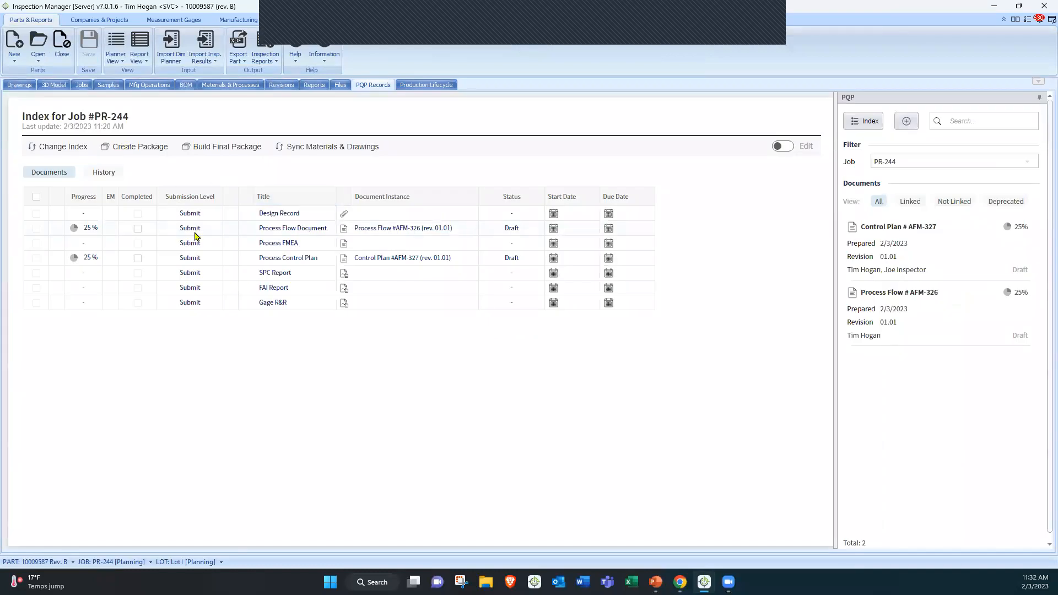
click(366, 229)
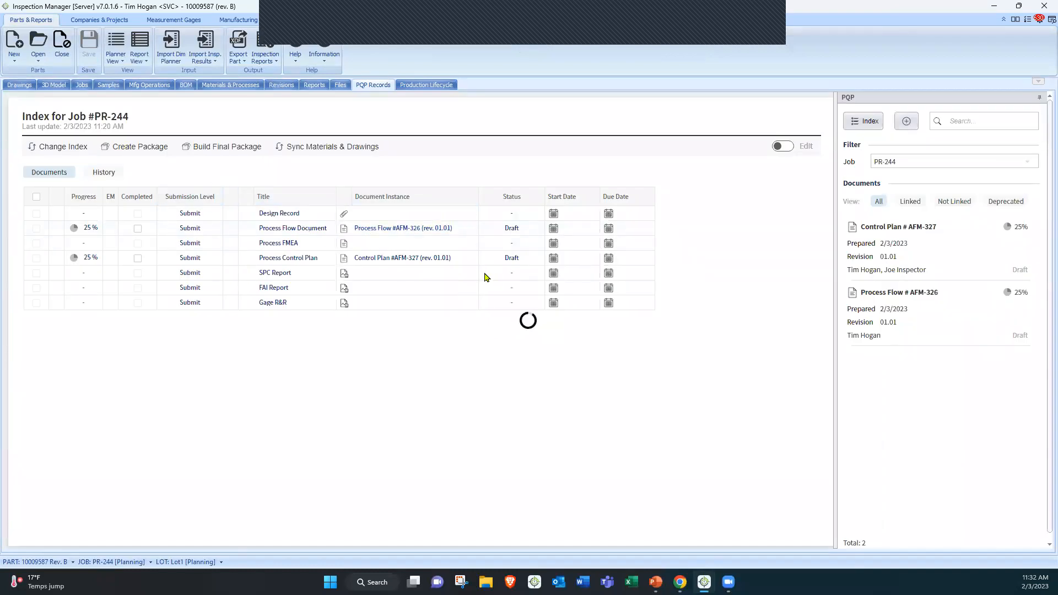
scroll(311, 343, down, 1)
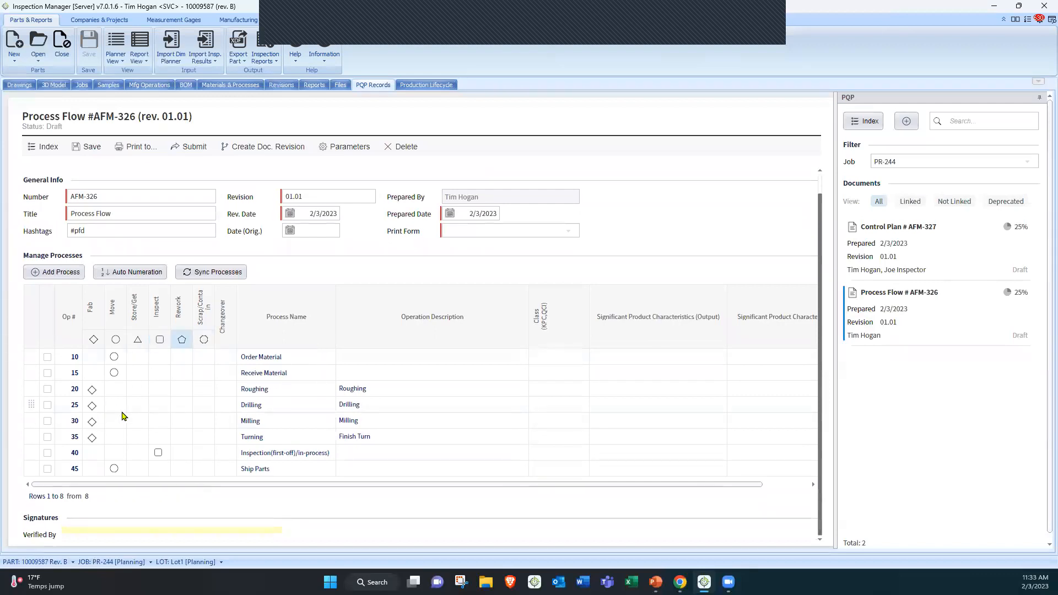
Add a new manufacturing operation Op50 and assign it the Finish (P0016) process
click(145, 86)
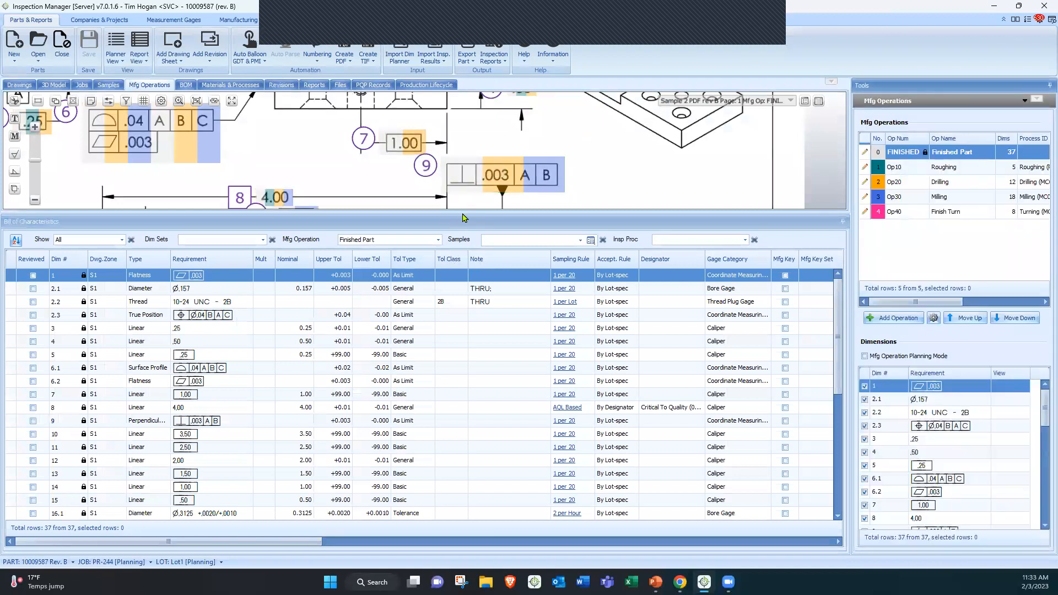
drag(462, 215, 462, 349)
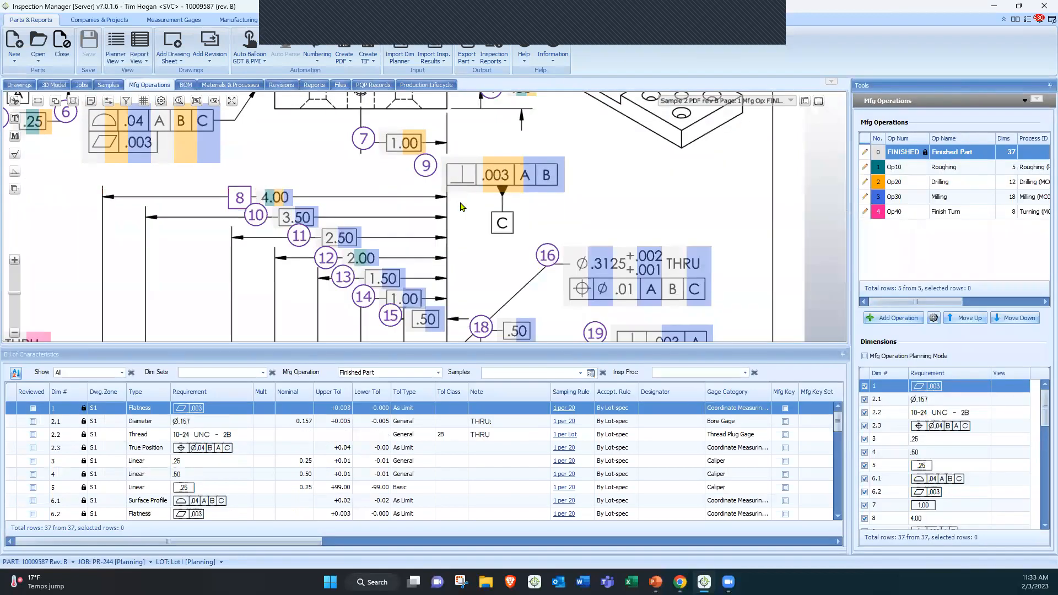
drag(535, 145, 276, 266)
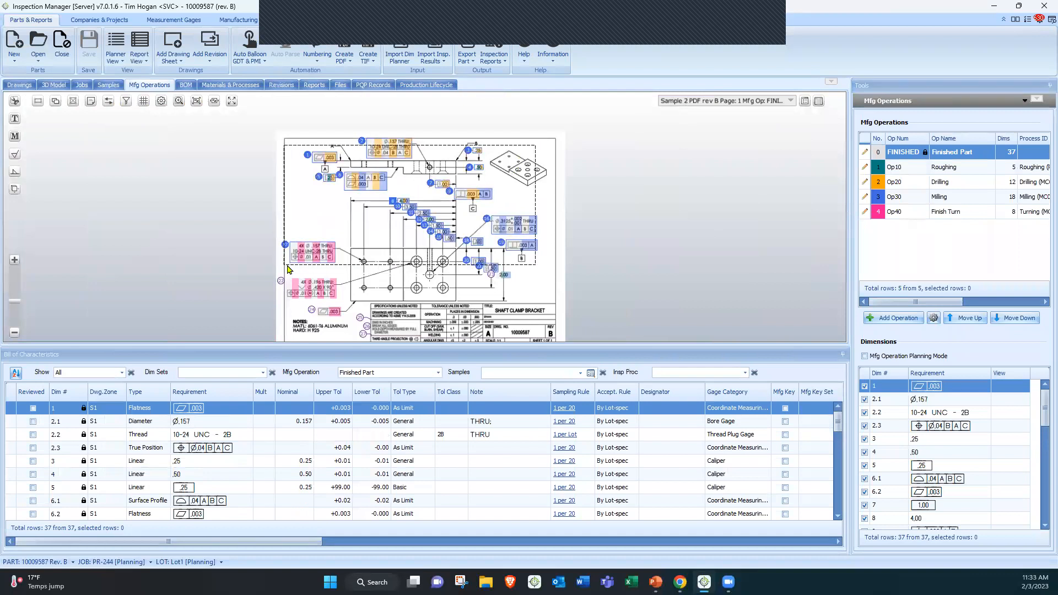
click(888, 316)
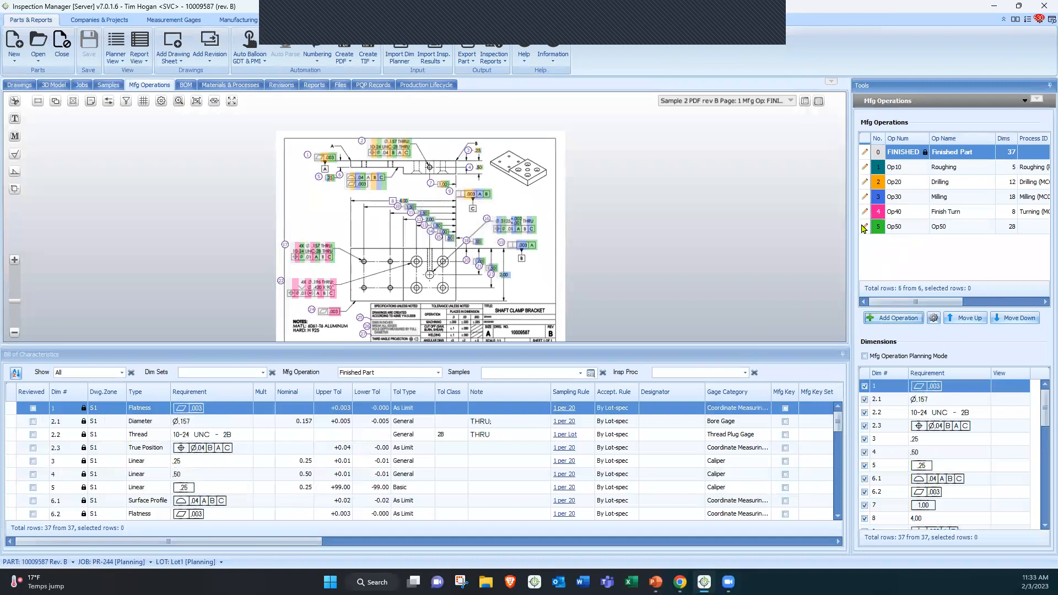
click(864, 226)
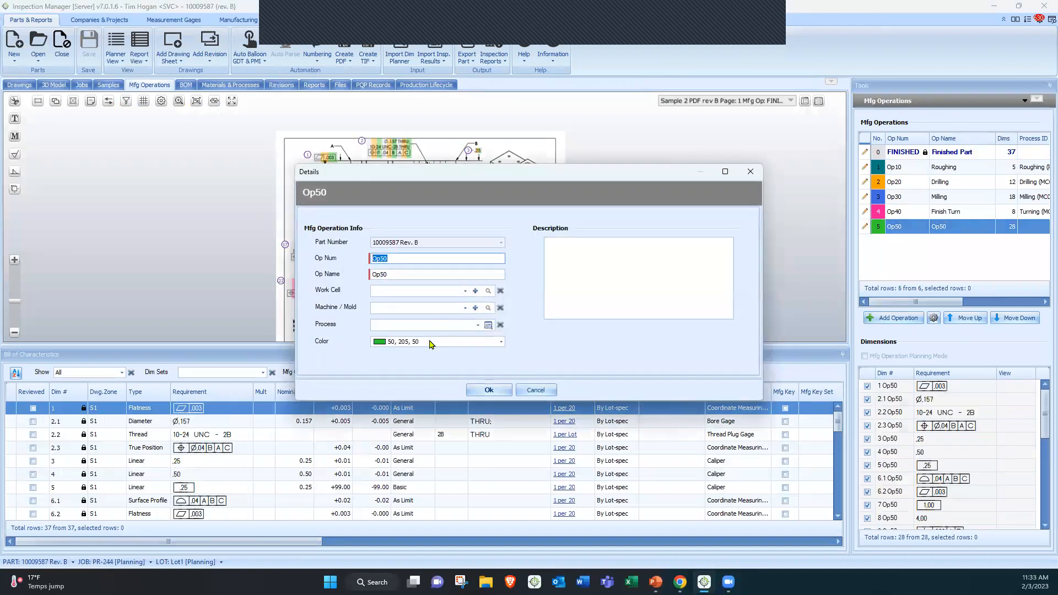
click(430, 327)
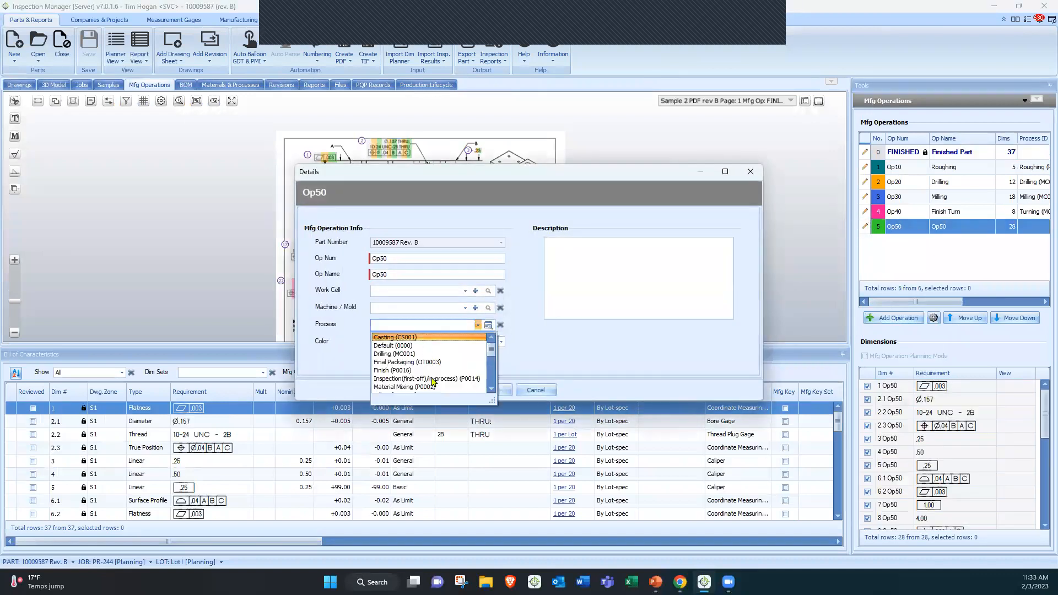
click(393, 371)
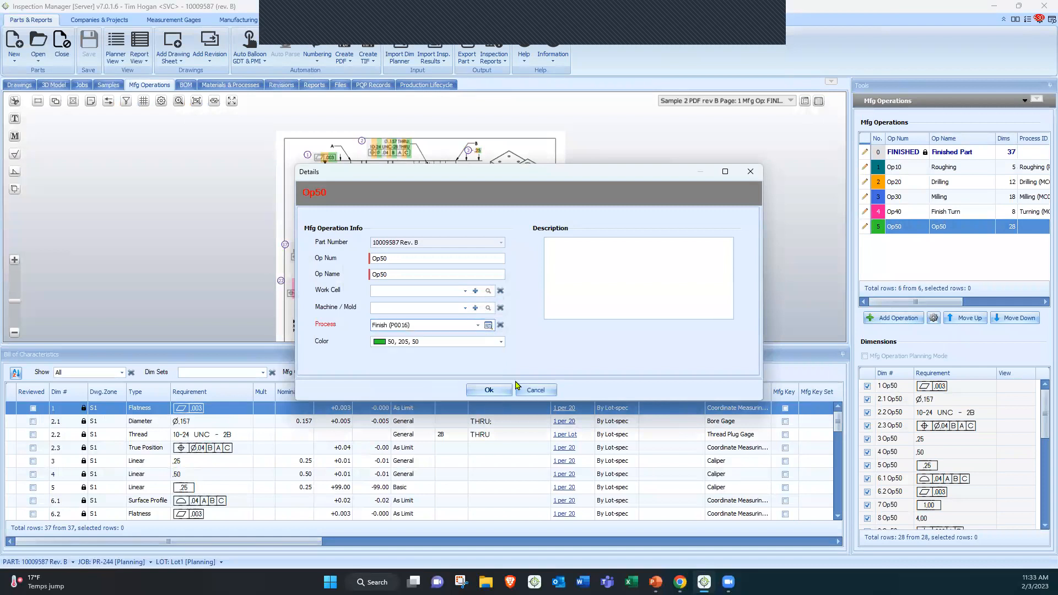
key(Return)
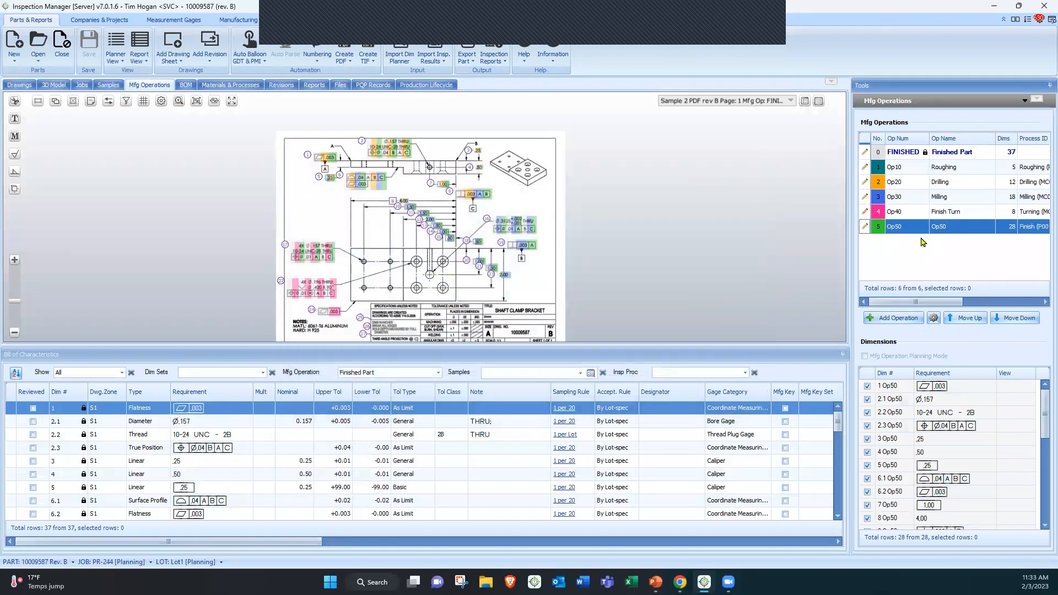
Sync the process flow with the manufacturing operations, move Receive Material back after Order Material, and apply the changes
click(387, 86)
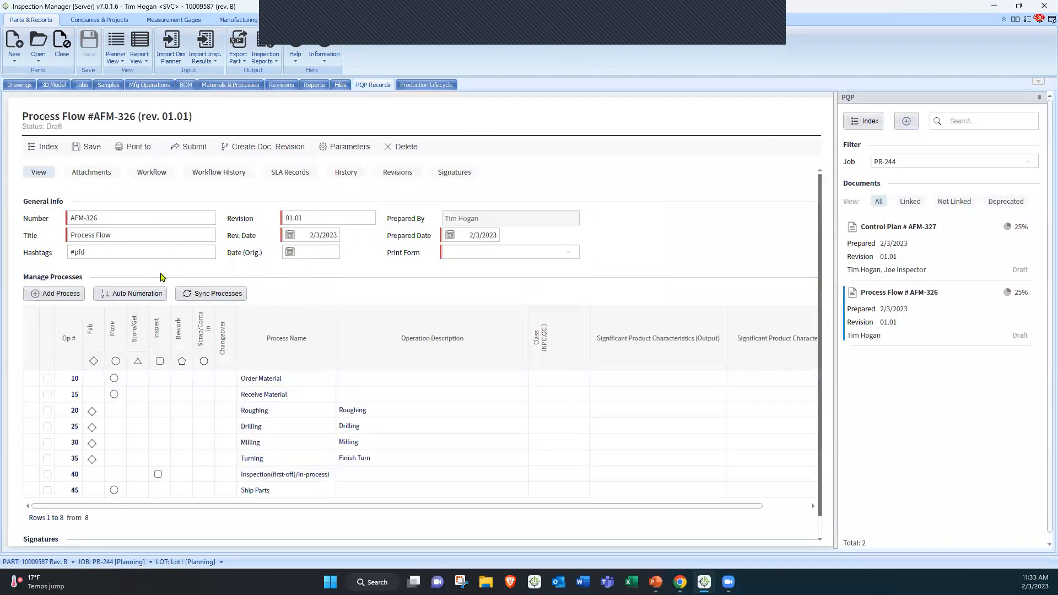
click(210, 294)
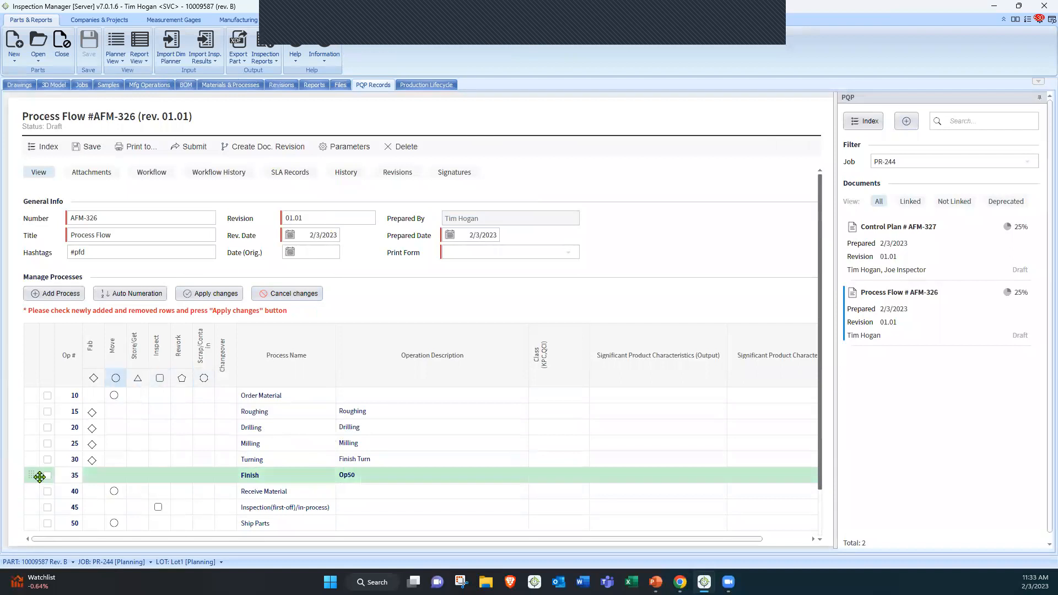
drag(33, 491, 40, 414)
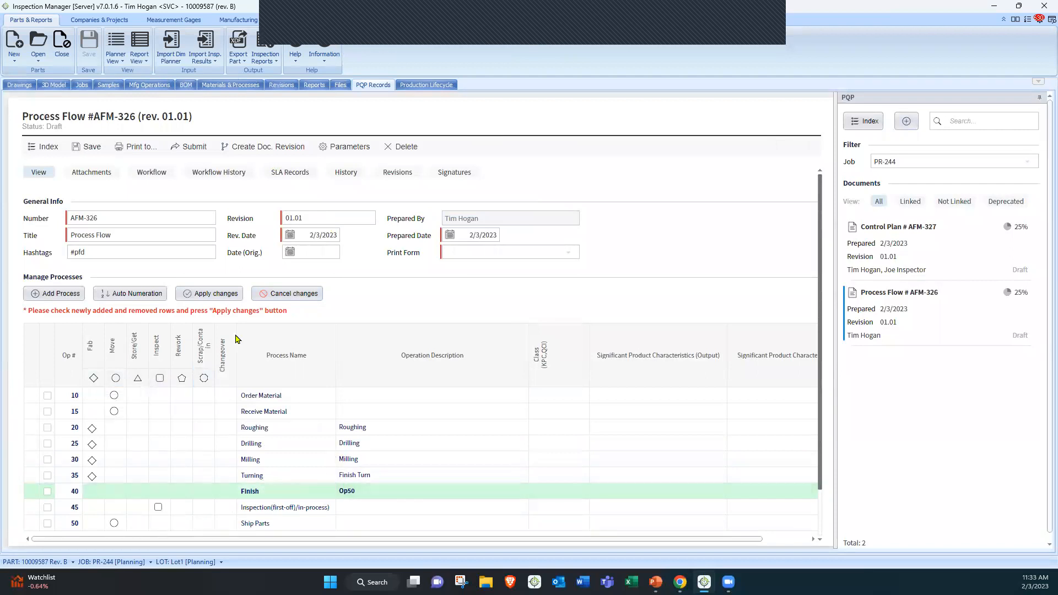
click(216, 294)
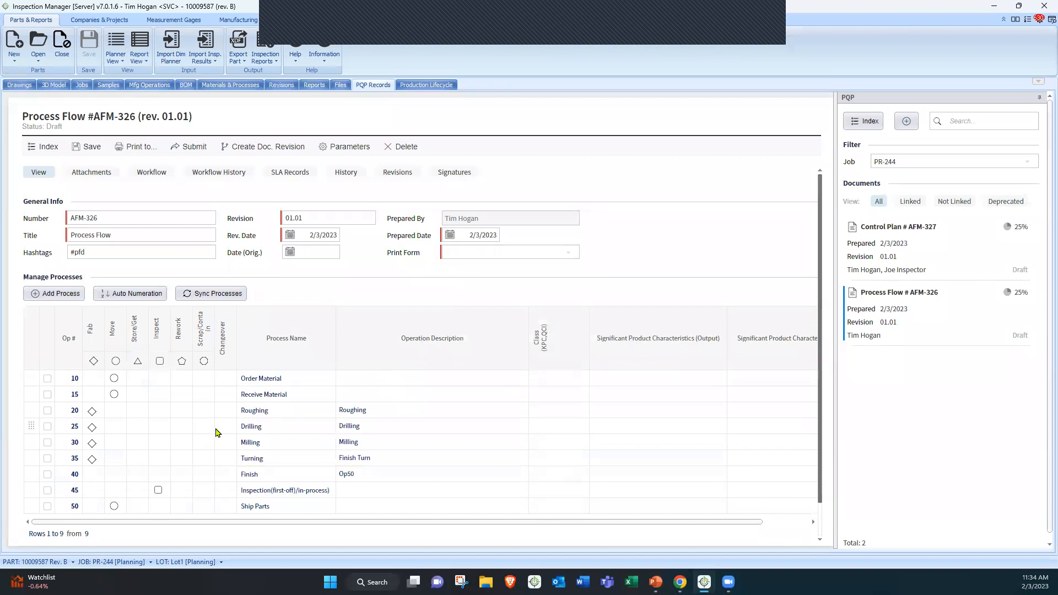
Open the control plan, sync its processes and dimensions with the updated process flow, and apply the changes
click(49, 148)
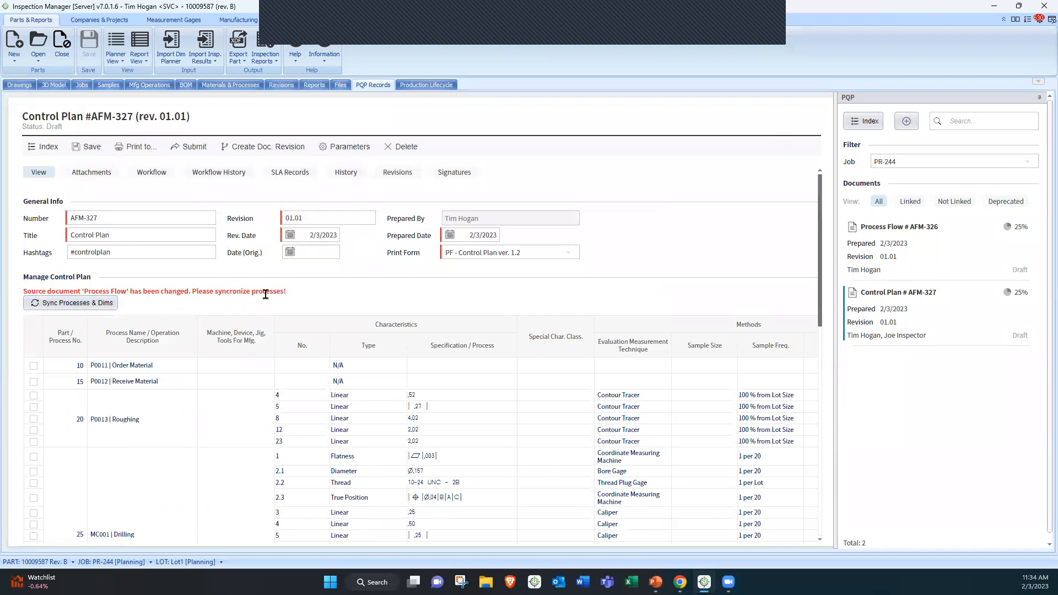
click(83, 305)
scroll(258, 376, down, 15)
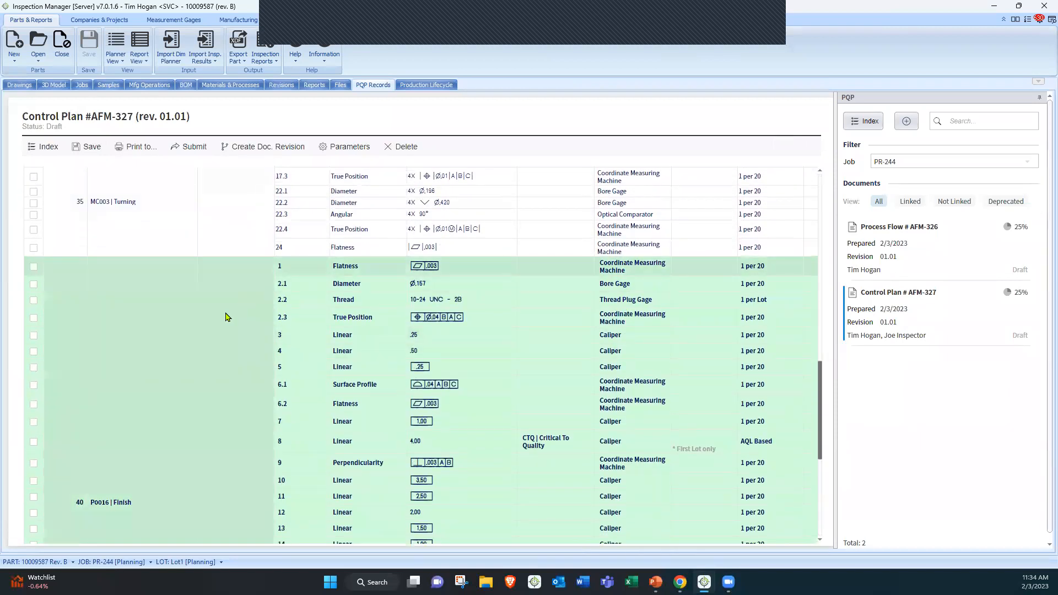
scroll(225, 317, down, 6)
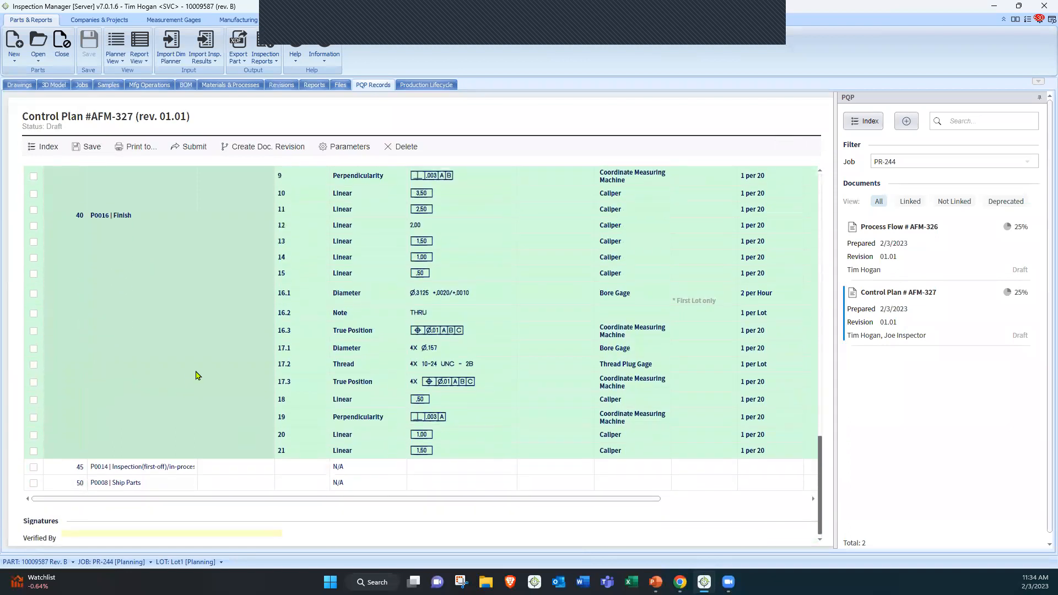
scroll(237, 366, up, 5)
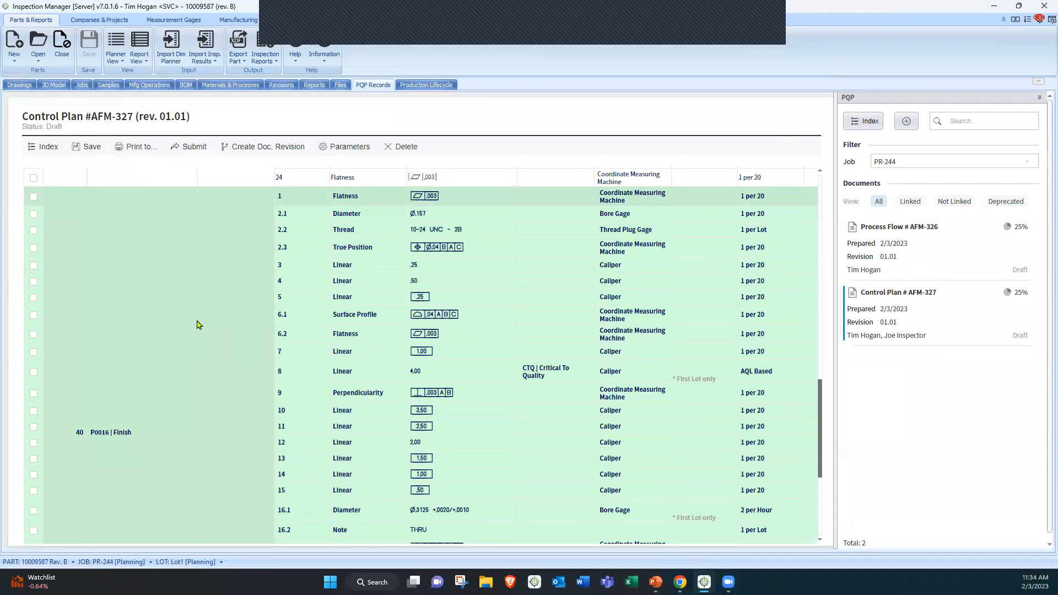
scroll(194, 345, down, 1)
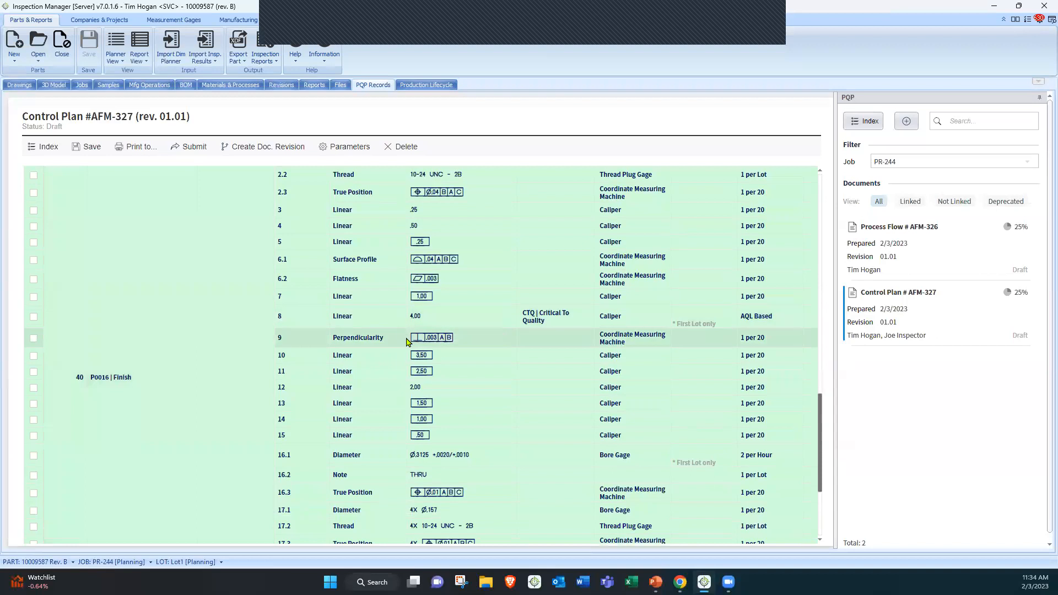
scroll(310, 338, down, 1)
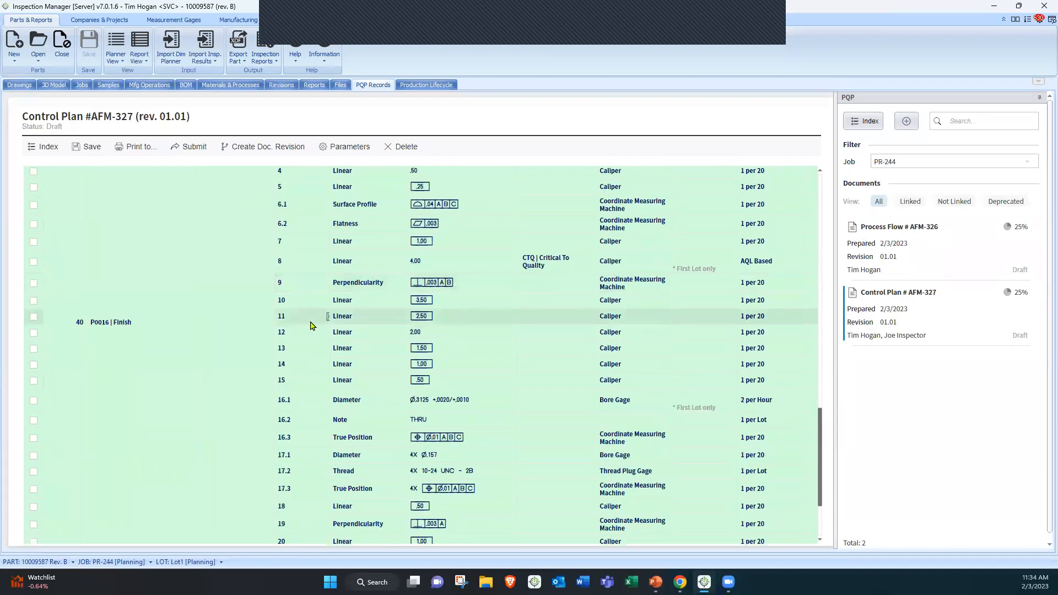
scroll(310, 325, up, 10)
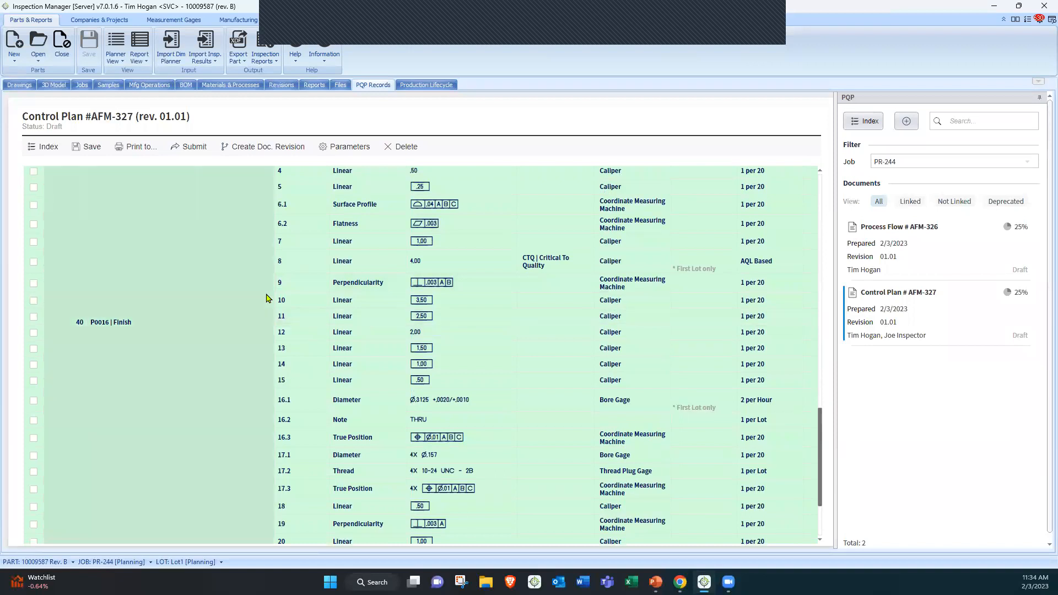
click(60, 290)
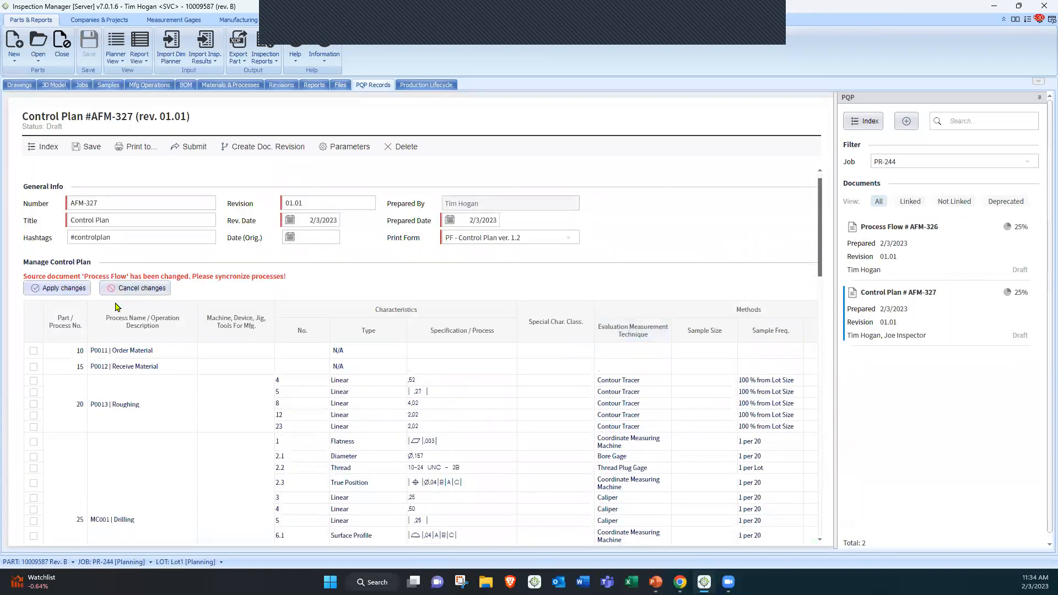
click(489, 378)
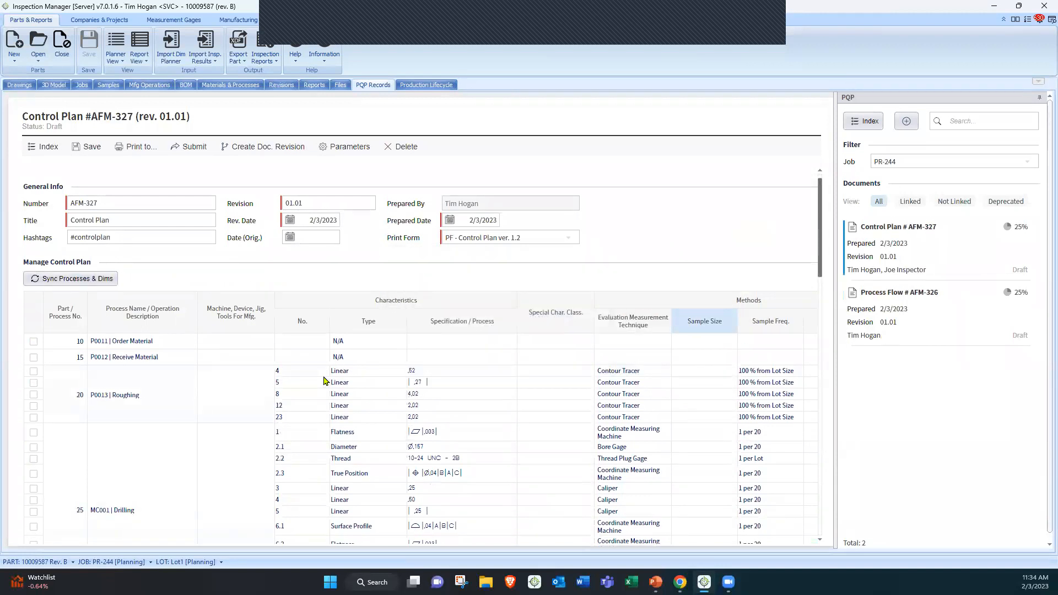
Review the control plan's Finish operation characteristics and return to the job index
scroll(324, 380, down, 10)
scroll(324, 381, down, 5)
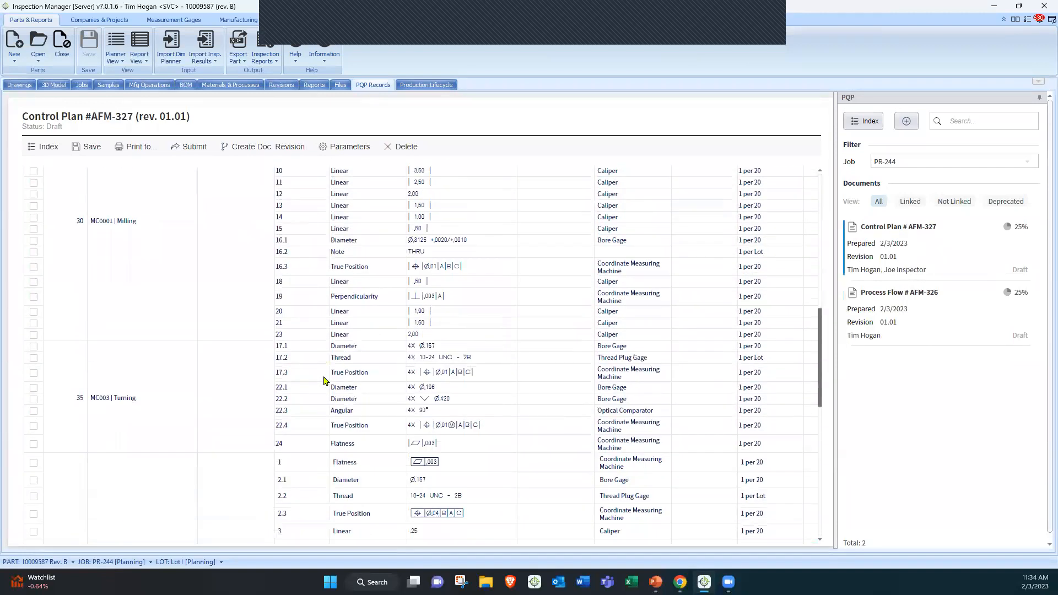
scroll(324, 380, down, 9)
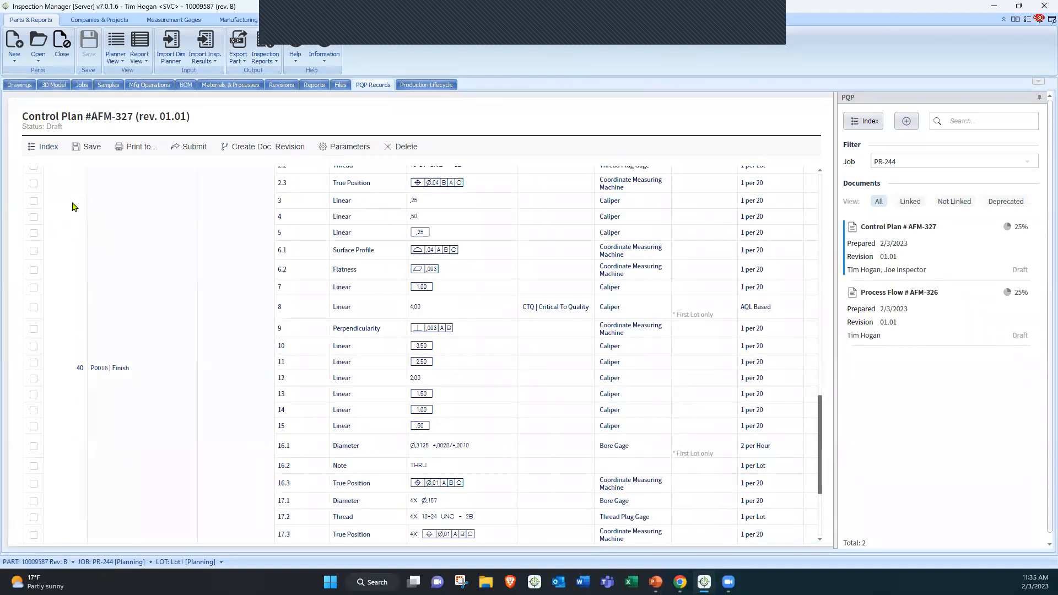
scroll(73, 208, up, 1)
click(47, 148)
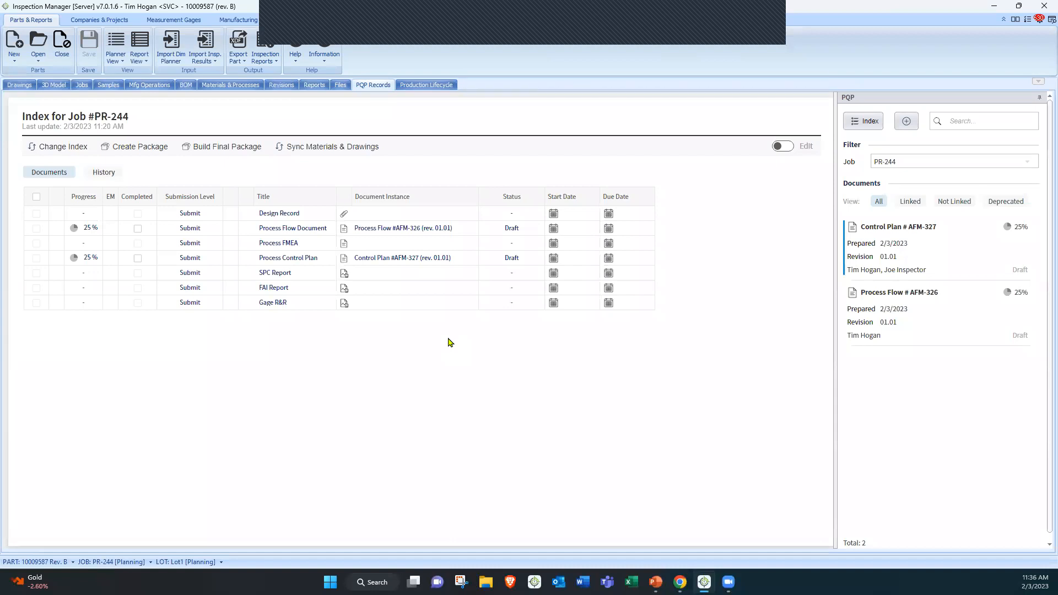
double_click(246, 8)
click(424, 50)
click(59, 76)
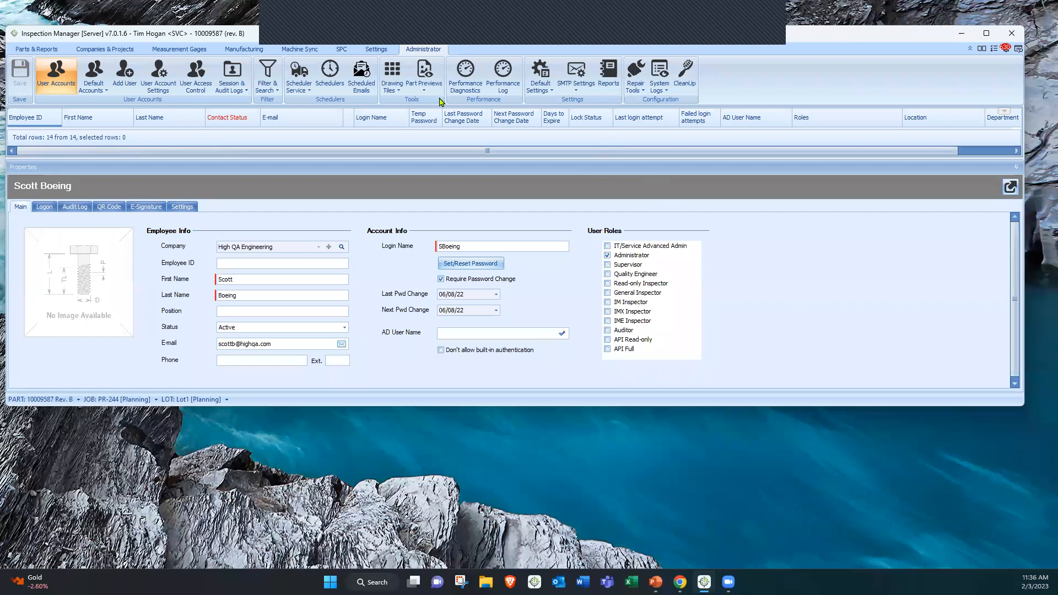
click(37, 49)
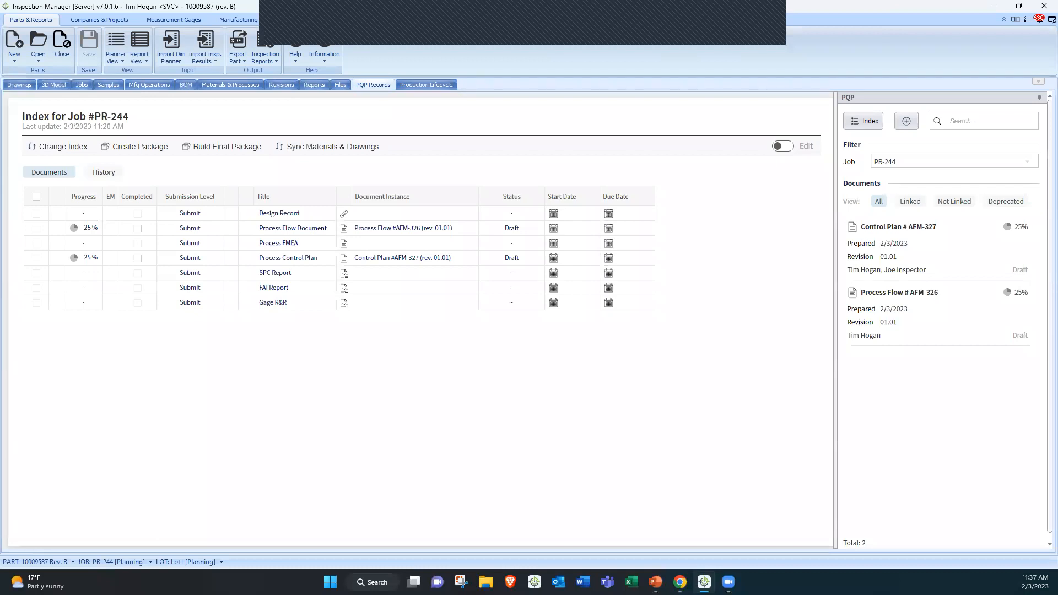
key(alt+Tab)
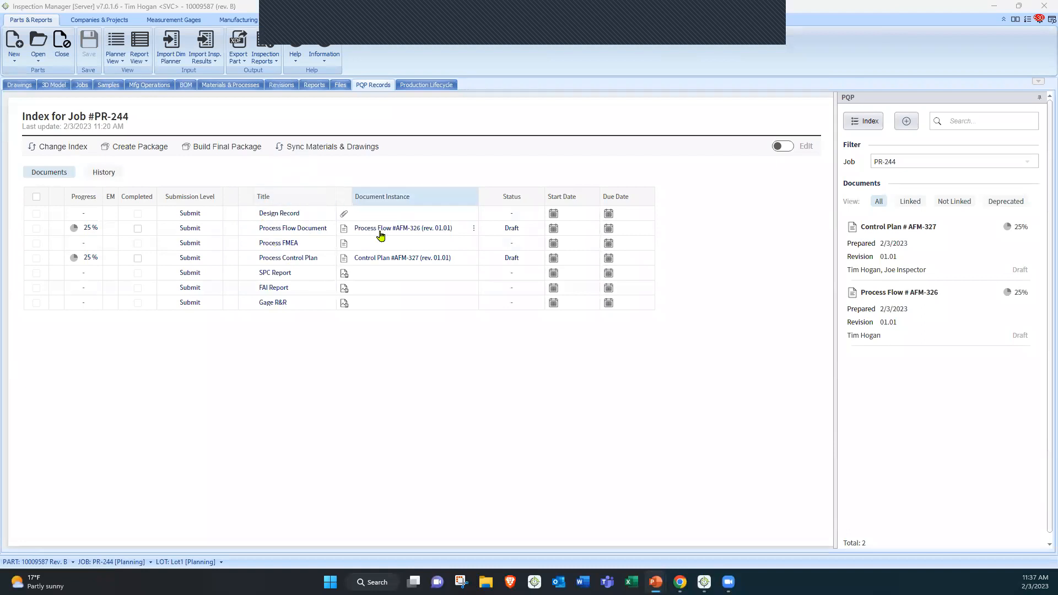
Create a Process FMEA document for the job from the FMEA template, linked to Process Flow #AFM-326, and review its failure modes
click(472, 244)
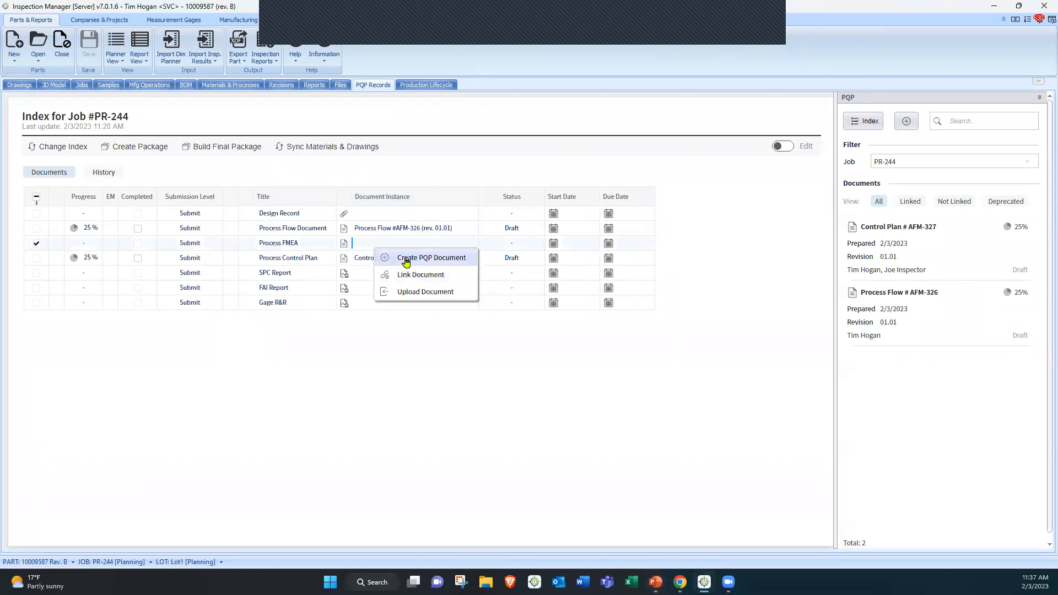
click(406, 261)
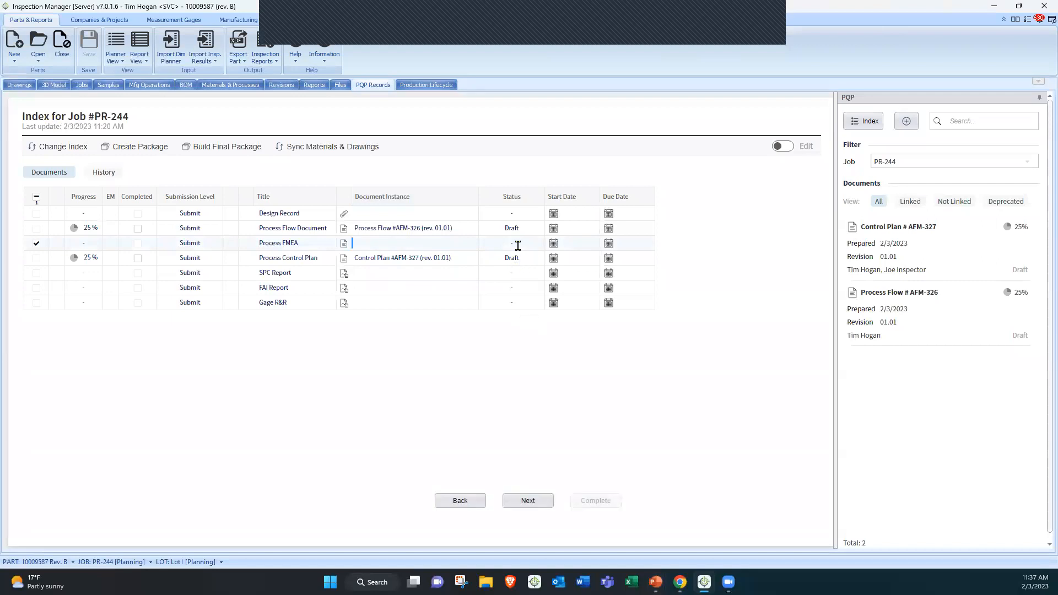
click(530, 505)
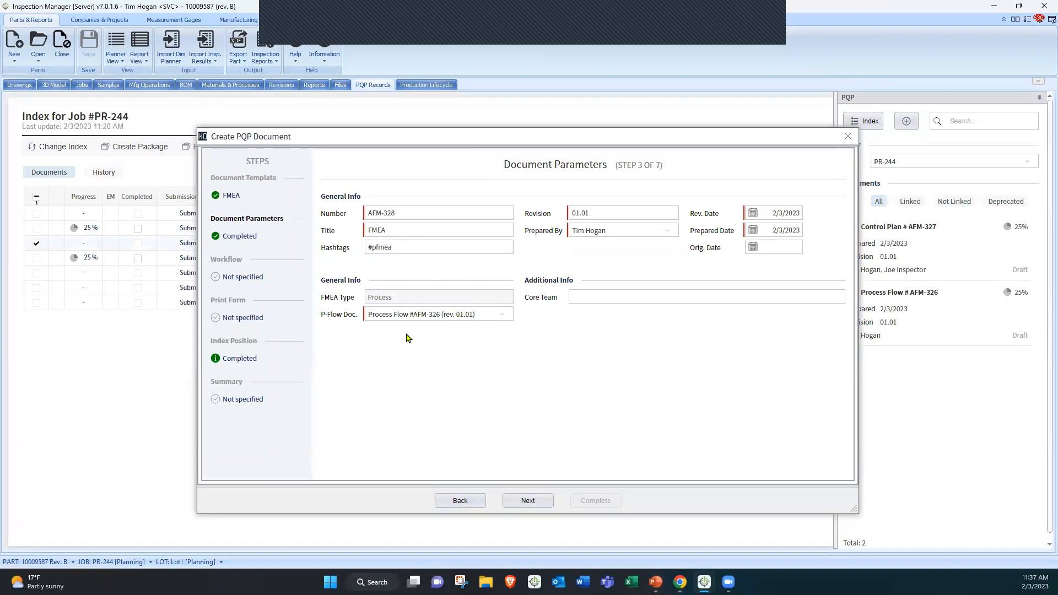
click(528, 500)
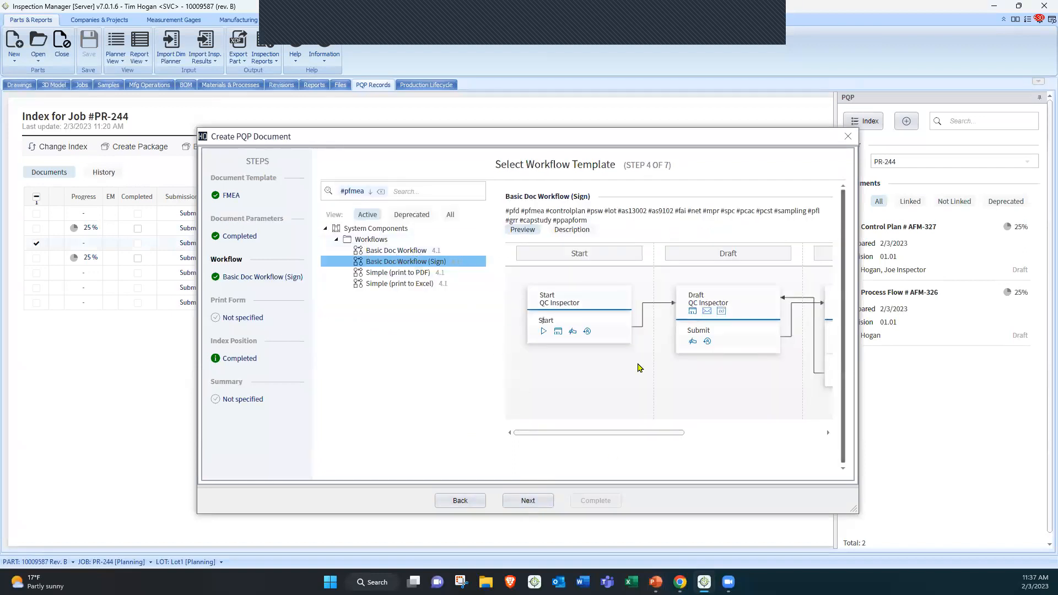
click(528, 501)
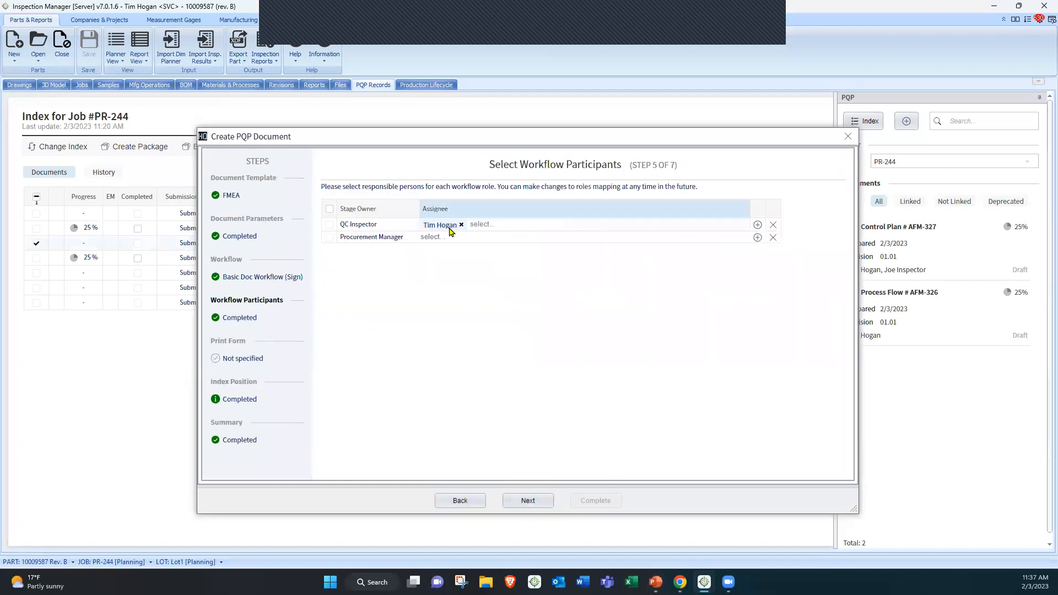
click(527, 501)
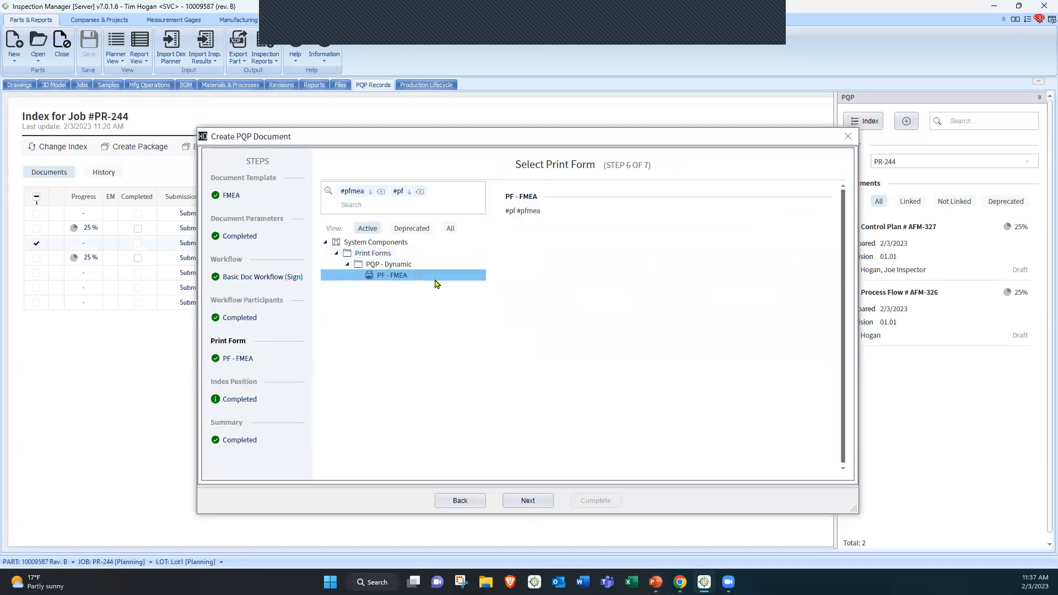
click(528, 499)
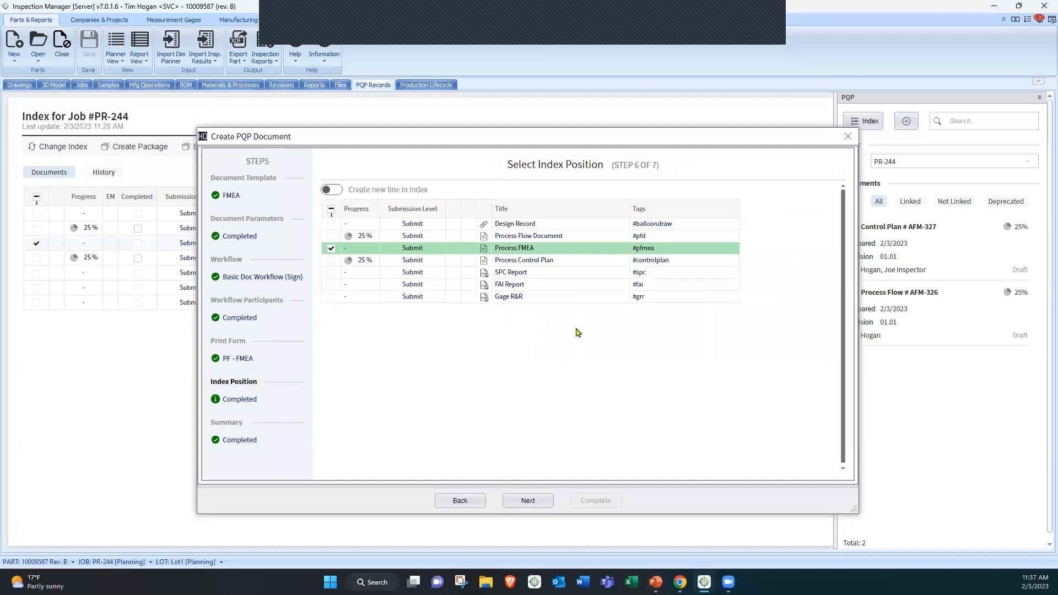
click(527, 501)
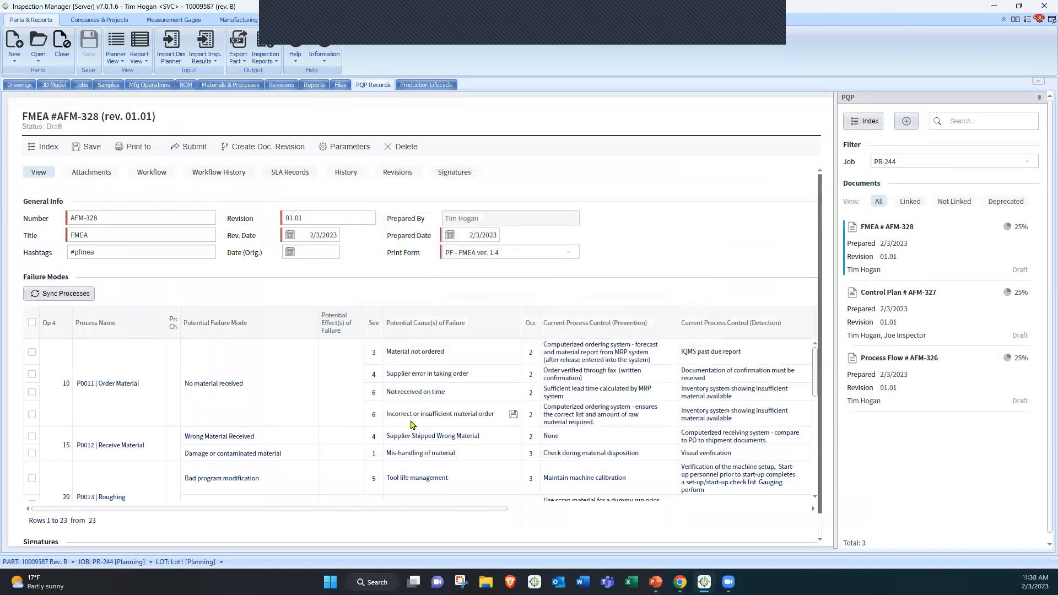
scroll(441, 391, down, 1)
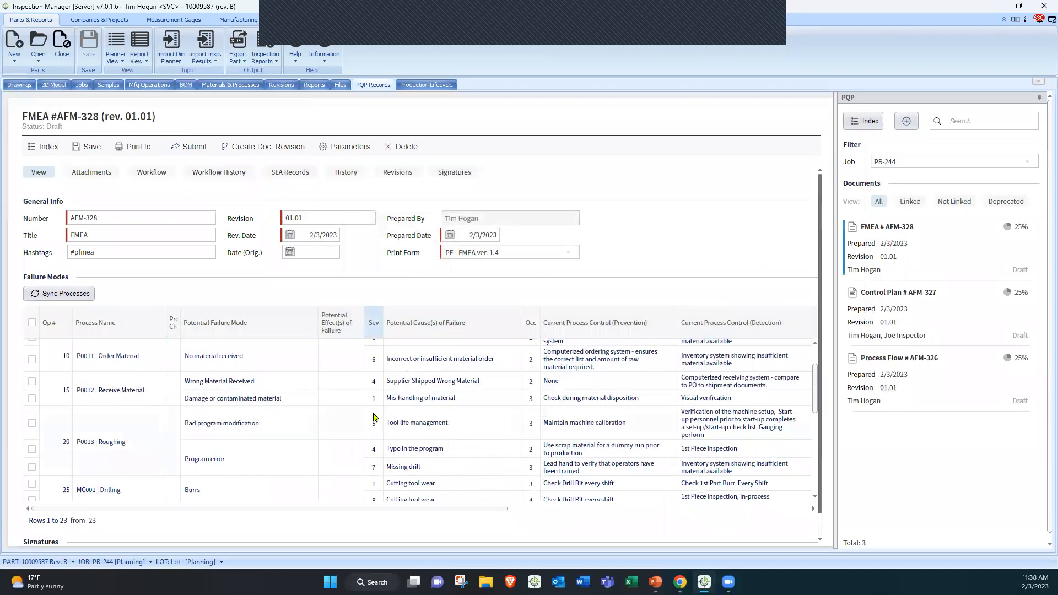
scroll(364, 418, down, 3)
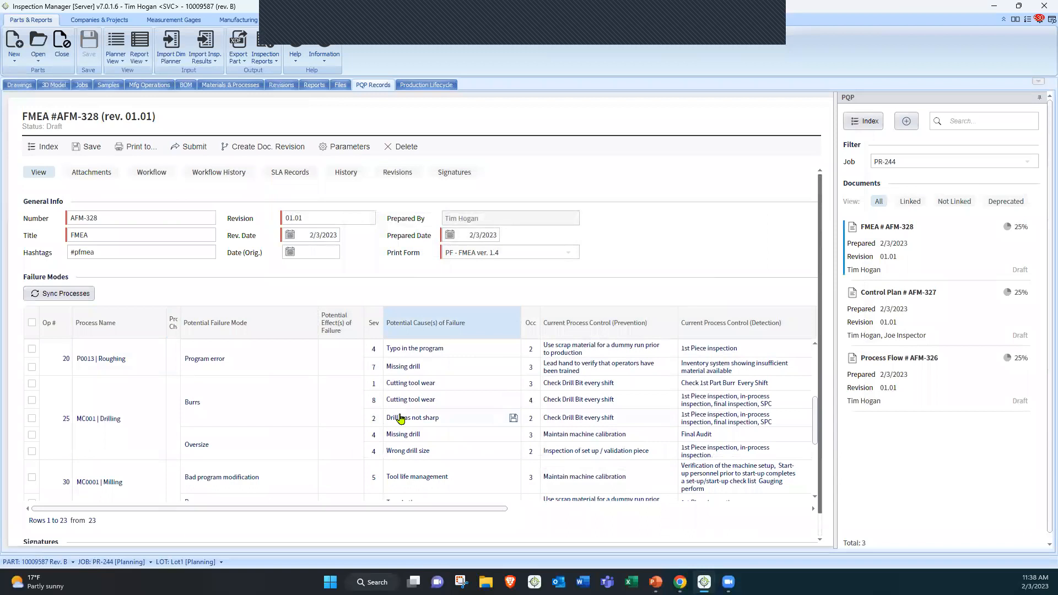
scroll(397, 416, down, 2)
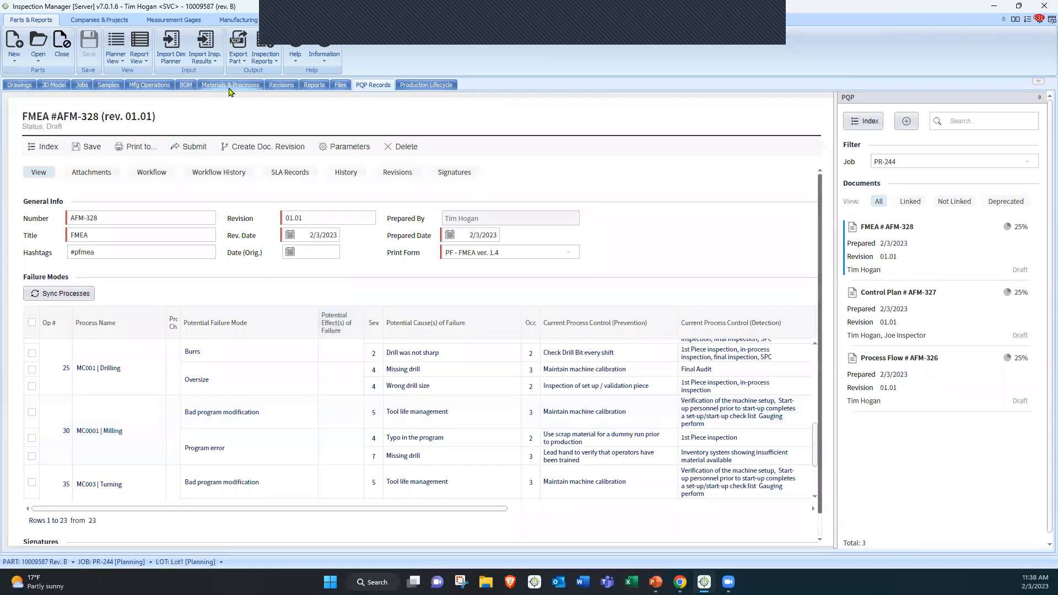
Review the Drilling process's template FMEA in the Process Library and return to the part's records
click(238, 20)
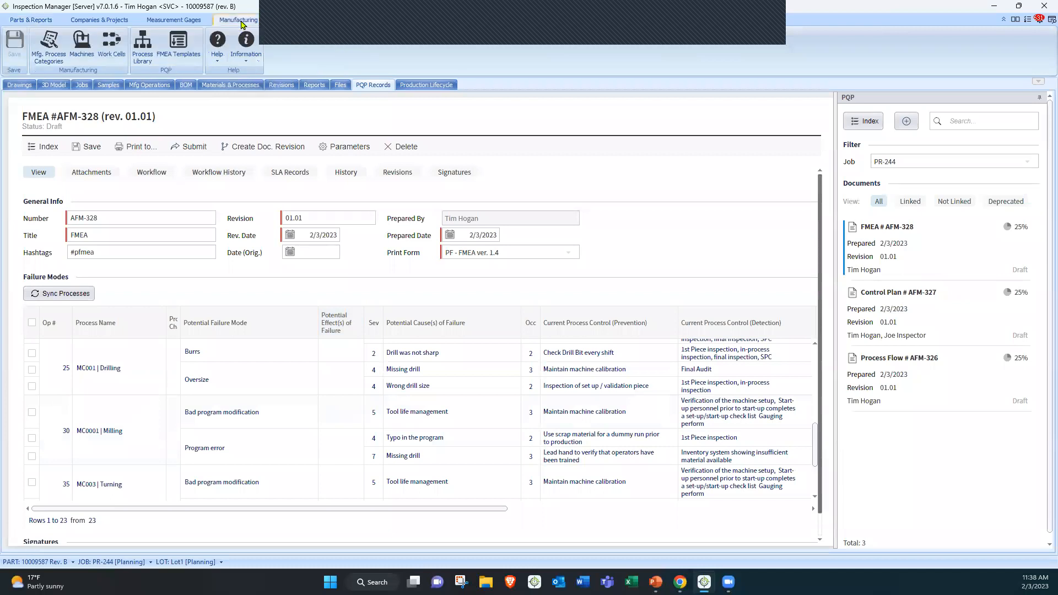
click(144, 47)
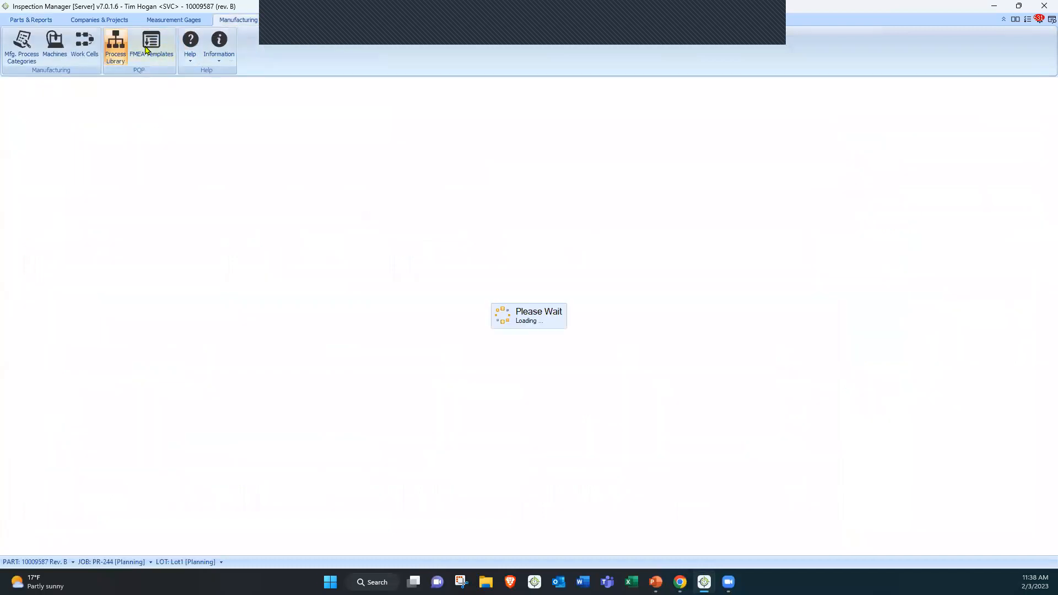
scroll(239, 175, down, 5)
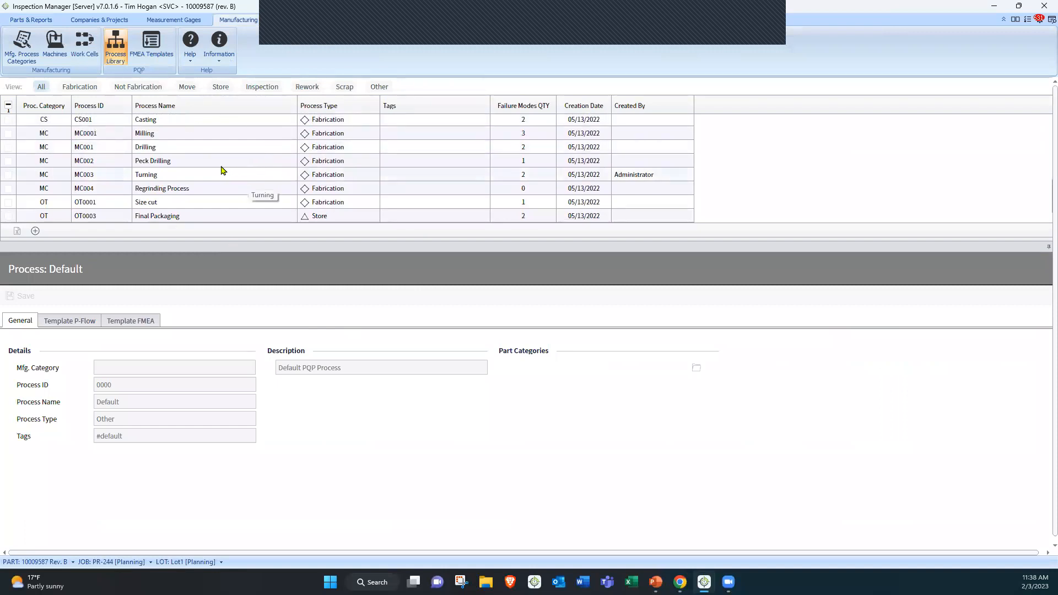
click(219, 150)
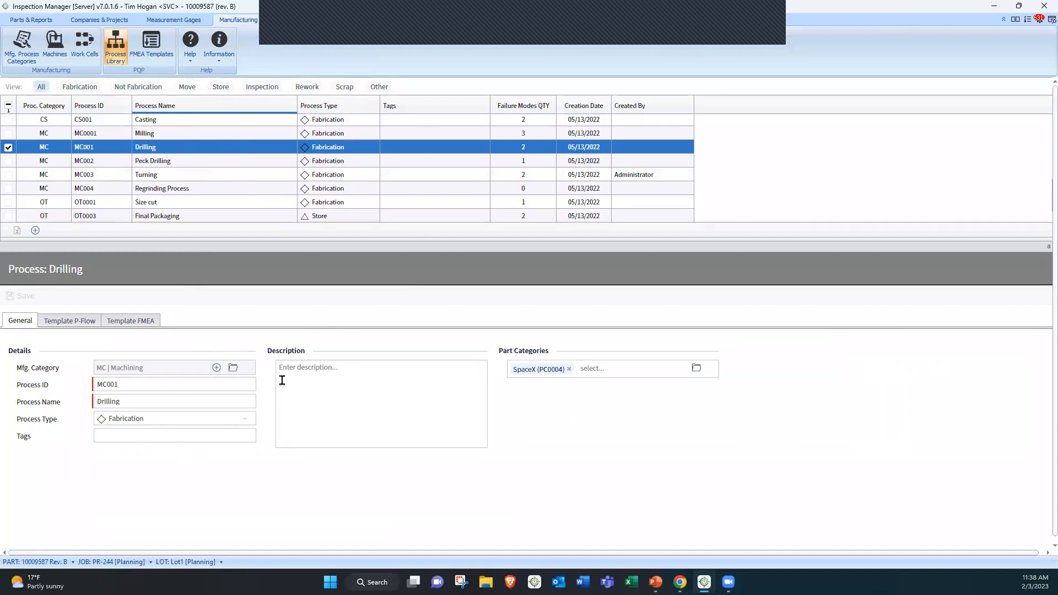
click(152, 326)
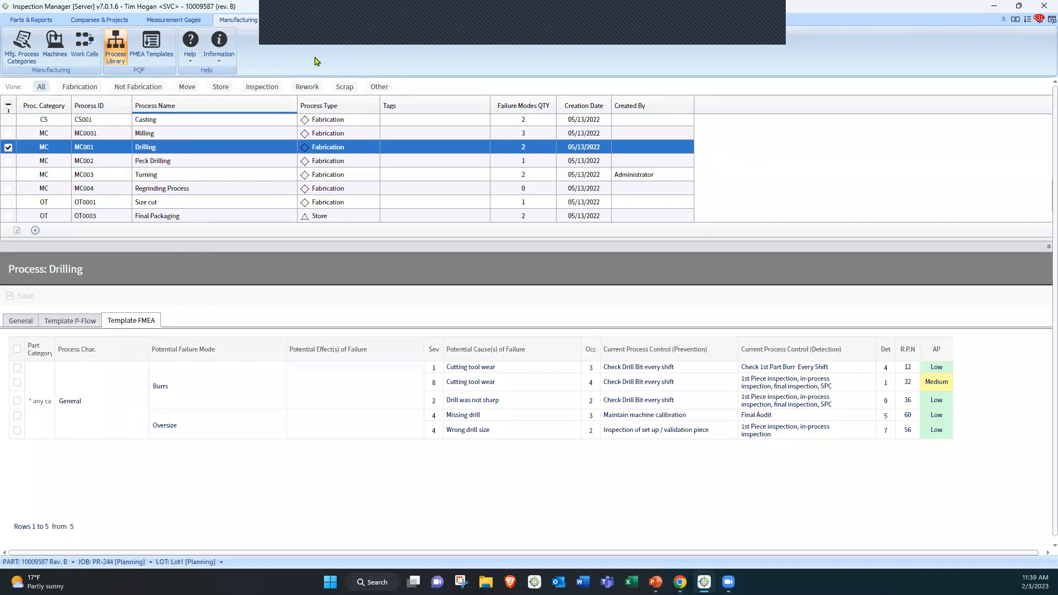
click(34, 21)
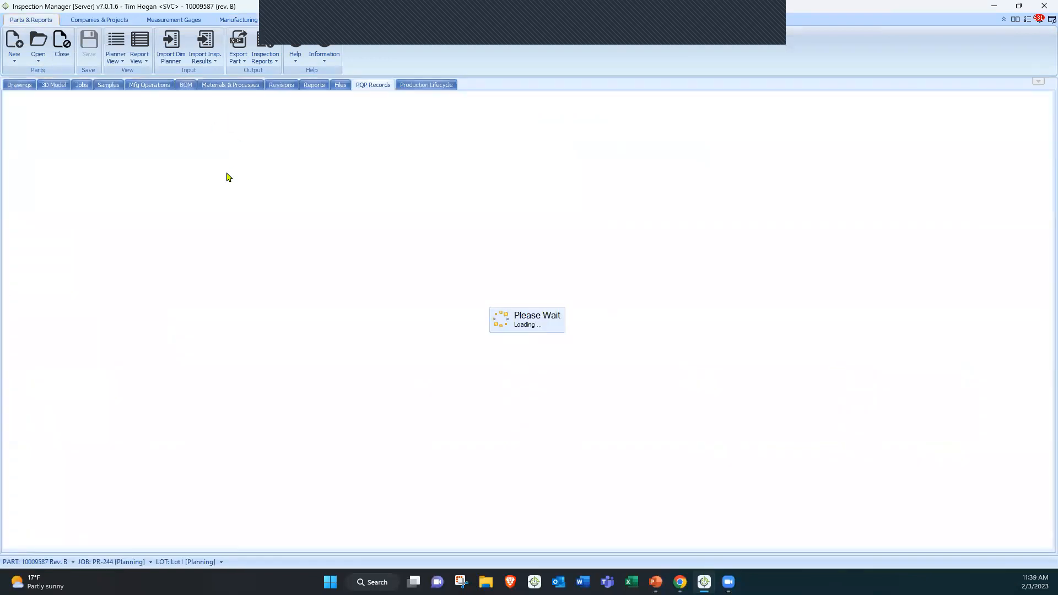
key(alt+Tab)
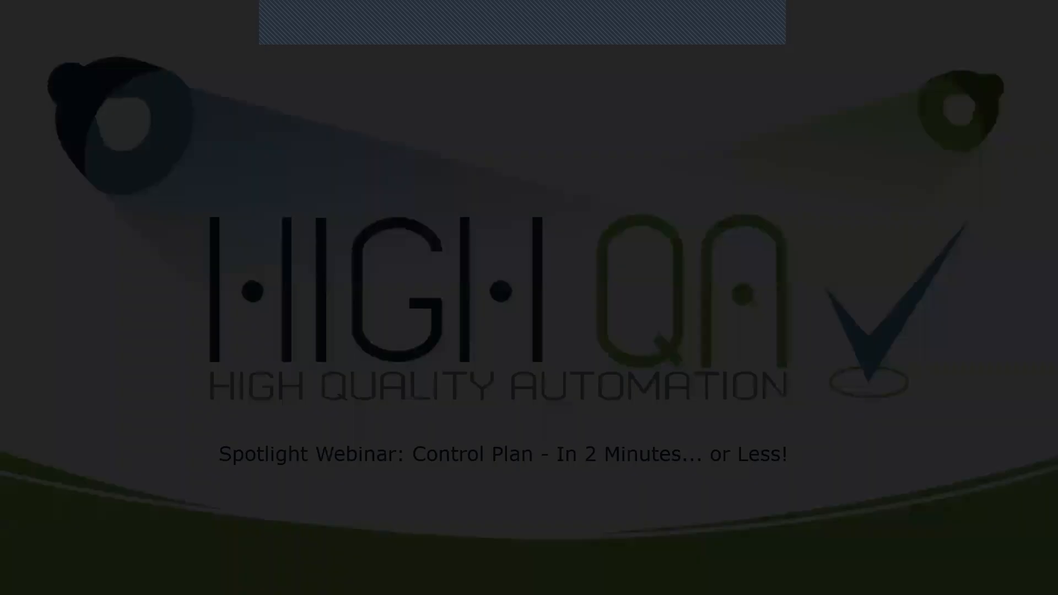